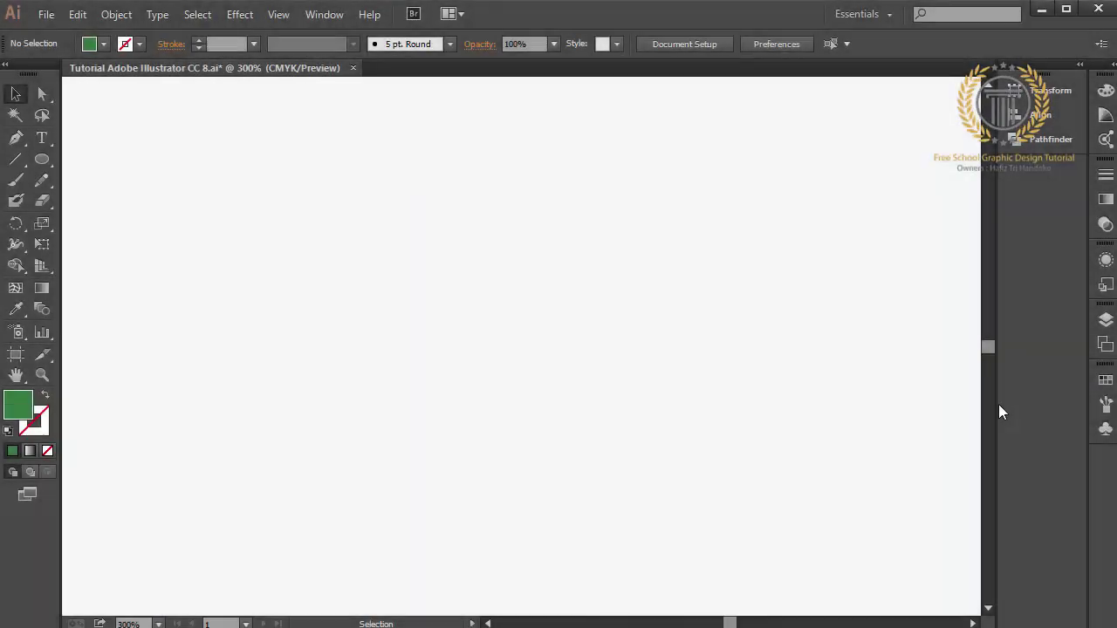
Step: Draw the swoosh's upper edge from its left end out to a tapered right tip with the Pen tool
{"action": "left_click", "coordinate": [16, 138]}
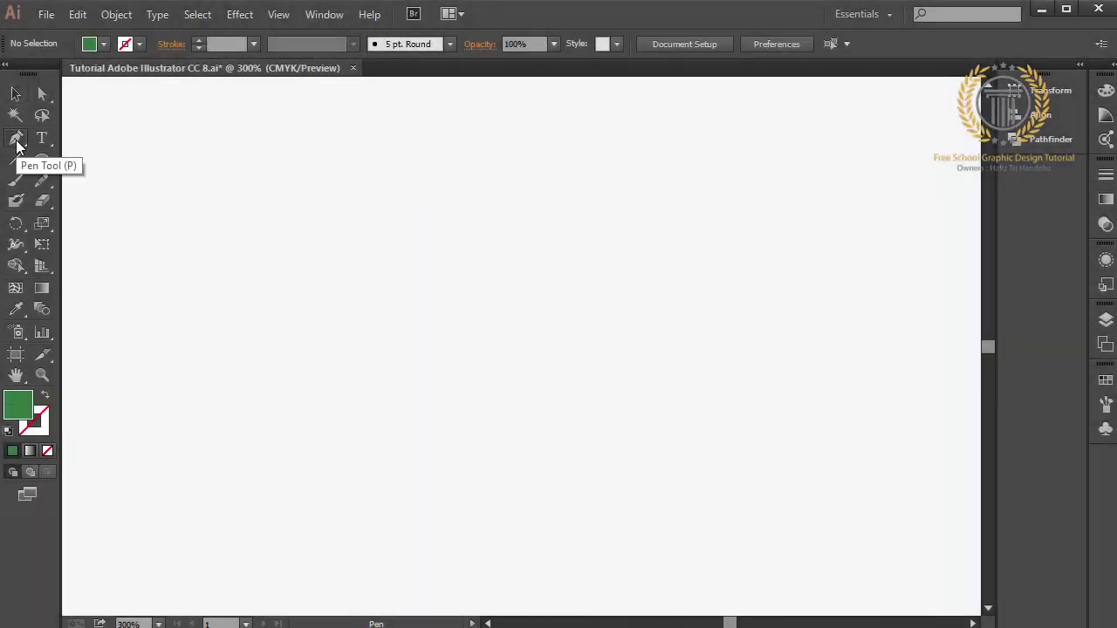
{"action": "left_click", "coordinate": [163, 342]}
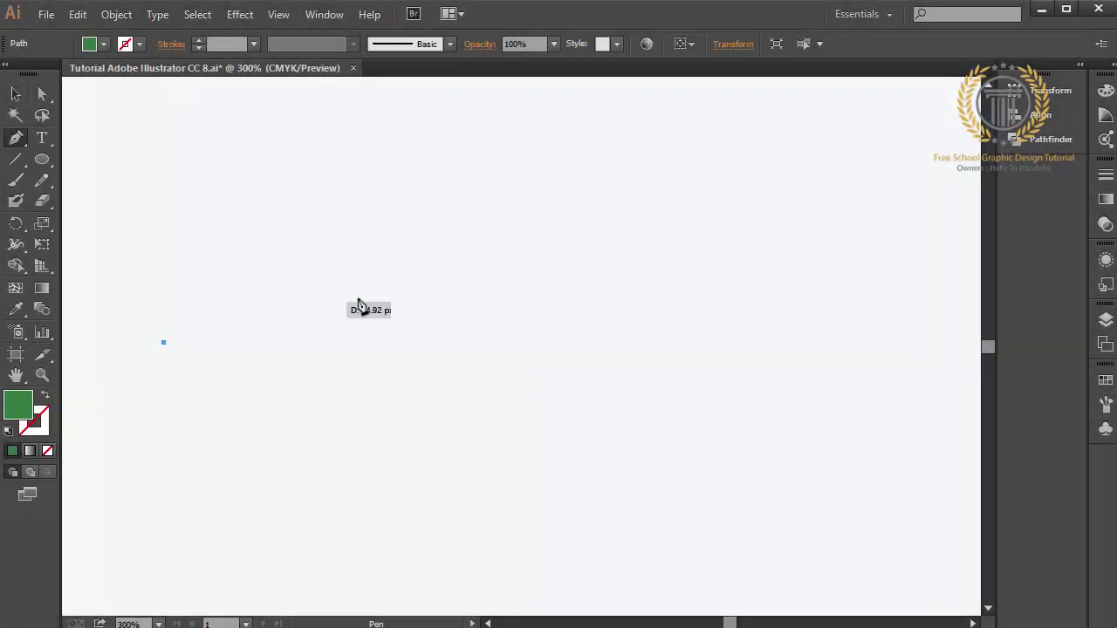
{"action": "left_click_drag", "start_coordinate": [404, 310], "coordinate": [593, 339]}
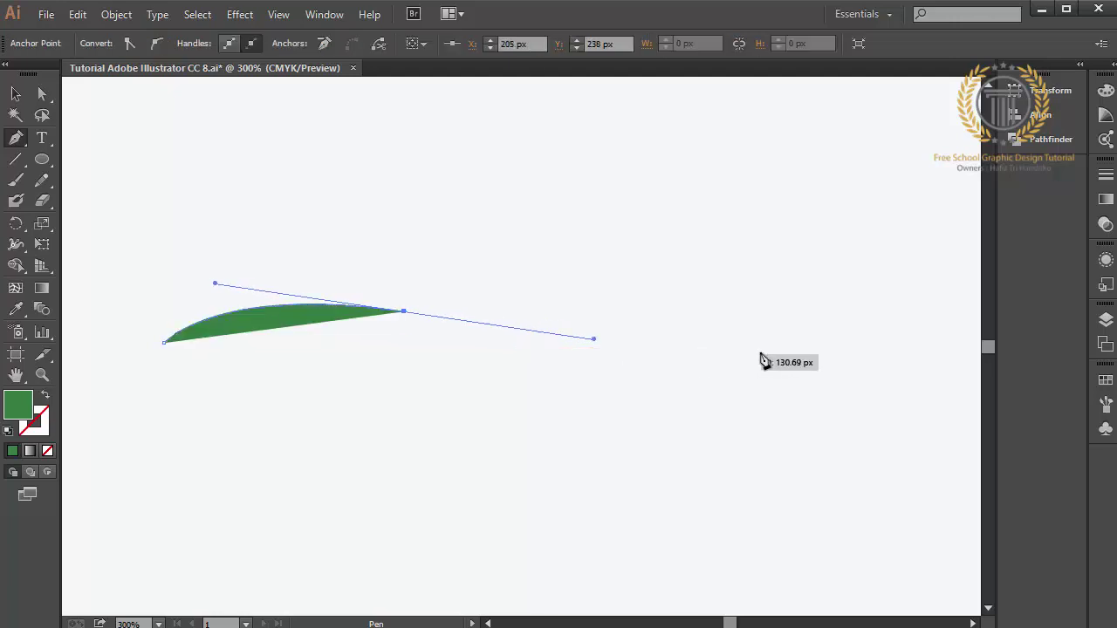
{"action": "left_click_drag", "start_coordinate": [790, 348], "coordinate": [886, 343]}
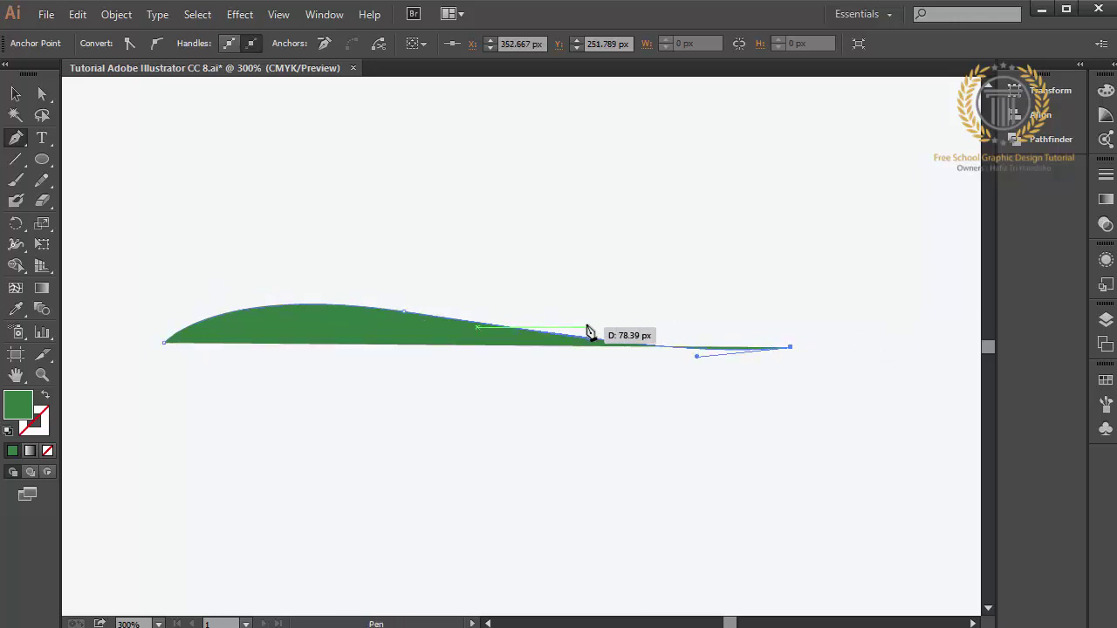
Step: Curve the swoosh's underside back left and close the shape at its starting point
{"action": "left_click_drag", "start_coordinate": [587, 331], "coordinate": [491, 313]}
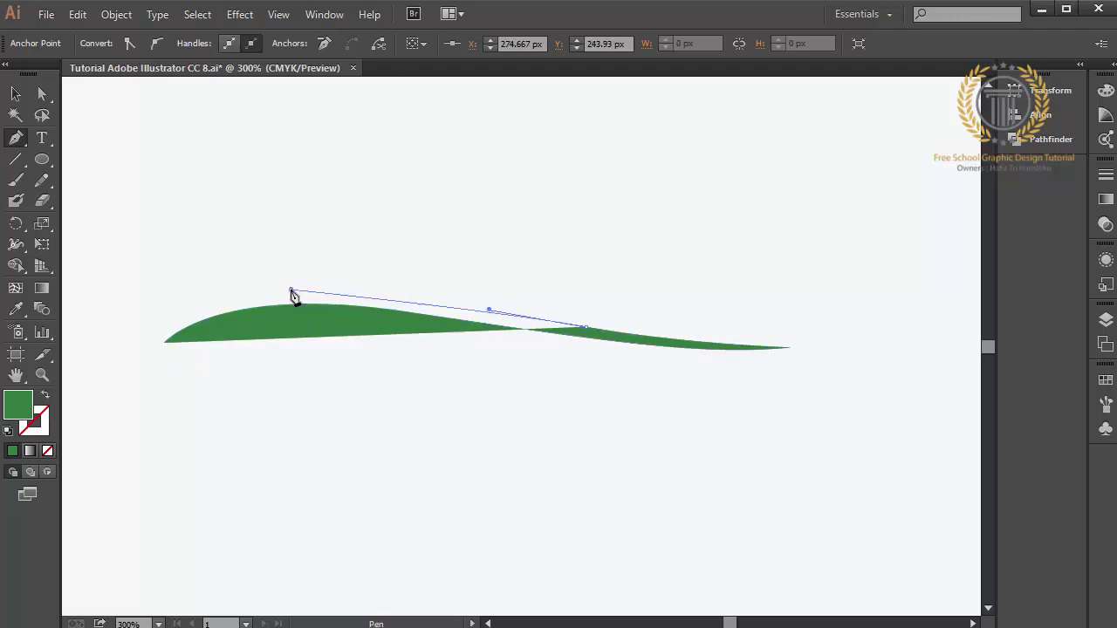
{"action": "left_click_drag", "start_coordinate": [291, 290], "coordinate": [192, 293]}
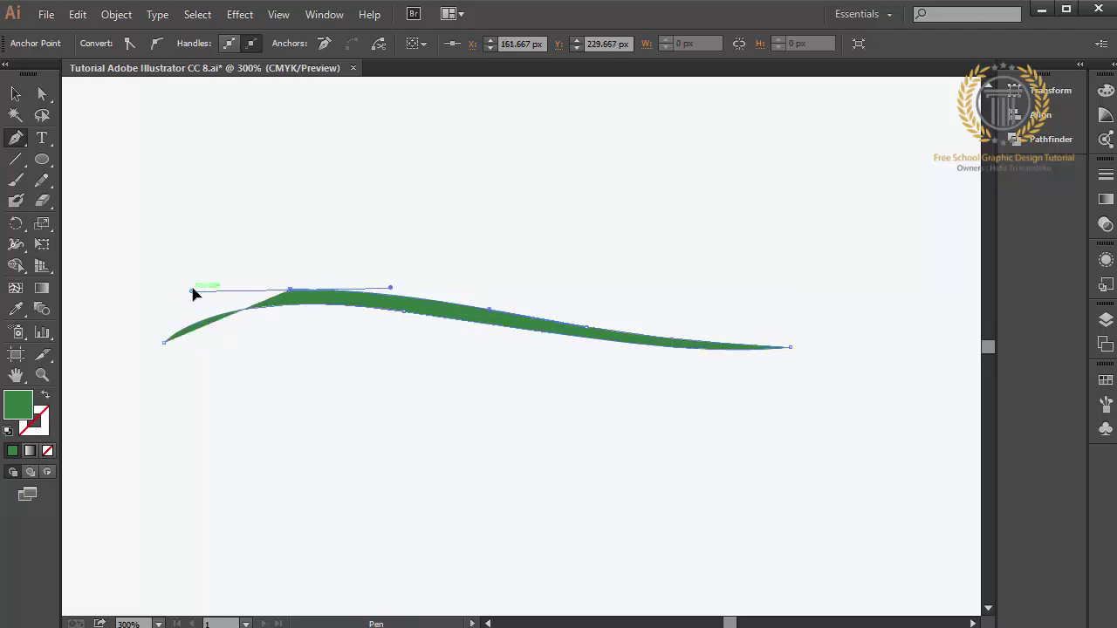
{"action": "key", "text": "ctrl+z"}
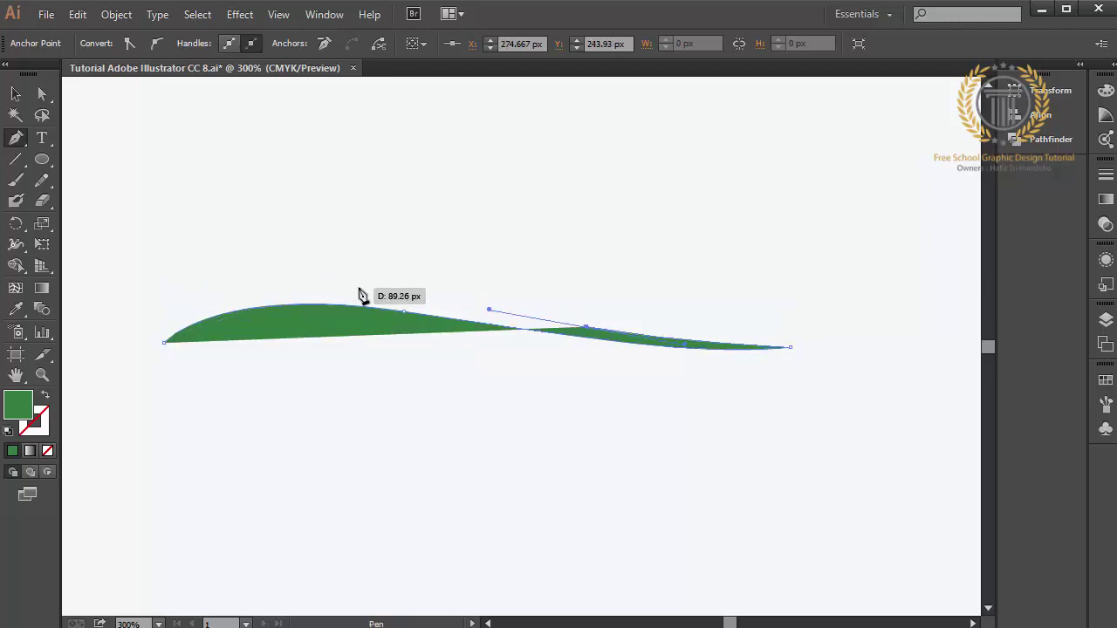
{"action": "left_click_drag", "start_coordinate": [381, 300], "coordinate": [288, 281]}
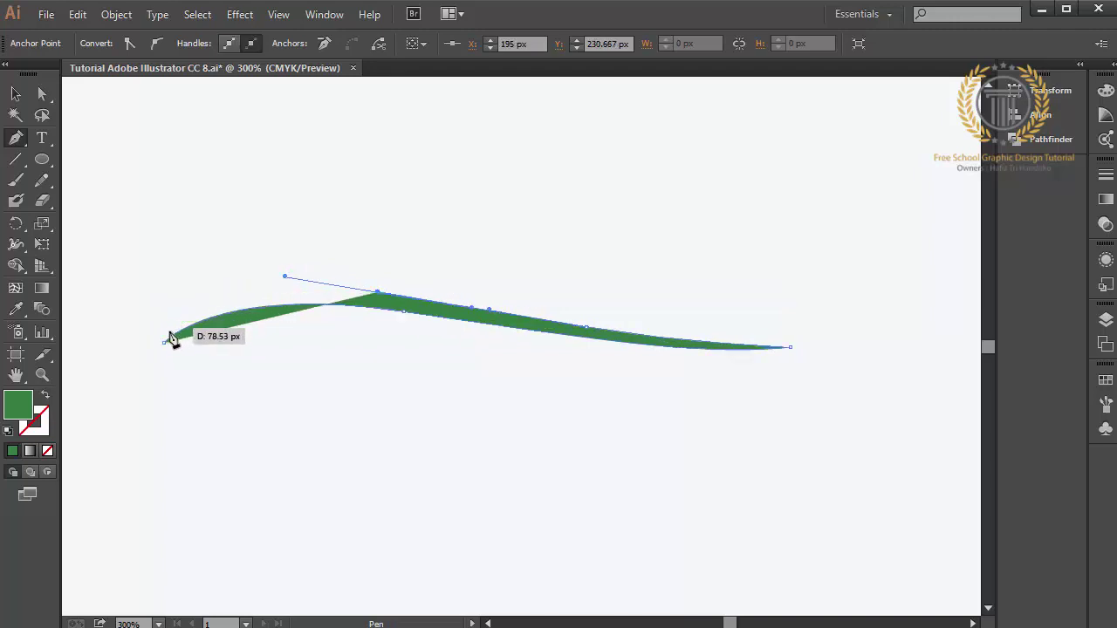
{"action": "left_click_drag", "start_coordinate": [164, 346], "coordinate": [129, 396]}
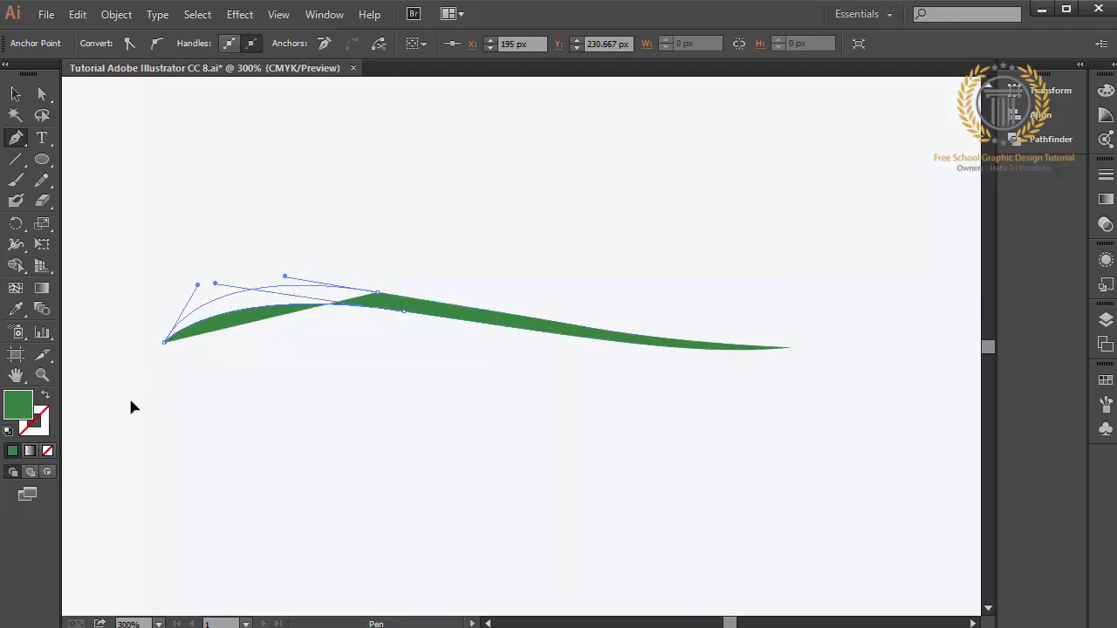
{"action": "left_click", "coordinate": [42, 93]}
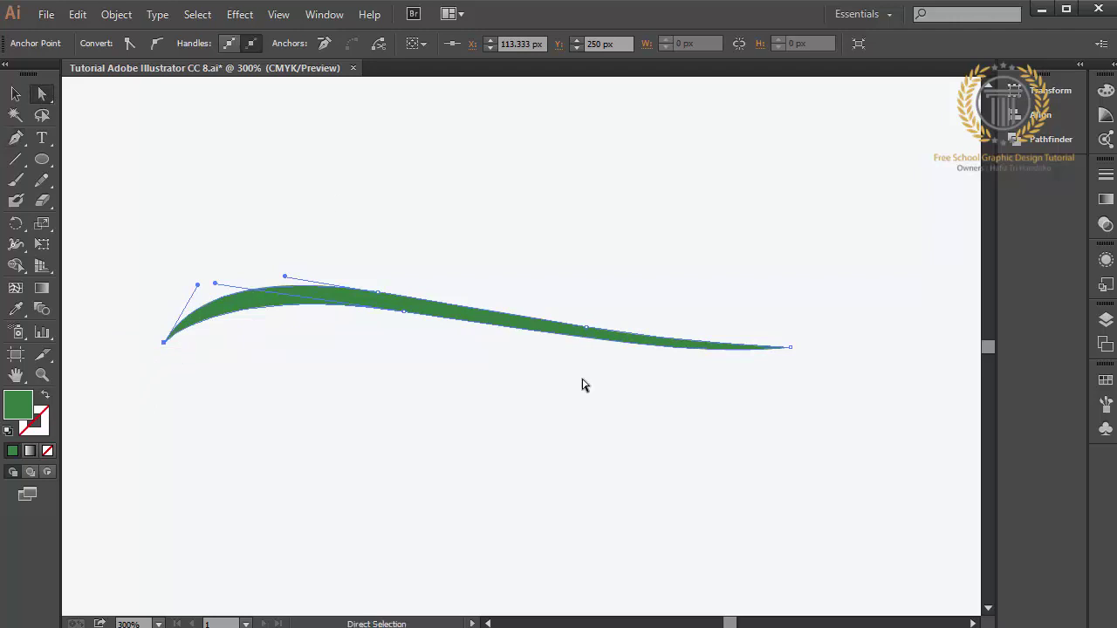
{"action": "left_click", "coordinate": [587, 304]}
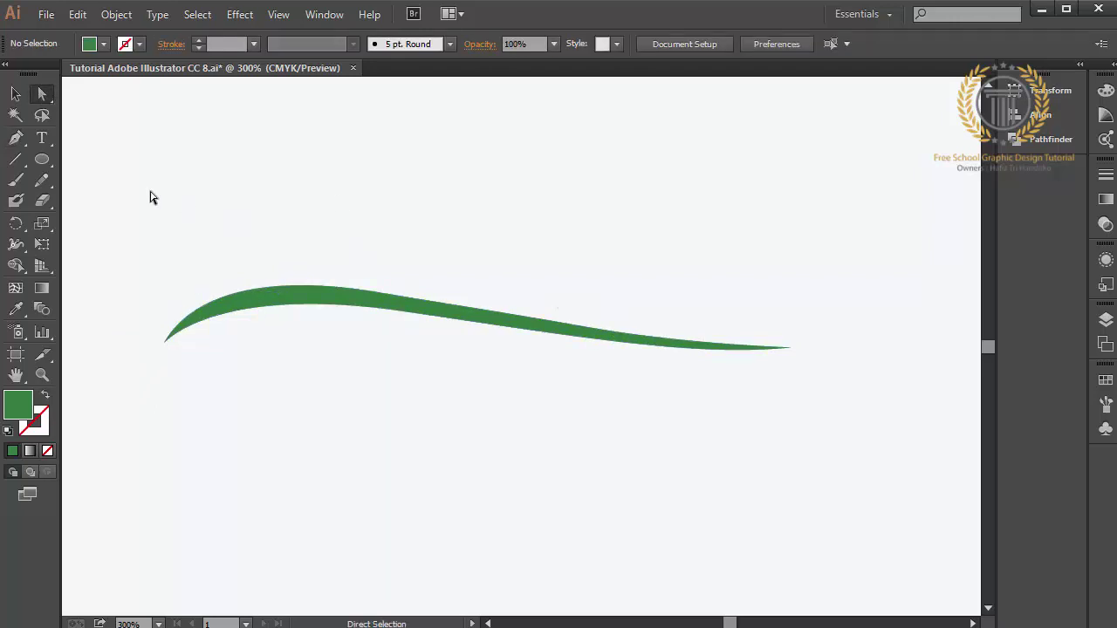
Step: Draw the roof arch rising from the swoosh and curving over to its right end point
{"action": "left_click", "coordinate": [18, 138]}
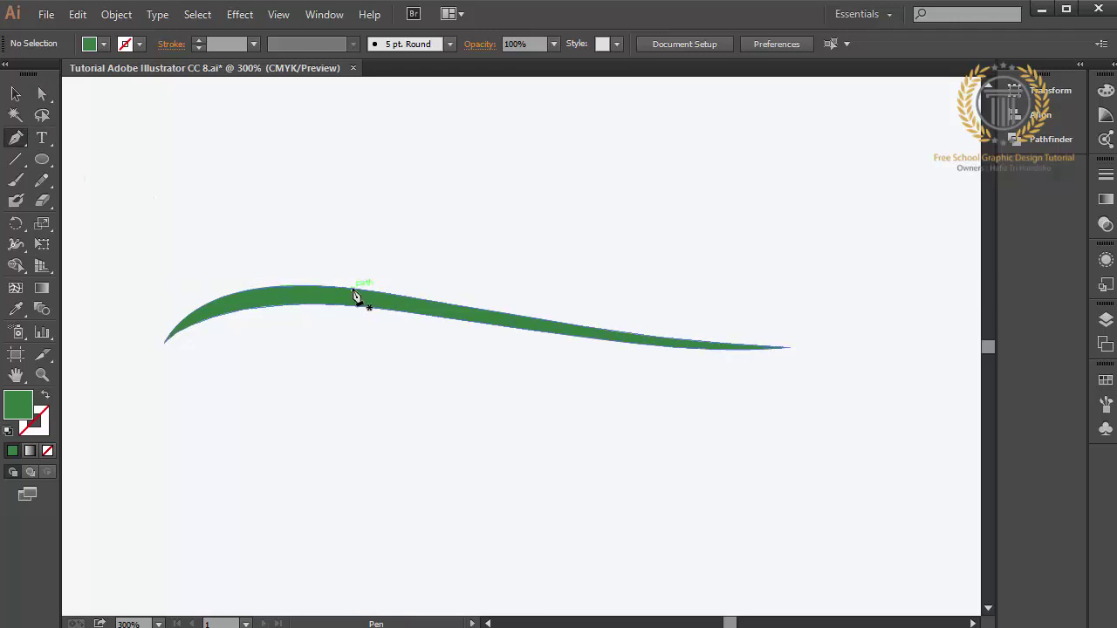
{"action": "left_click_drag", "start_coordinate": [356, 290], "coordinate": [475, 230]}
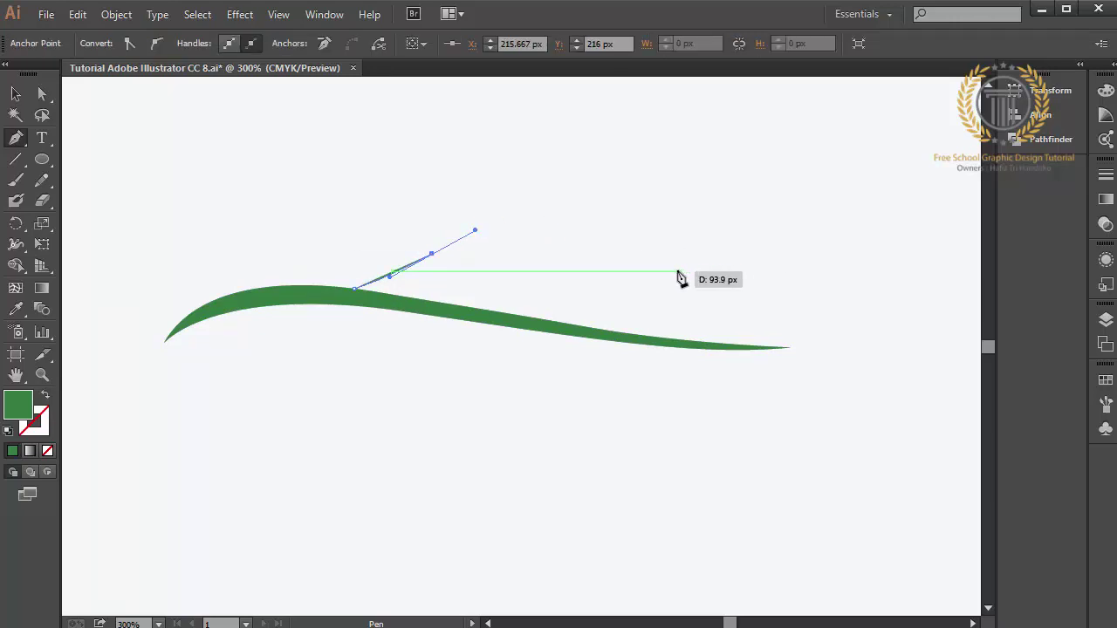
{"action": "mouse_move", "coordinate": [709, 276]}
{"action": "left_mouse_down"}
{"action": "mouse_move", "coordinate": [839, 359]}
{"action": "mouse_move", "coordinate": [868, 350]}
{"action": "left_mouse_up"}
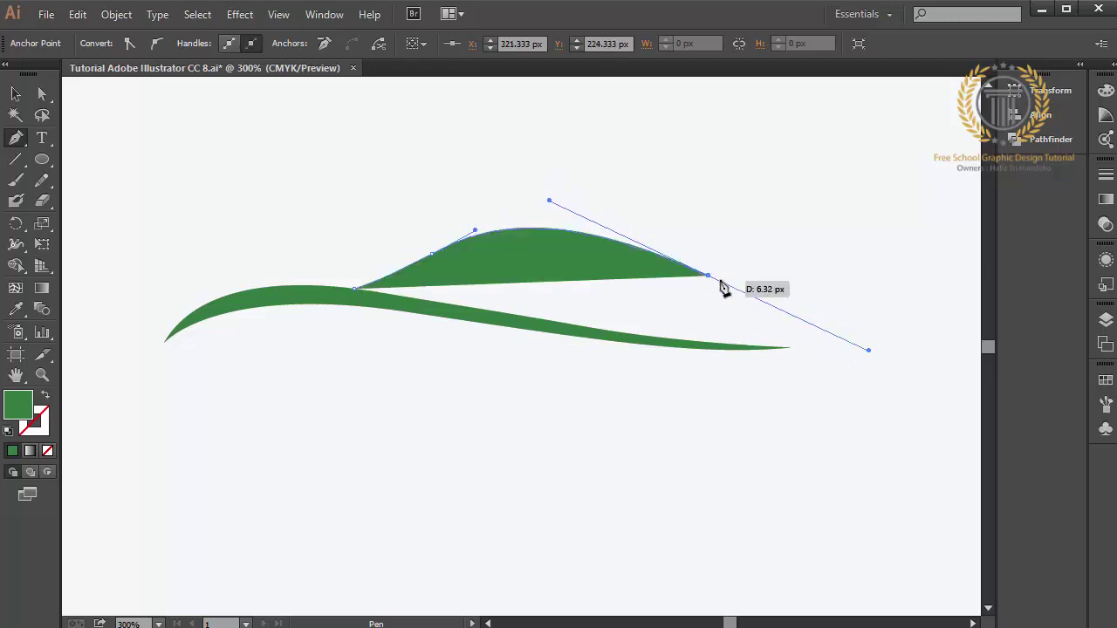
{"action": "key", "text": "ctrl+z"}
{"action": "mouse_move", "coordinate": [799, 301]}
{"action": "left_mouse_down"}
{"action": "mouse_move", "coordinate": [963, 373]}
{"action": "mouse_move", "coordinate": [703, 414]}
{"action": "left_mouse_up"}
{"action": "scroll", "coordinate": [419, 349], "scroll_direction": "left", "scroll_amount": 4}
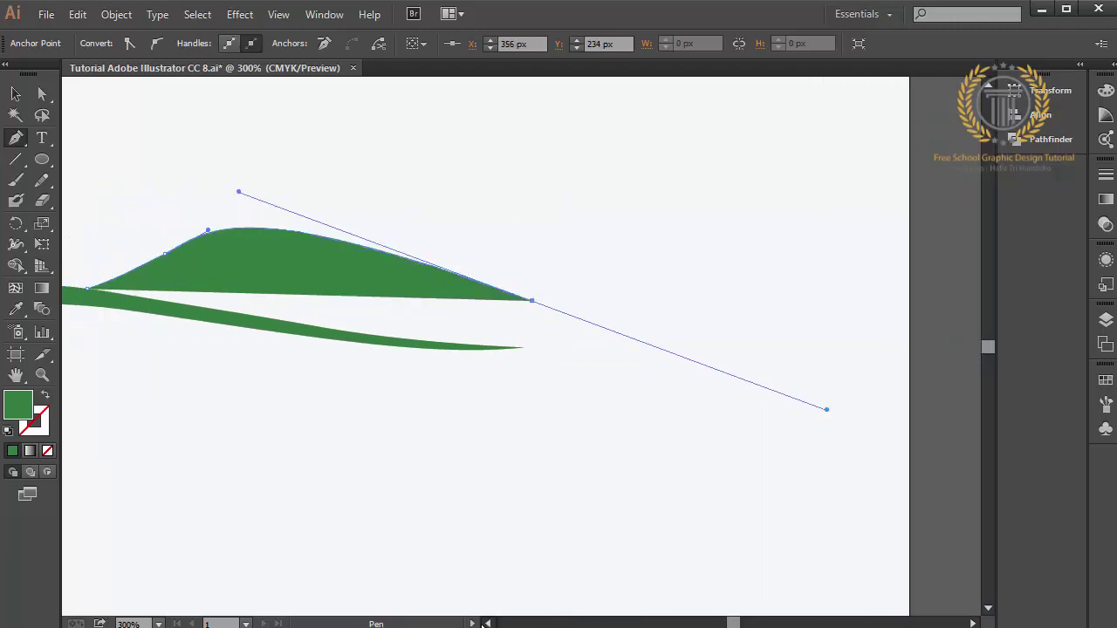
{"action": "scroll", "coordinate": [488, 349], "scroll_direction": "left", "scroll_amount": 1}
{"action": "key", "text": "ctrl+z"}
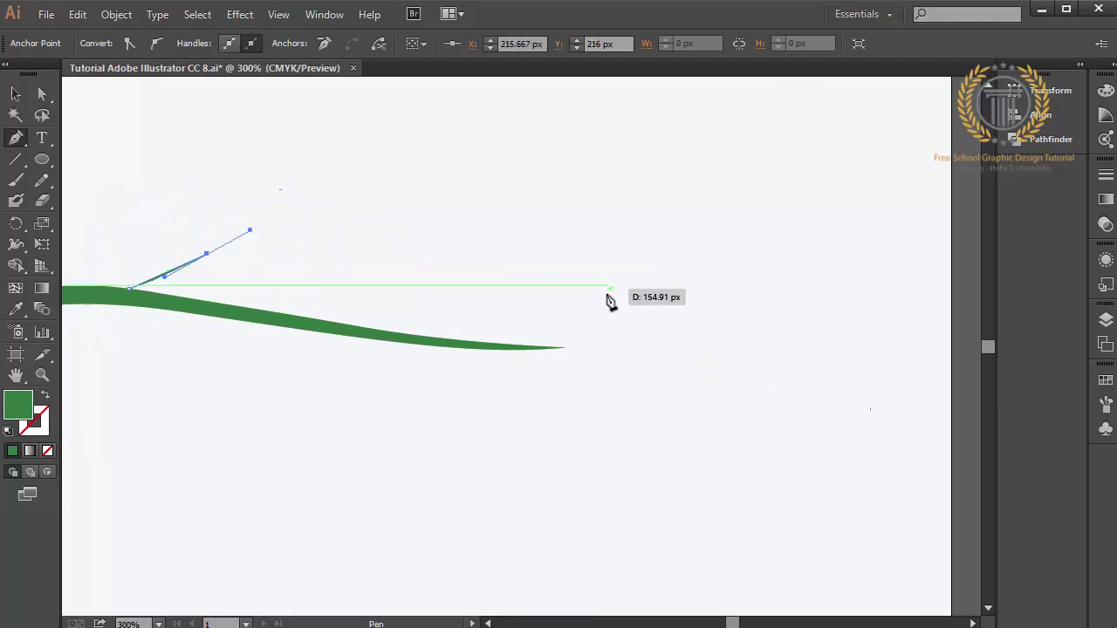
{"action": "left_click_drag", "start_coordinate": [567, 305], "coordinate": [779, 421]}
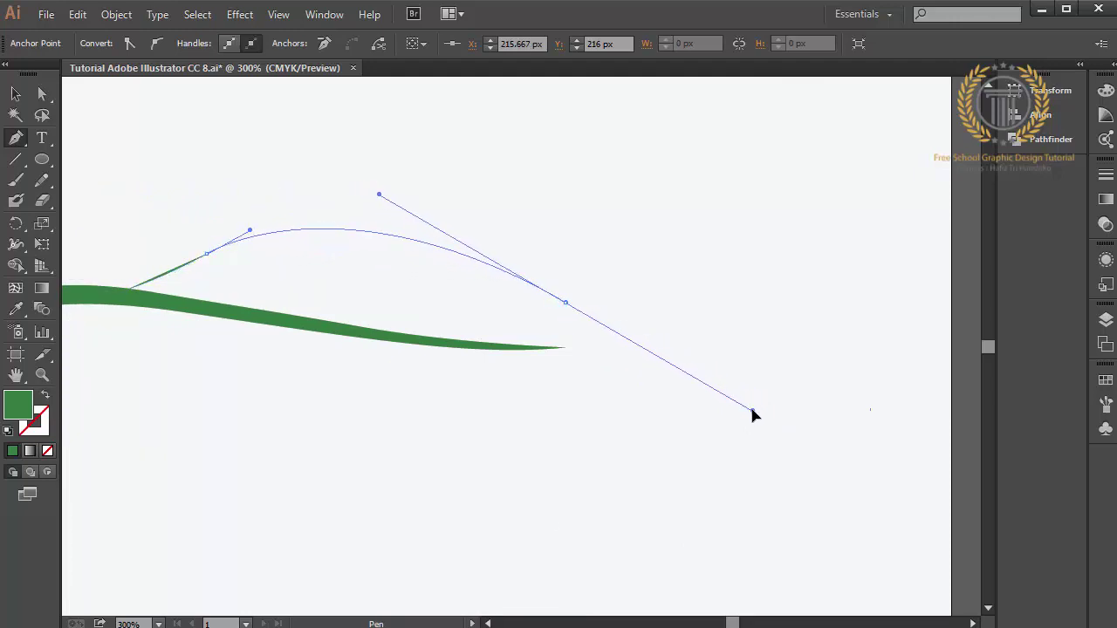
{"action": "left_click_drag", "start_coordinate": [778, 422], "coordinate": [753, 410]}
{"action": "left_click", "coordinate": [566, 304]}
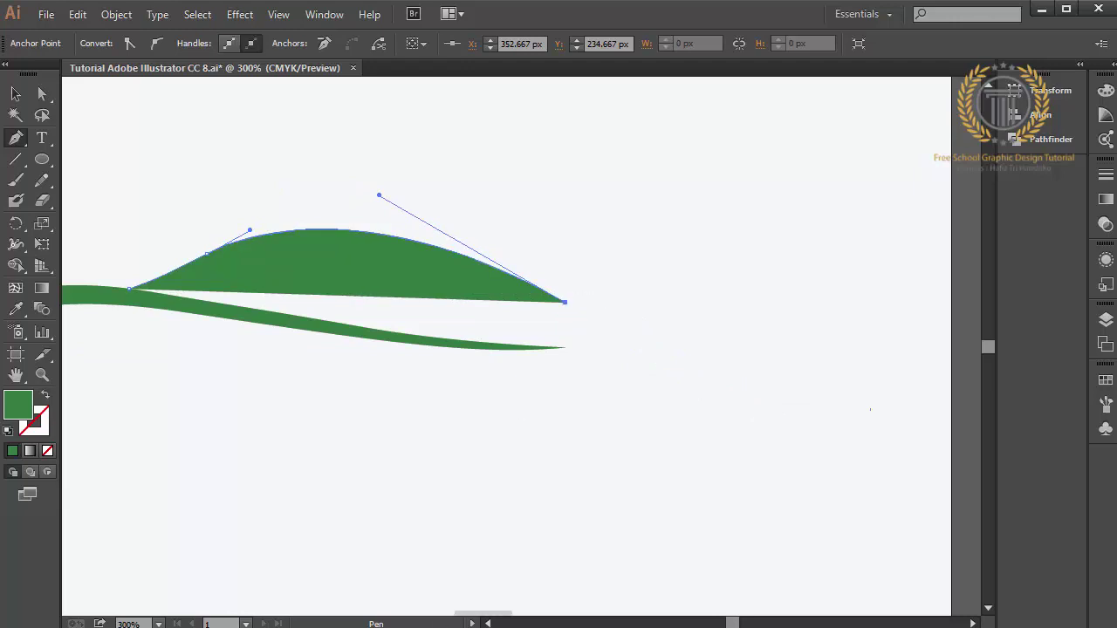
Step: Curve the roof's inner edge back, close it on the swoosh, and fine-tune its base anchors
{"action": "left_click", "coordinate": [487, 623]}
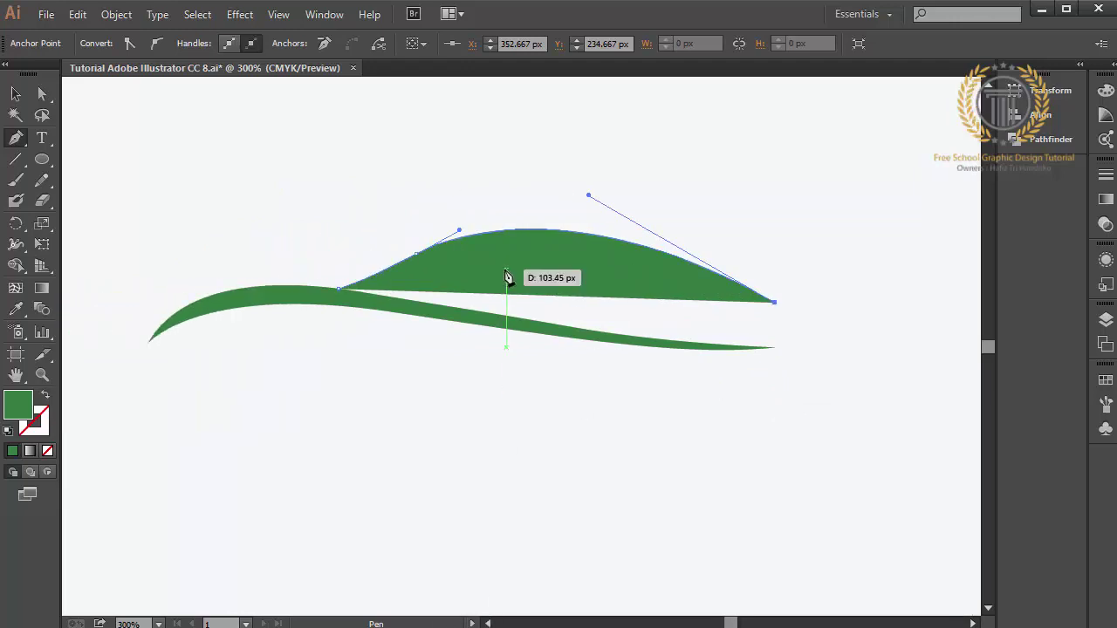
{"action": "mouse_move", "coordinate": [541, 224]}
{"action": "left_mouse_down"}
{"action": "mouse_move", "coordinate": [397, 216]}
{"action": "mouse_move", "coordinate": [306, 301]}
{"action": "mouse_move", "coordinate": [247, 324]}
{"action": "left_mouse_up"}
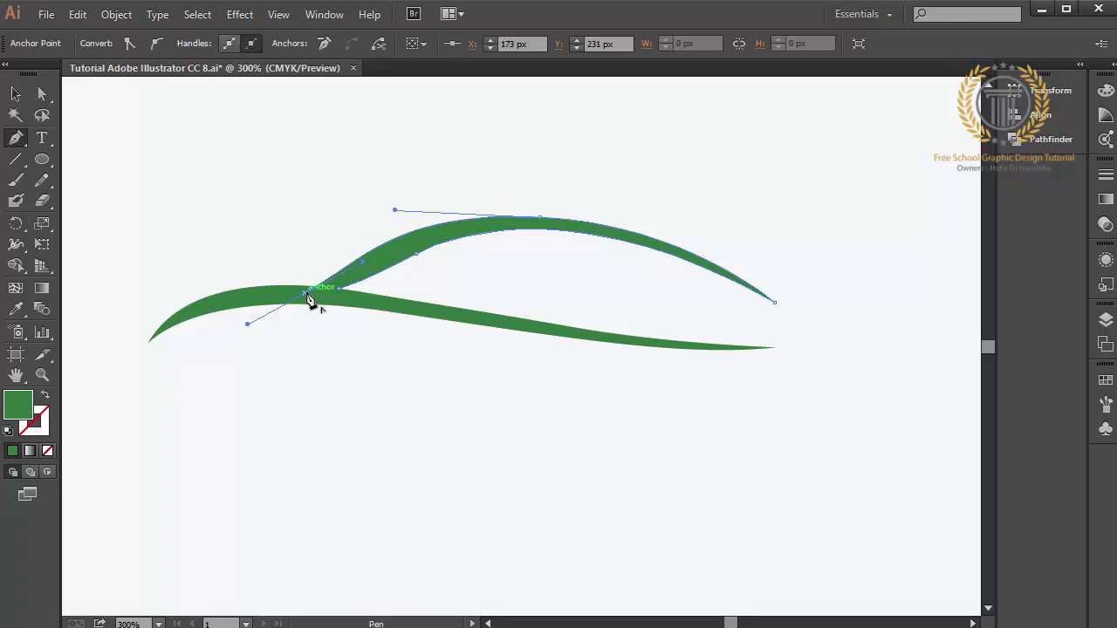
{"action": "mouse_move", "coordinate": [307, 300]}
{"action": "left_mouse_down"}
{"action": "mouse_move", "coordinate": [339, 299]}
{"action": "mouse_move", "coordinate": [339, 289]}
{"action": "left_mouse_up"}
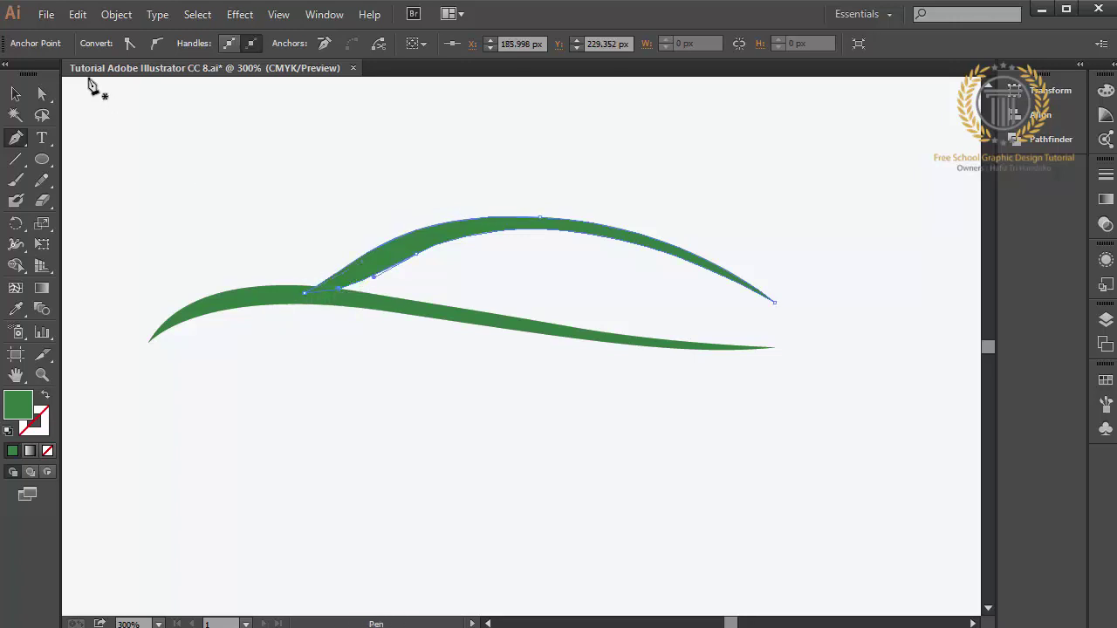
{"action": "left_click", "coordinate": [42, 94]}
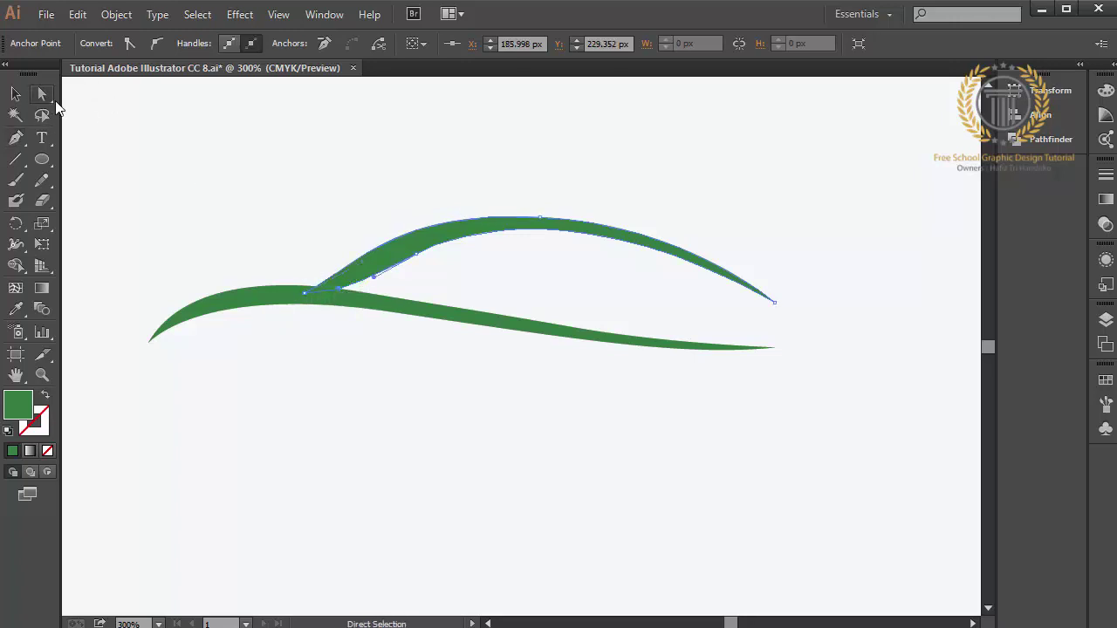
{"action": "left_click", "coordinate": [339, 294]}
{"action": "mouse_move", "coordinate": [339, 294]}
{"action": "left_mouse_down"}
{"action": "mouse_move", "coordinate": [332, 300]}
{"action": "mouse_move", "coordinate": [363, 278]}
{"action": "left_mouse_up"}
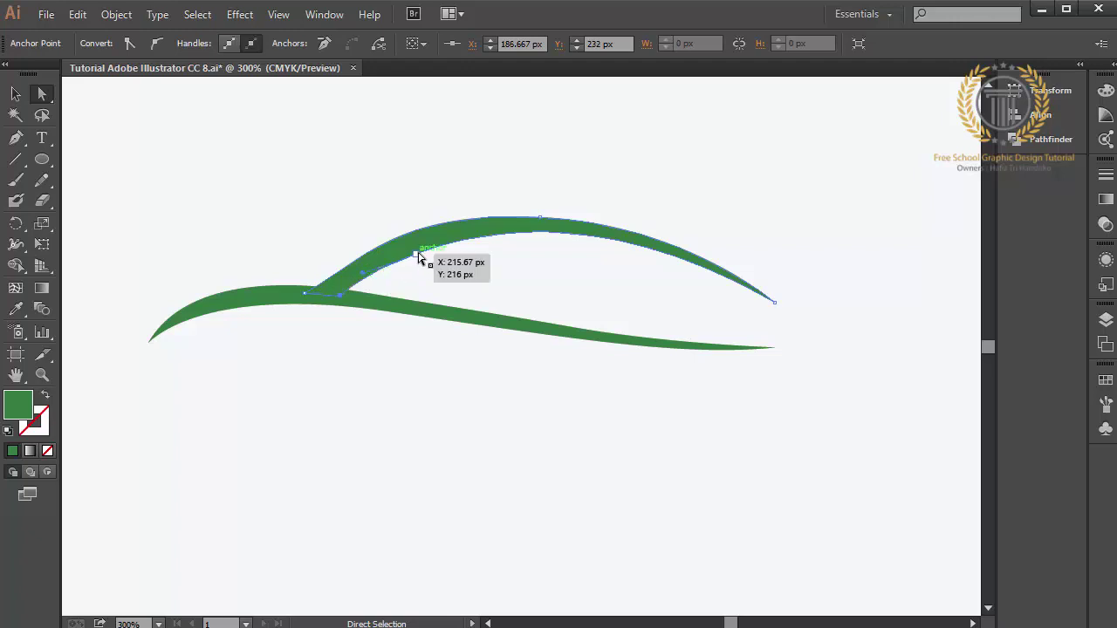
{"action": "left_click_drag", "start_coordinate": [423, 258], "coordinate": [415, 253]}
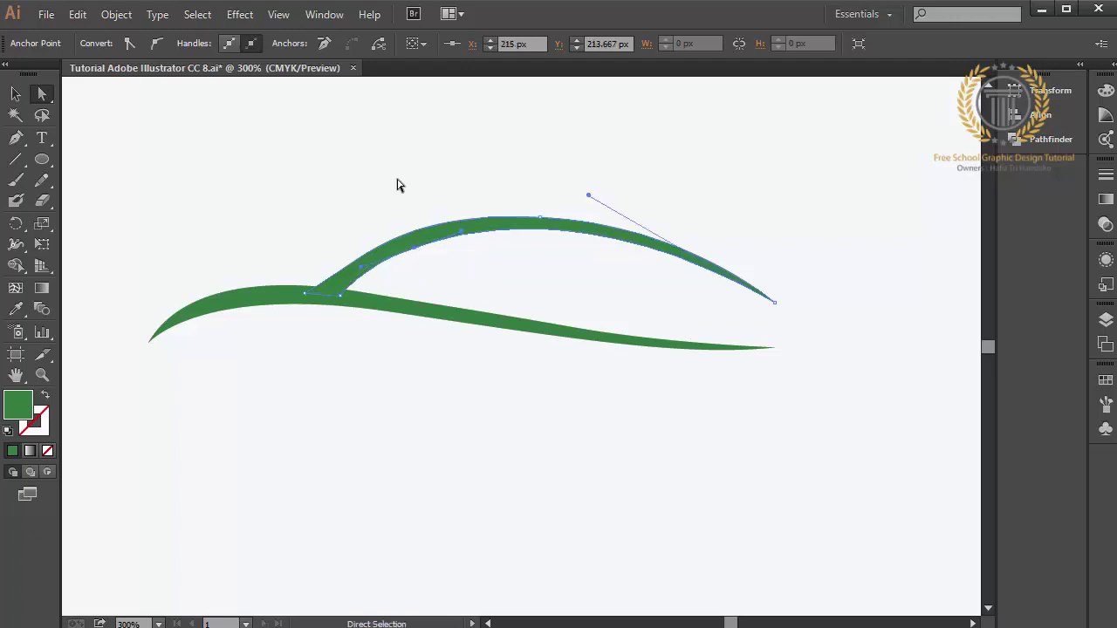
{"action": "left_click", "coordinate": [397, 185]}
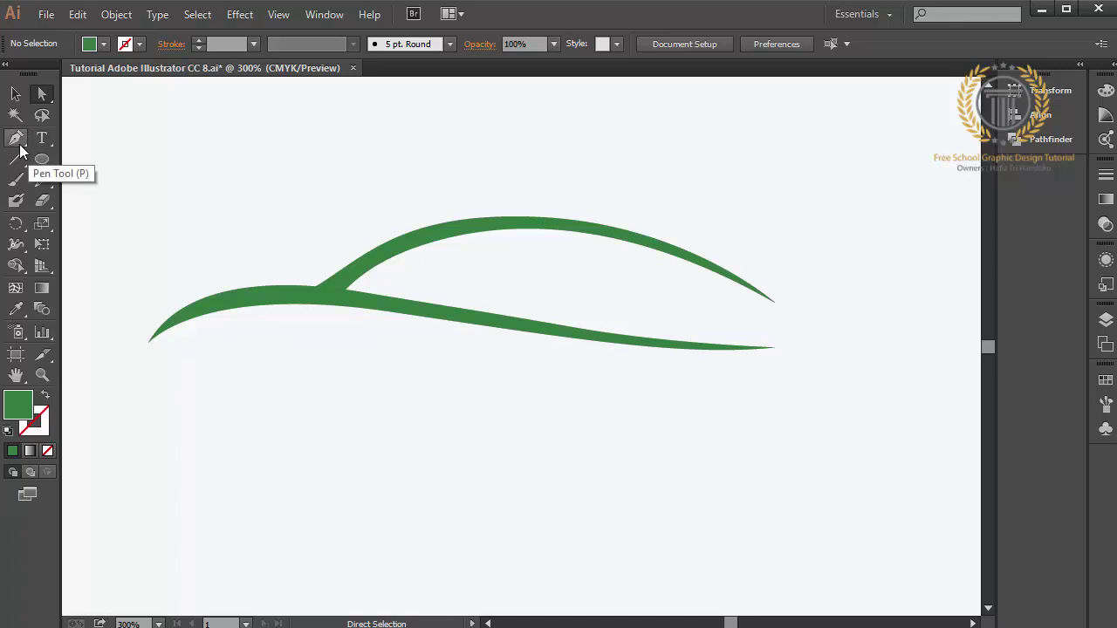
Step: Draw a green circle over the swoosh's left end and a smaller inner circle with bottoms touching, then select both
{"action": "left_click", "coordinate": [18, 142]}
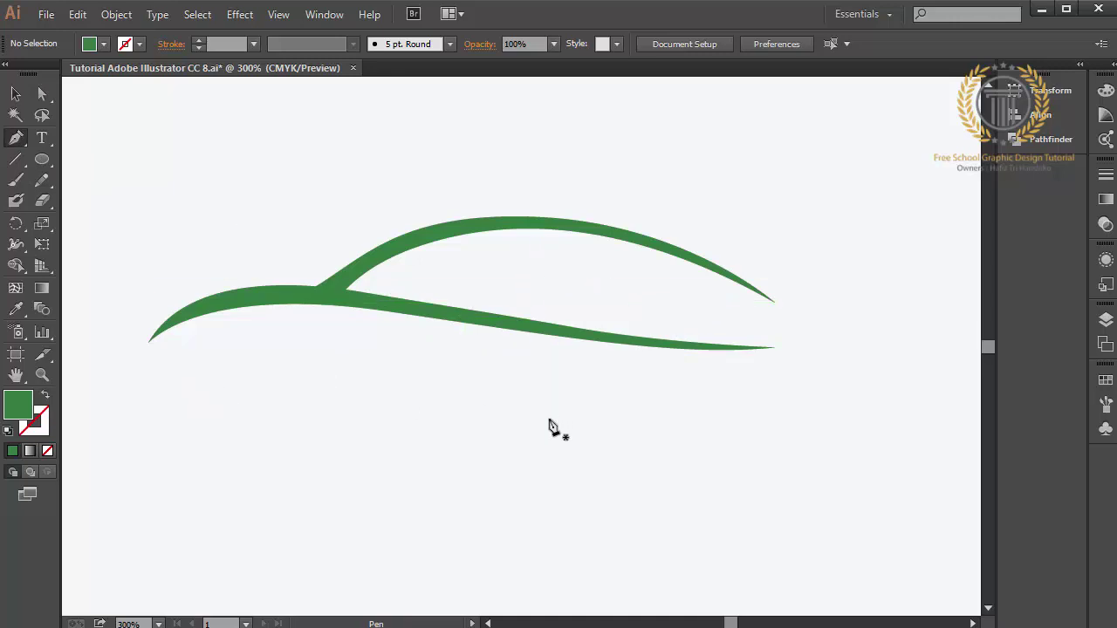
{"action": "left_click", "coordinate": [42, 162]}
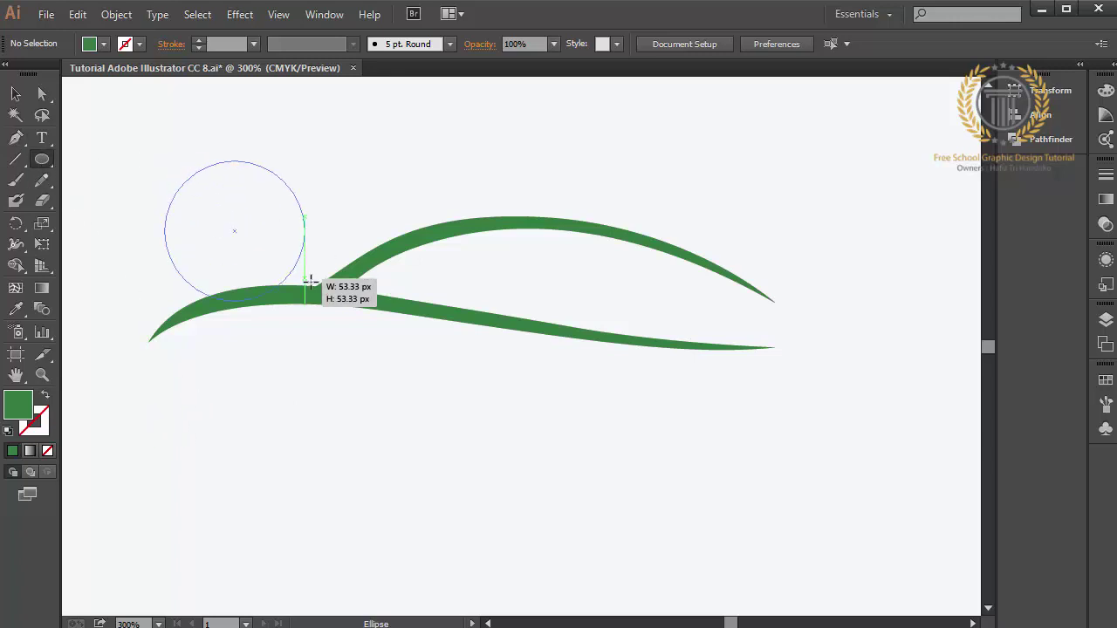
{"action": "left_click_drag", "start_coordinate": [165, 161], "coordinate": [335, 330]}
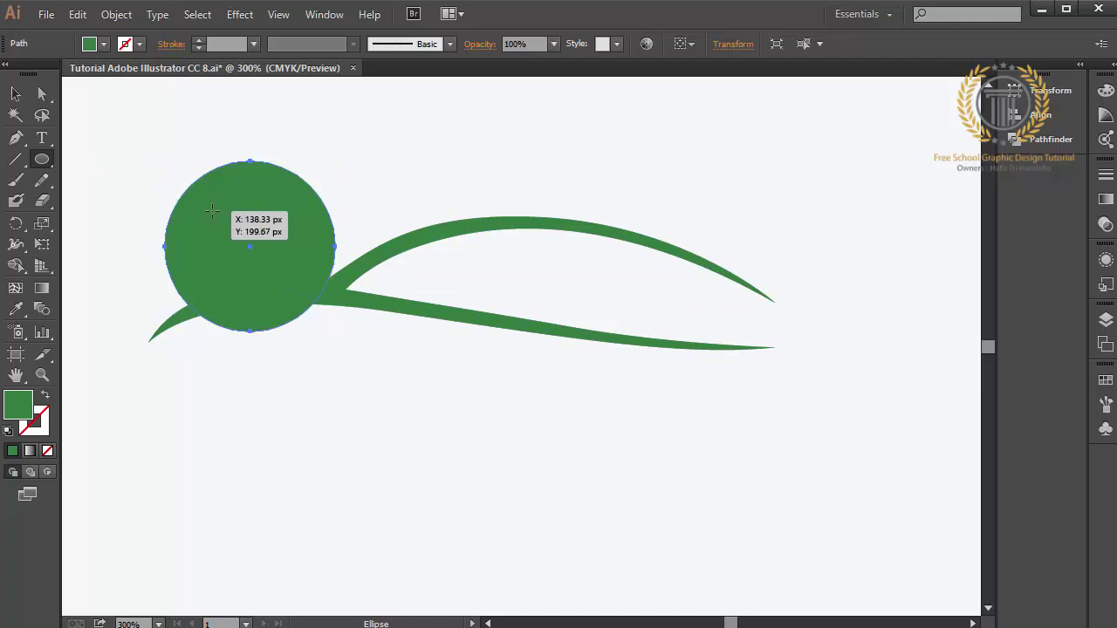
{"action": "left_click_drag", "start_coordinate": [196, 207], "coordinate": [288, 345]}
{"action": "left_click", "coordinate": [15, 94]}
{"action": "left_click_drag", "start_coordinate": [236, 285], "coordinate": [220, 254]}
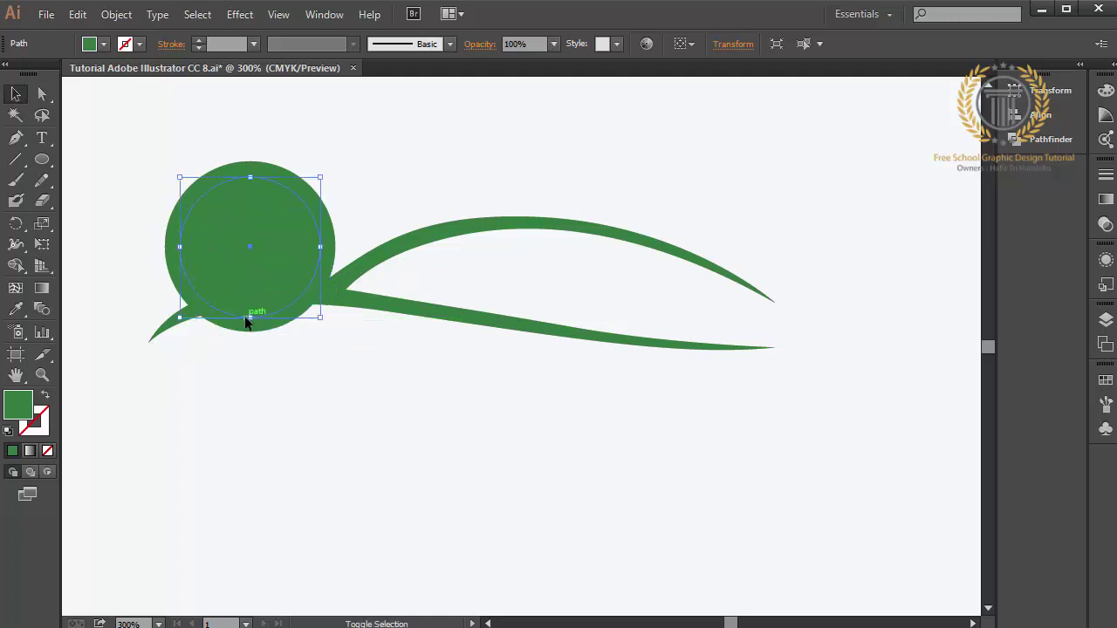
{"action": "left_click_drag", "start_coordinate": [246, 321], "coordinate": [253, 342]}
{"action": "left_click_drag", "start_coordinate": [328, 122], "coordinate": [227, 244]}
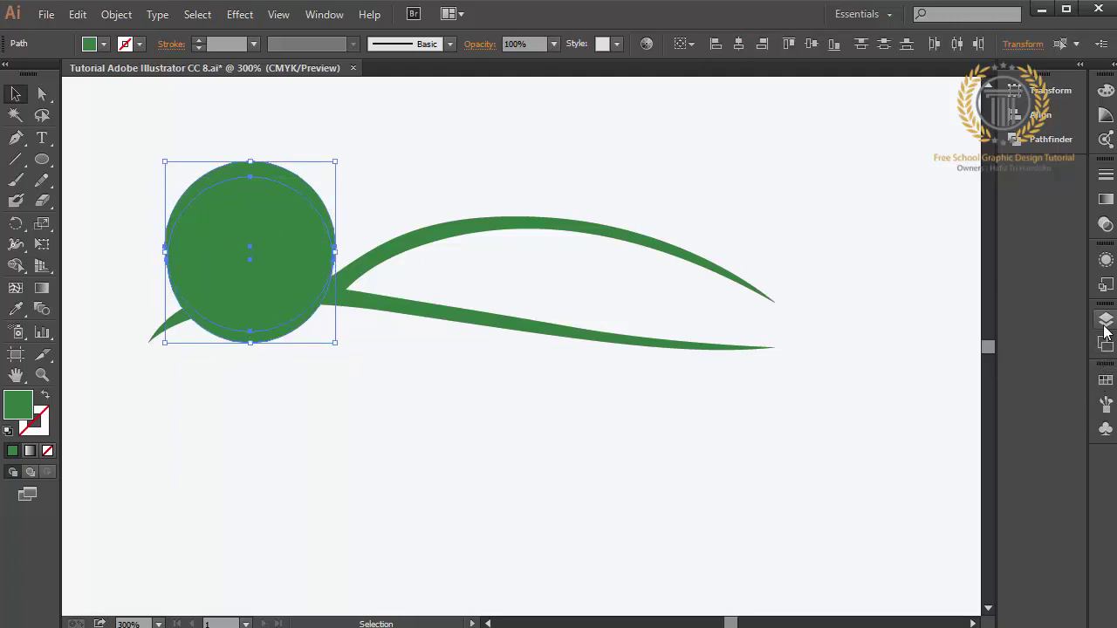
Step: Cut the small circle from the large one with Minus Front and move the arch below the swoosh
{"action": "left_click", "coordinate": [1043, 137]}
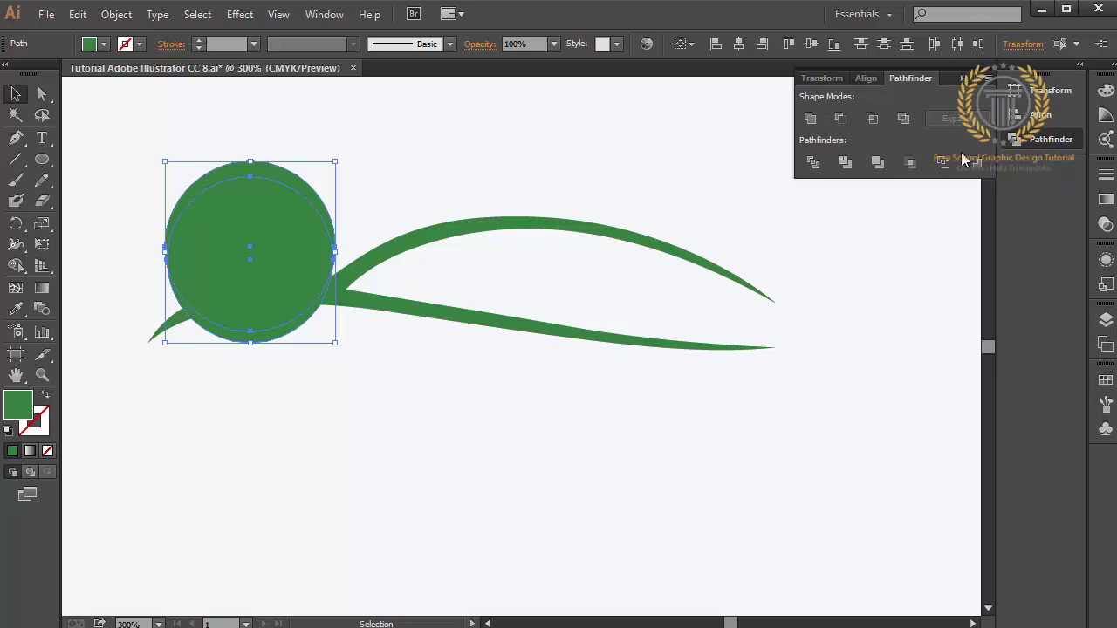
{"action": "left_click", "coordinate": [841, 117]}
{"action": "left_click_drag", "start_coordinate": [291, 184], "coordinate": [288, 349]}
{"action": "right_click", "coordinate": [458, 447]}
{"action": "left_click", "coordinate": [426, 458]}
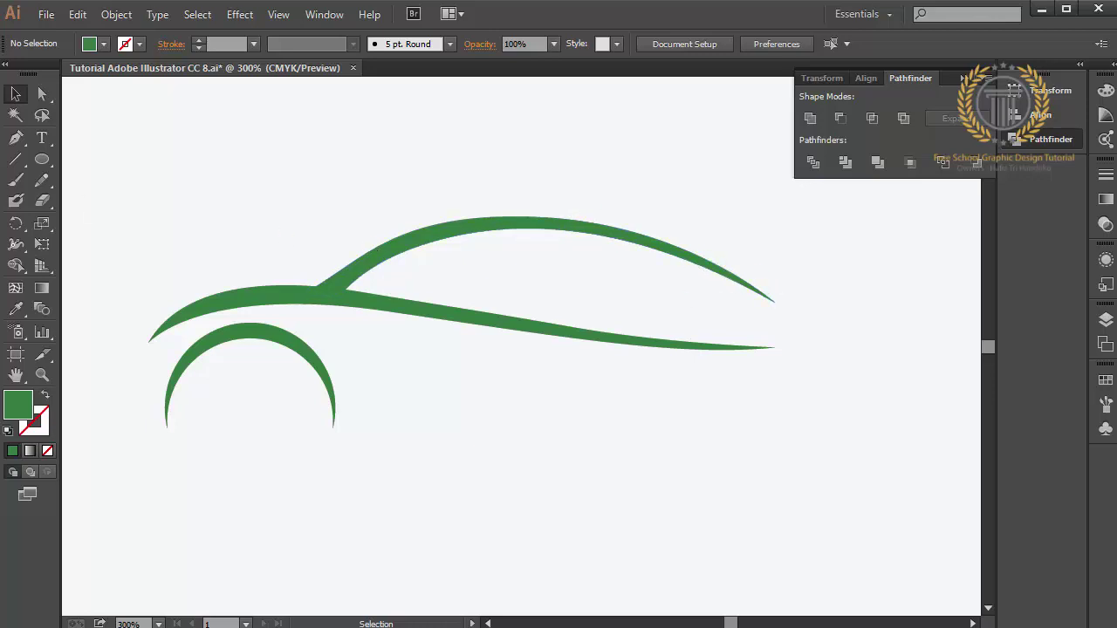
{"action": "left_click", "coordinate": [16, 137]}
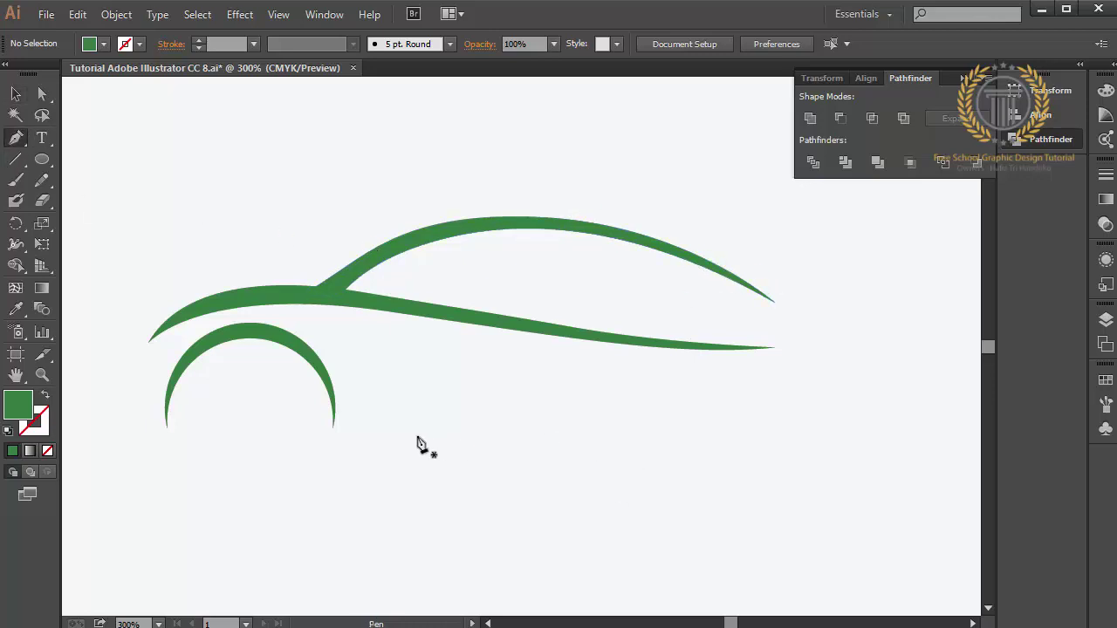
Step: Draw a closed tapered lower swoosh with a sharp right tip, running right from beside the wheel arch
{"action": "left_click", "coordinate": [365, 401]}
{"action": "left_click_drag", "start_coordinate": [506, 392], "coordinate": [603, 408]}
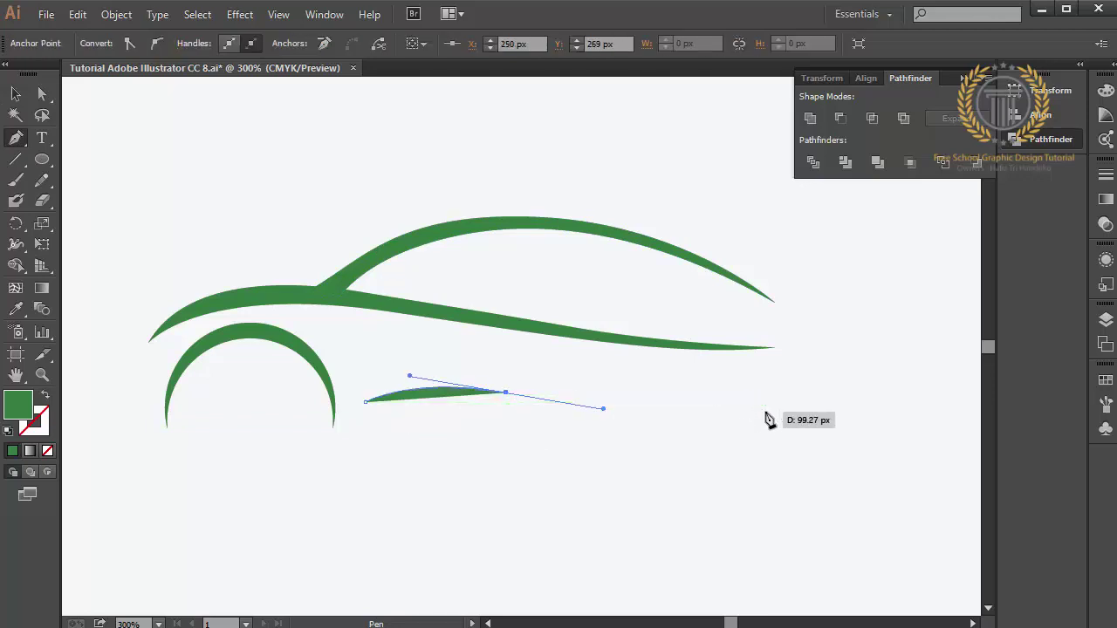
{"action": "left_click_drag", "start_coordinate": [775, 402], "coordinate": [843, 382]}
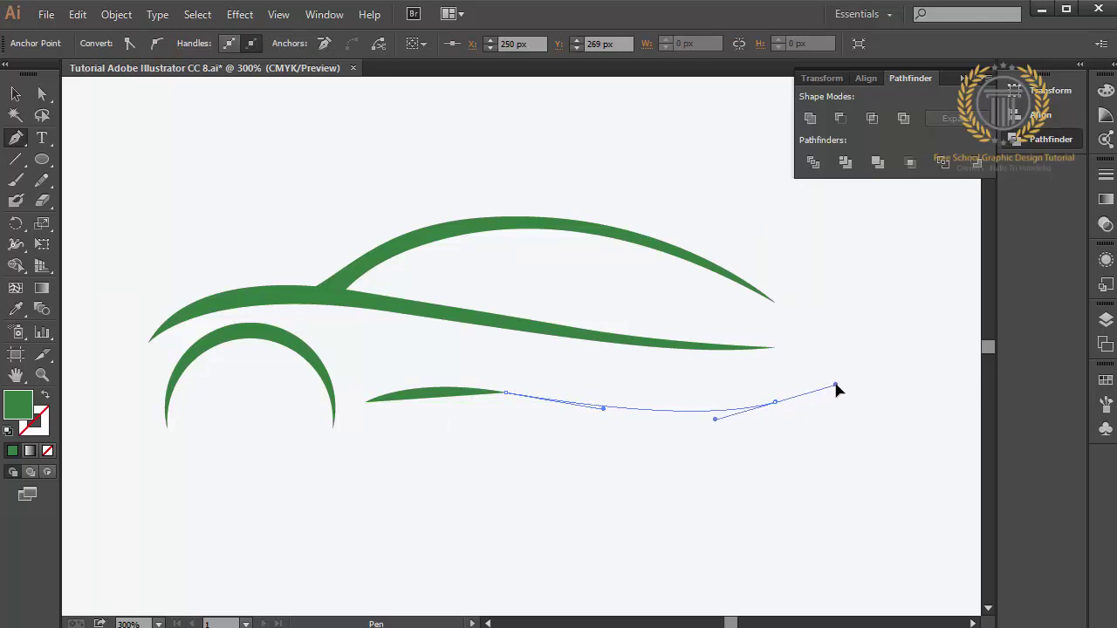
{"action": "left_click", "coordinate": [776, 403]}
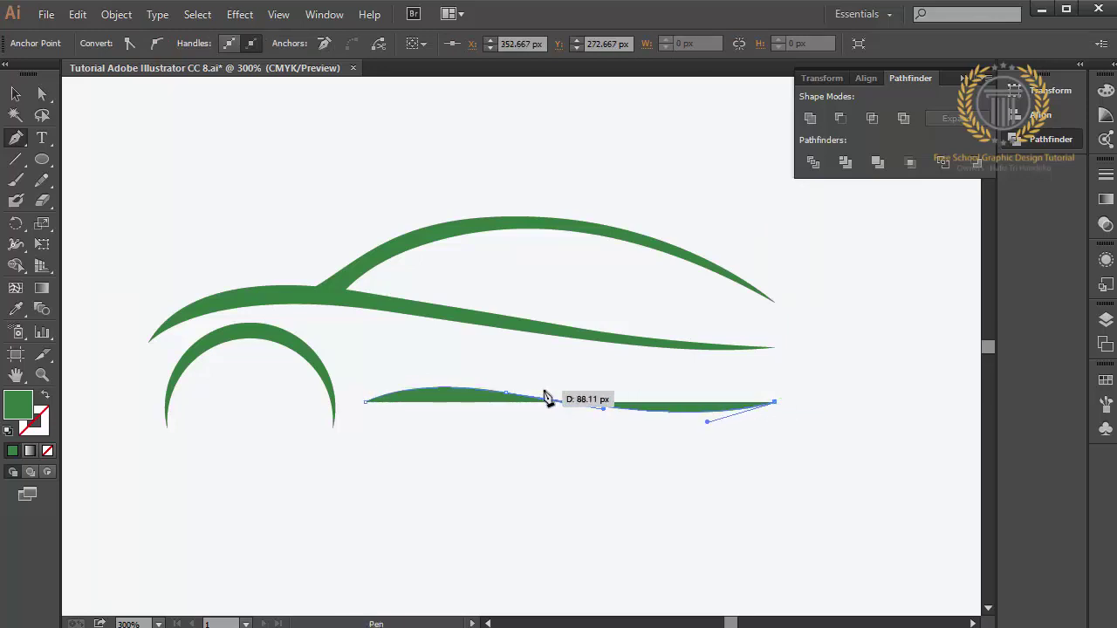
{"action": "left_click_drag", "start_coordinate": [544, 389], "coordinate": [420, 360]}
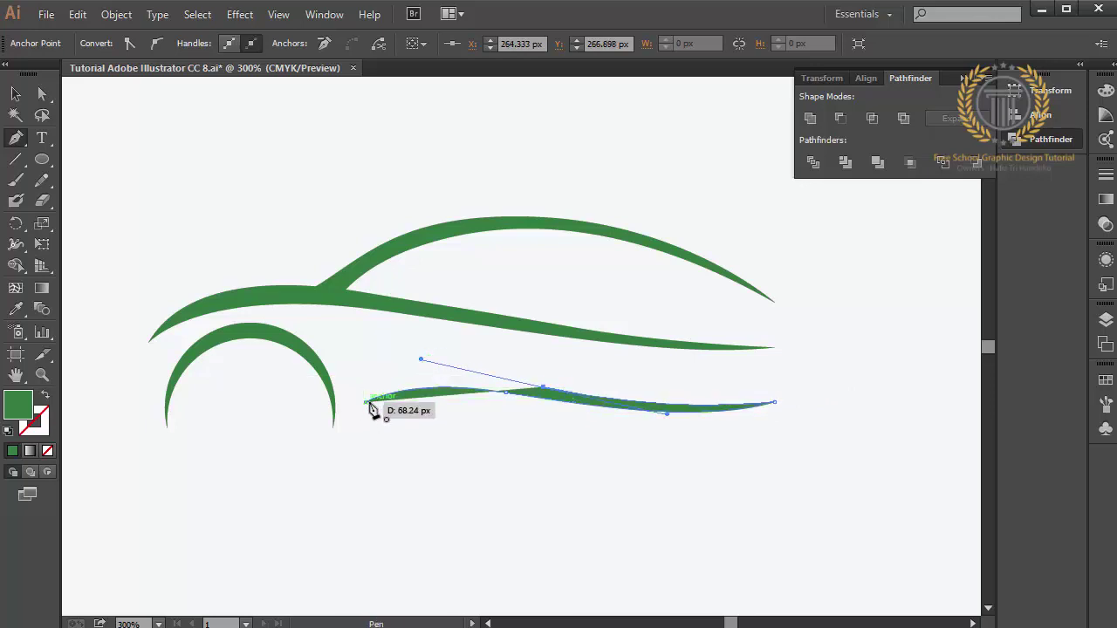
{"action": "left_click_drag", "start_coordinate": [364, 404], "coordinate": [340, 431]}
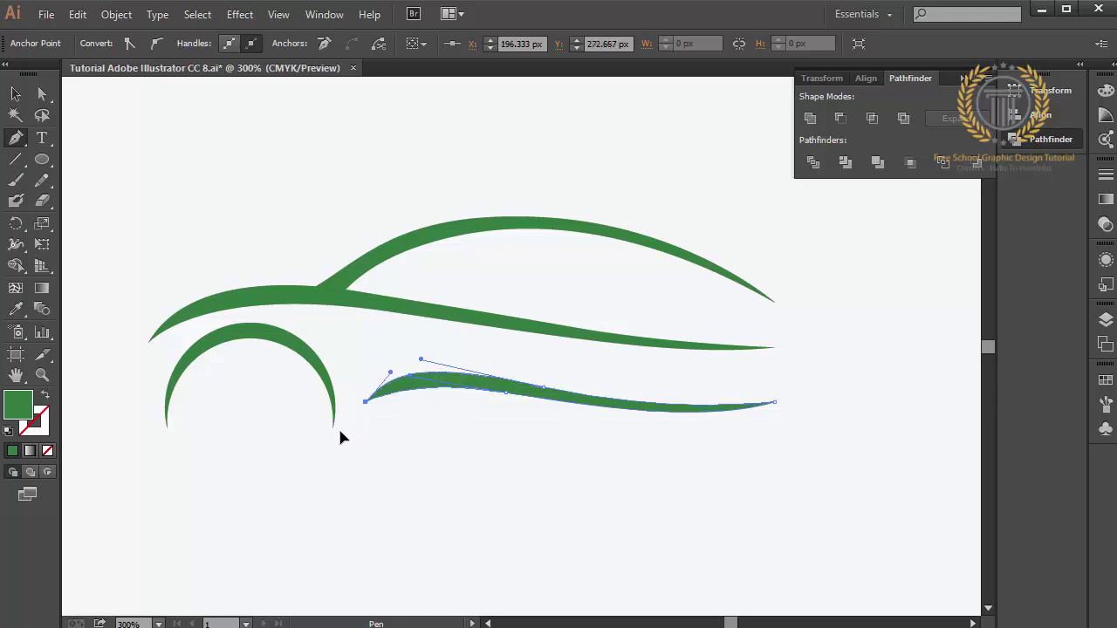
{"action": "left_click_drag", "start_coordinate": [35, 73], "coordinate": [10, 88]}
{"action": "left_click_drag", "start_coordinate": [403, 343], "coordinate": [407, 348]}
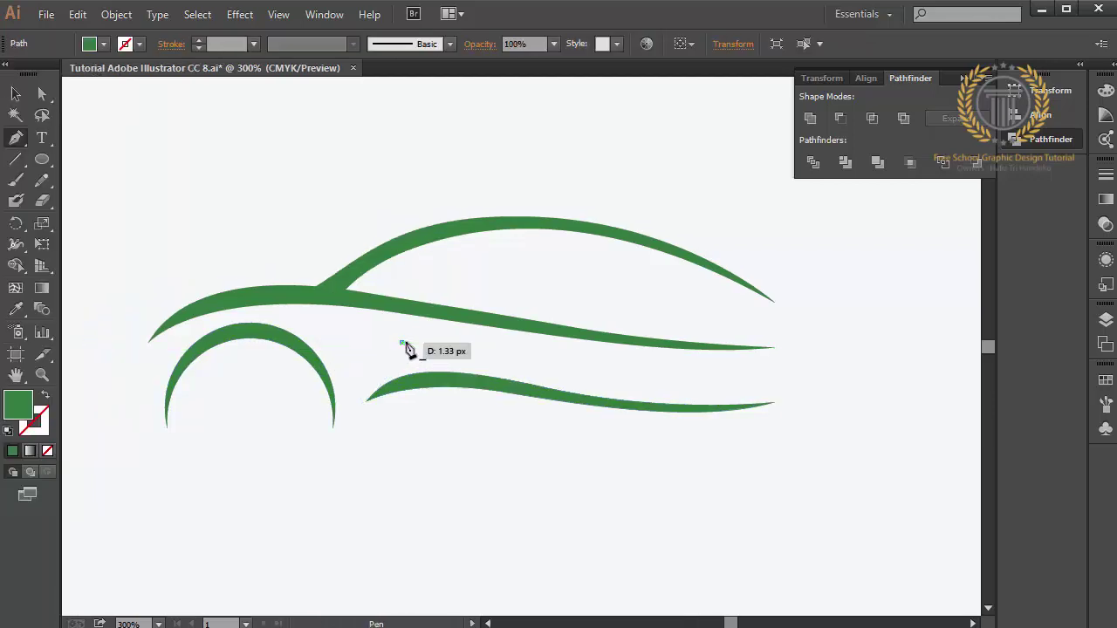
{"action": "key", "text": "Escape"}
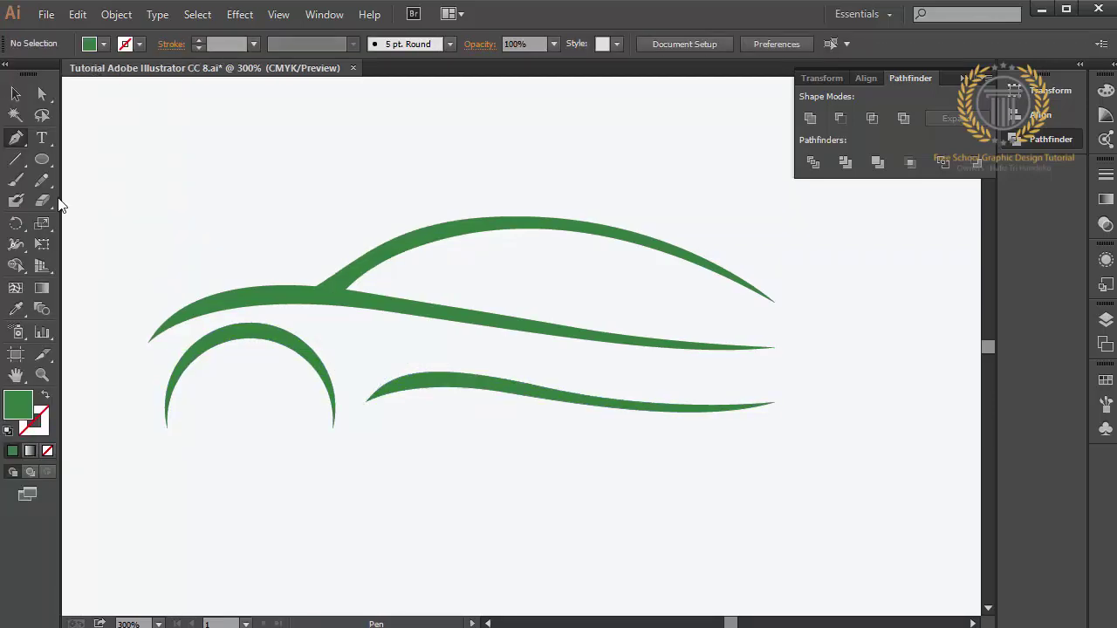
{"action": "left_click", "coordinate": [14, 98]}
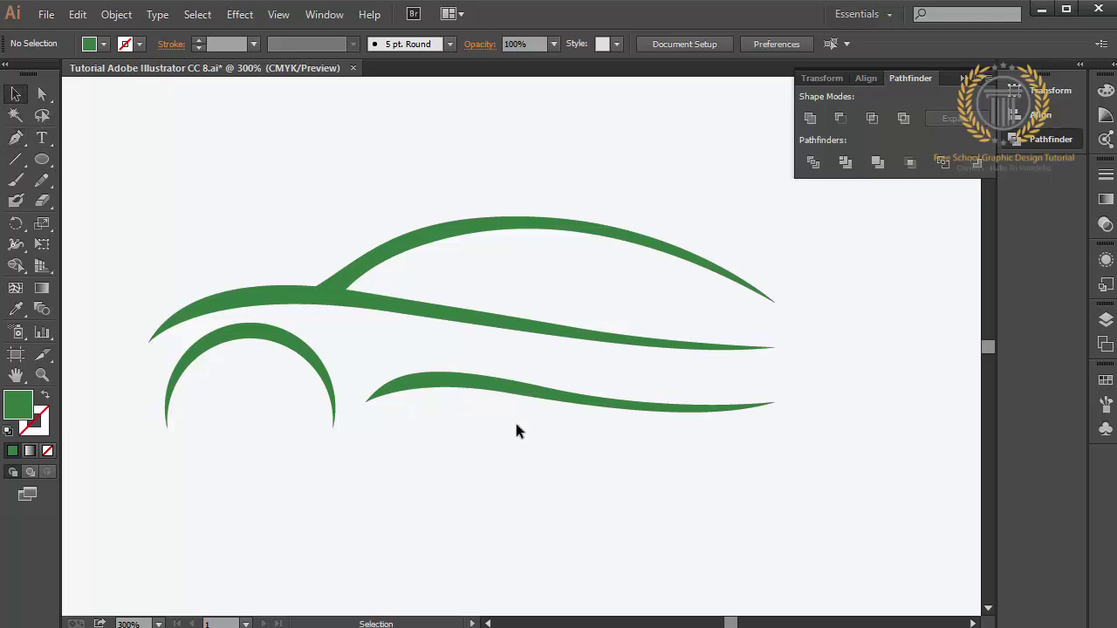
Step: Select the roof-and-body swoosh and the lower swoosh, then Unite them in Pathfinder
{"action": "left_click_drag", "start_coordinate": [205, 194], "coordinate": [617, 507]}
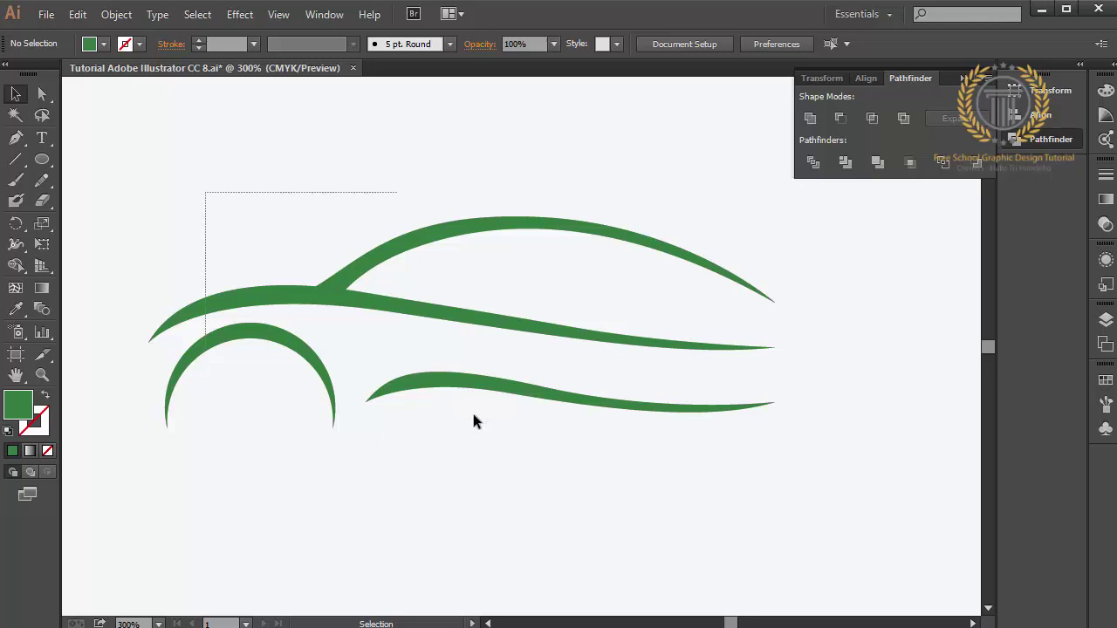
{"action": "right_click", "coordinate": [630, 506]}
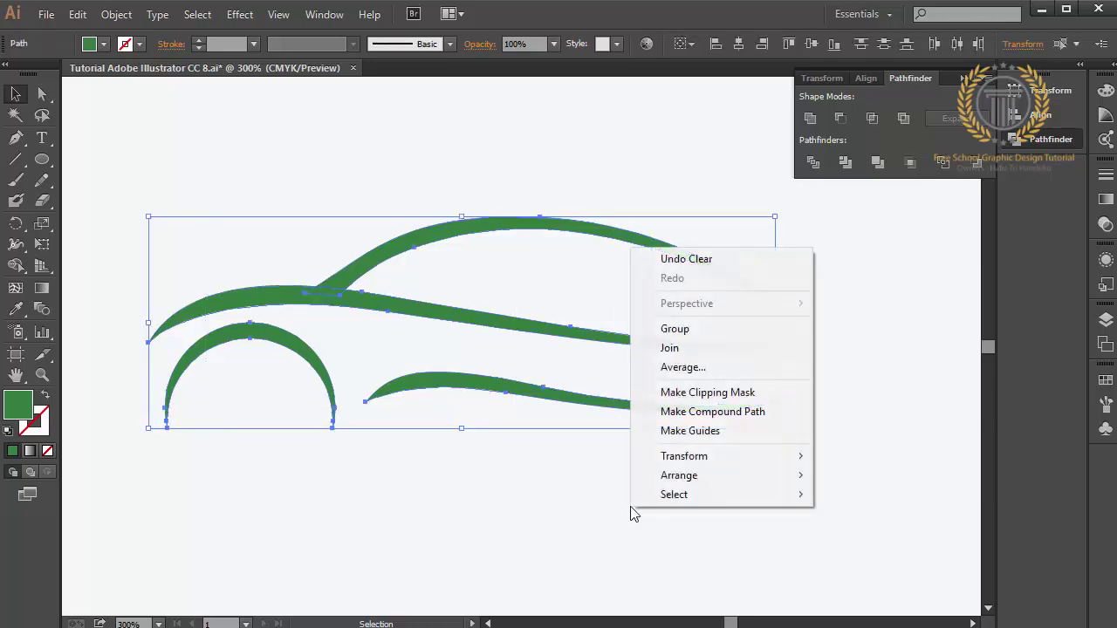
{"action": "left_click", "coordinate": [573, 493]}
{"action": "left_click_drag", "start_coordinate": [500, 203], "coordinate": [406, 325]}
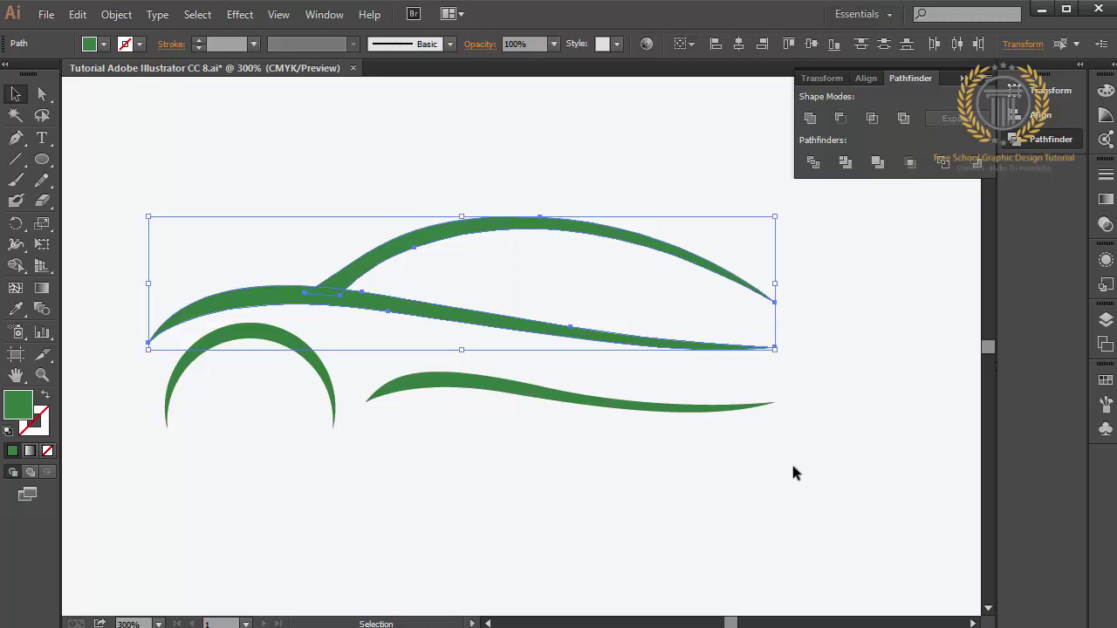
{"action": "left_click_drag", "start_coordinate": [790, 461], "coordinate": [638, 220]}
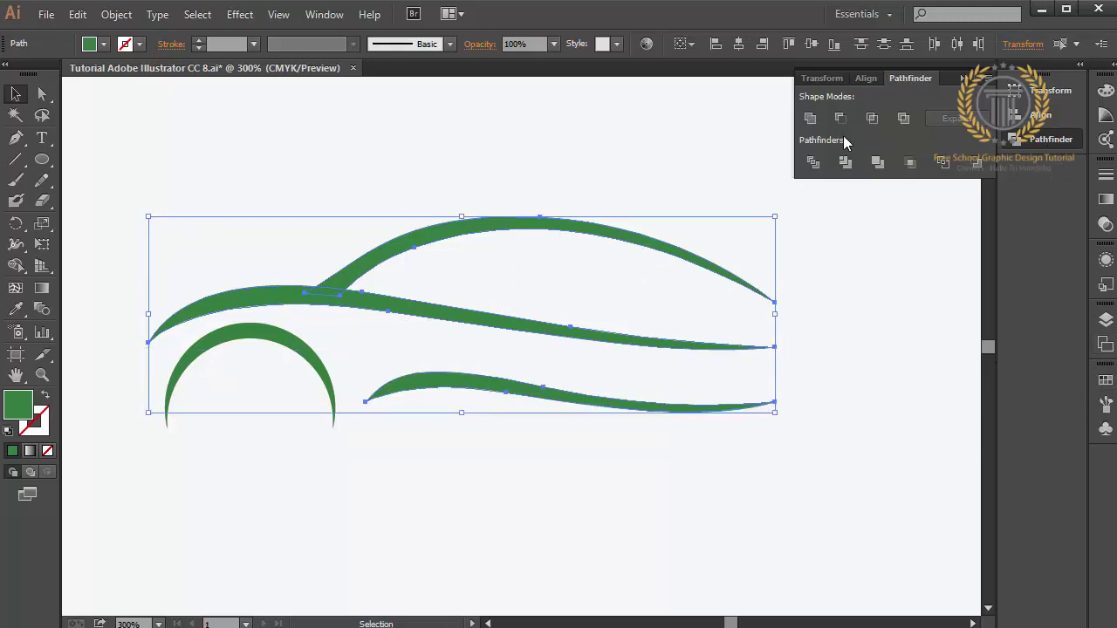
{"action": "left_click", "coordinate": [808, 118]}
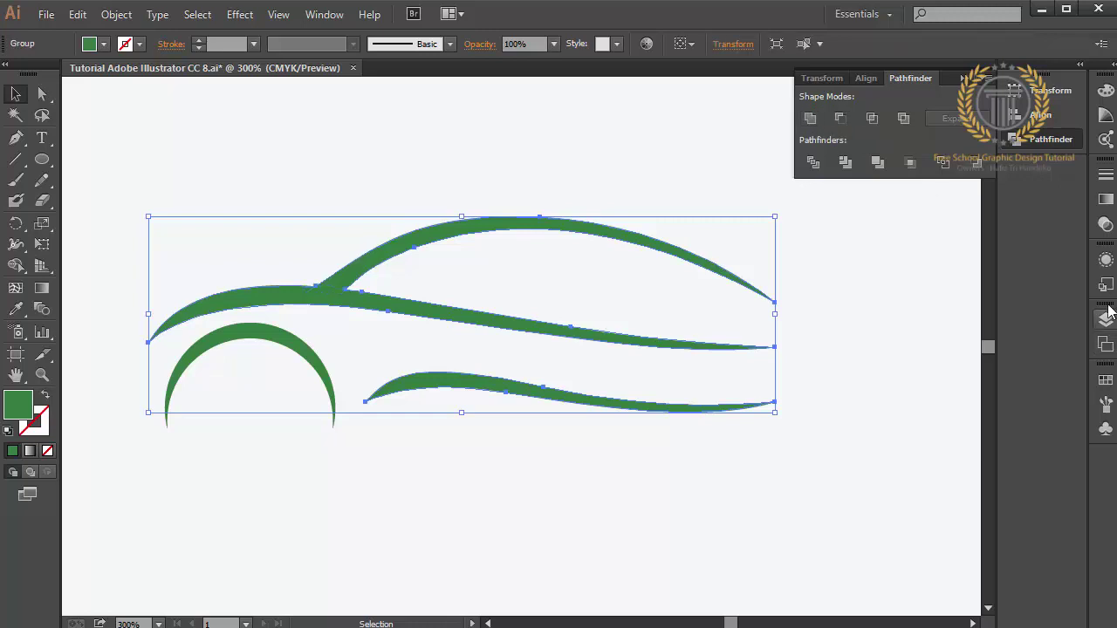
Step: Fill the combined car swooshes with dark crimson from the Swatches panel
{"action": "left_click", "coordinate": [1105, 381]}
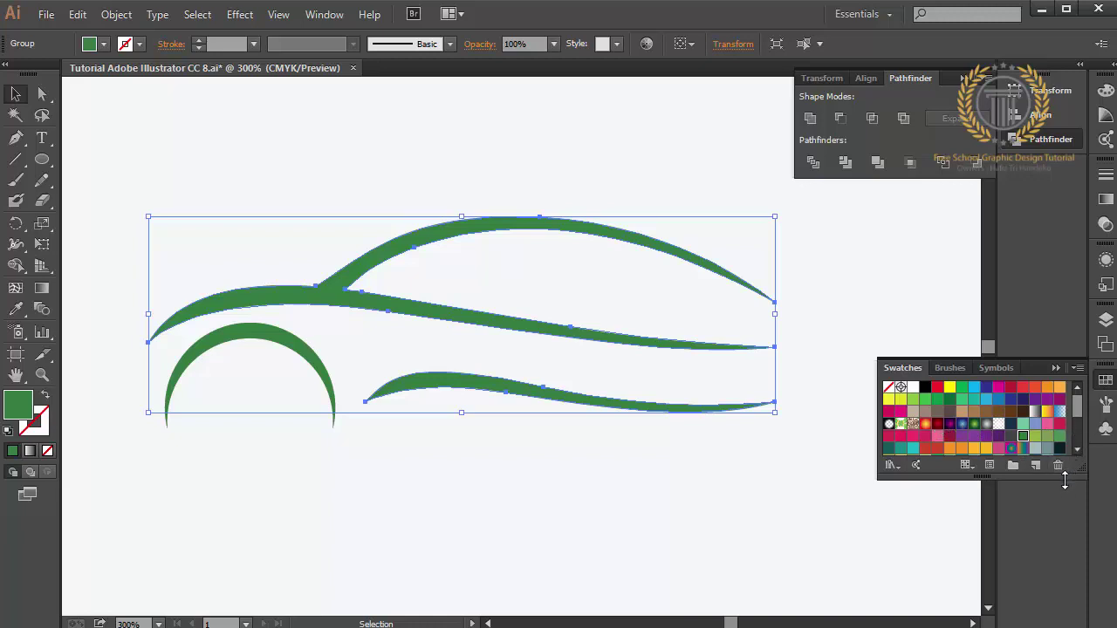
{"action": "left_click_drag", "start_coordinate": [1064, 482], "coordinate": [1066, 563]}
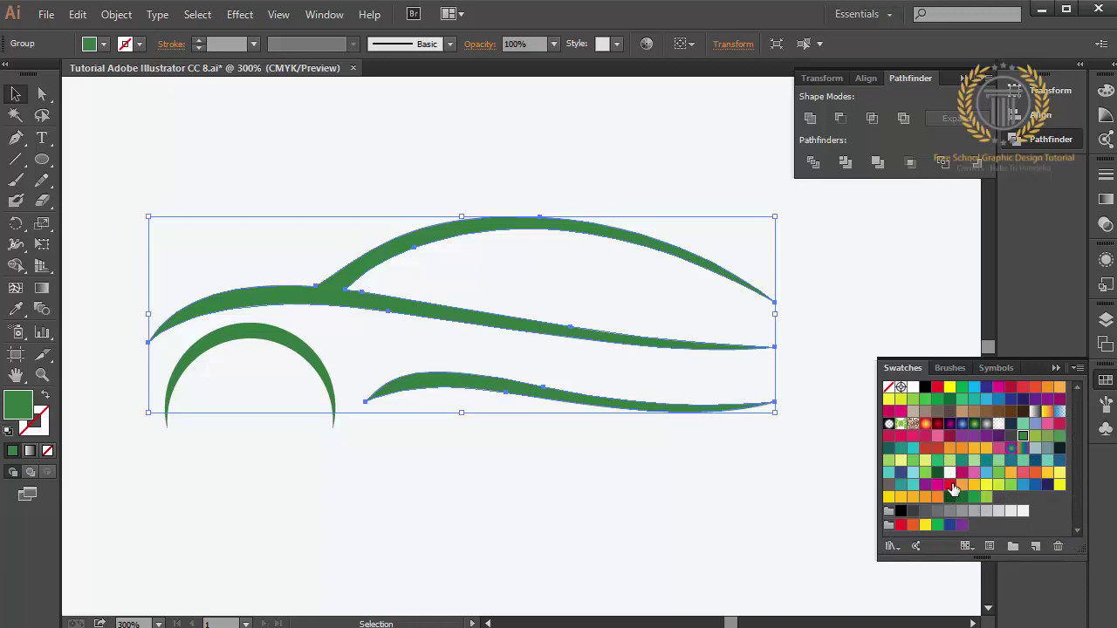
{"action": "left_click", "coordinate": [951, 486]}
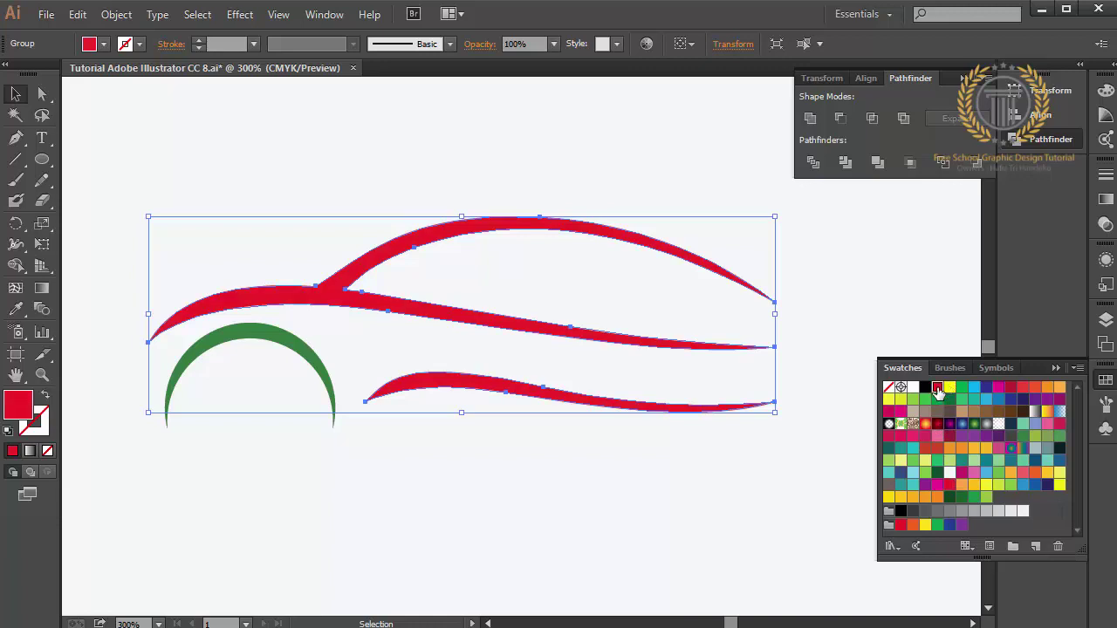
{"action": "left_click", "coordinate": [1010, 389]}
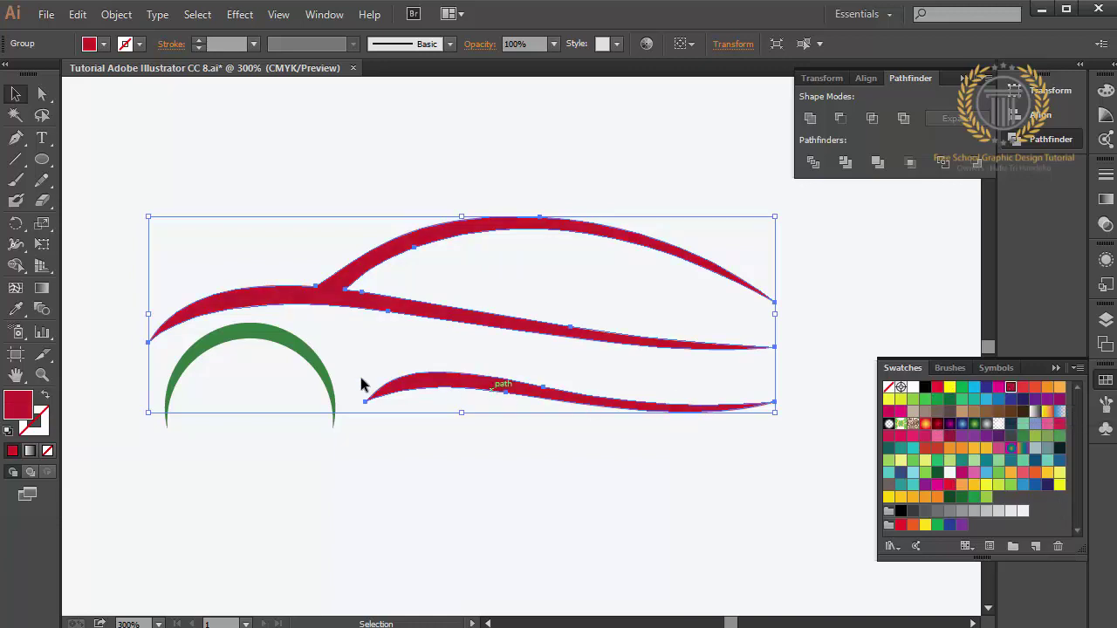
Step: Fill the wheel arch with bright red
{"action": "left_click", "coordinate": [288, 390]}
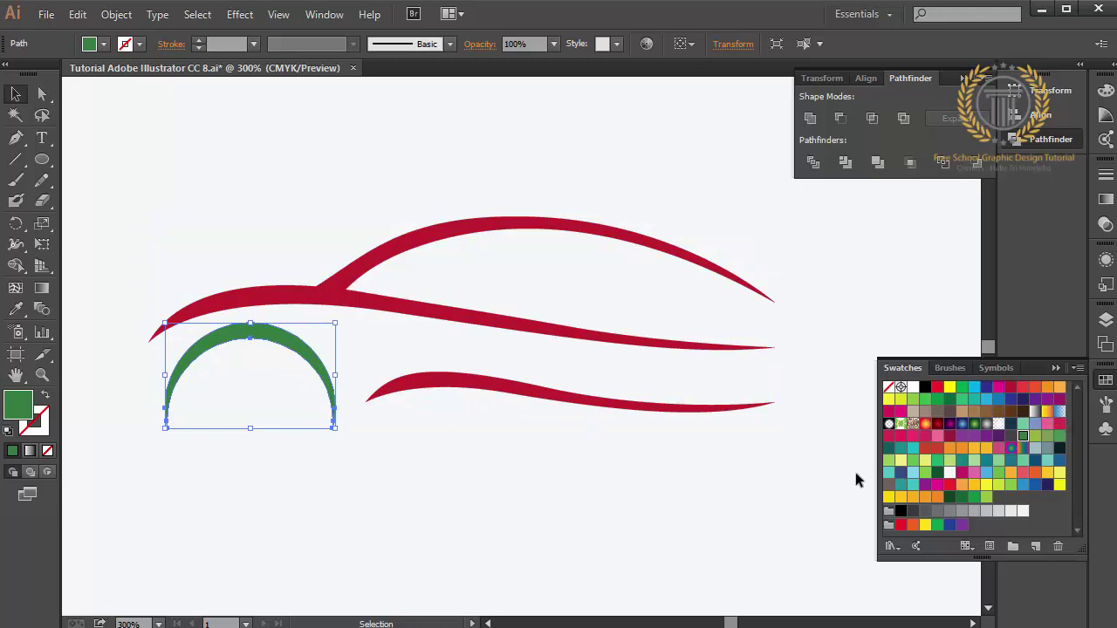
{"action": "left_click", "coordinate": [949, 484]}
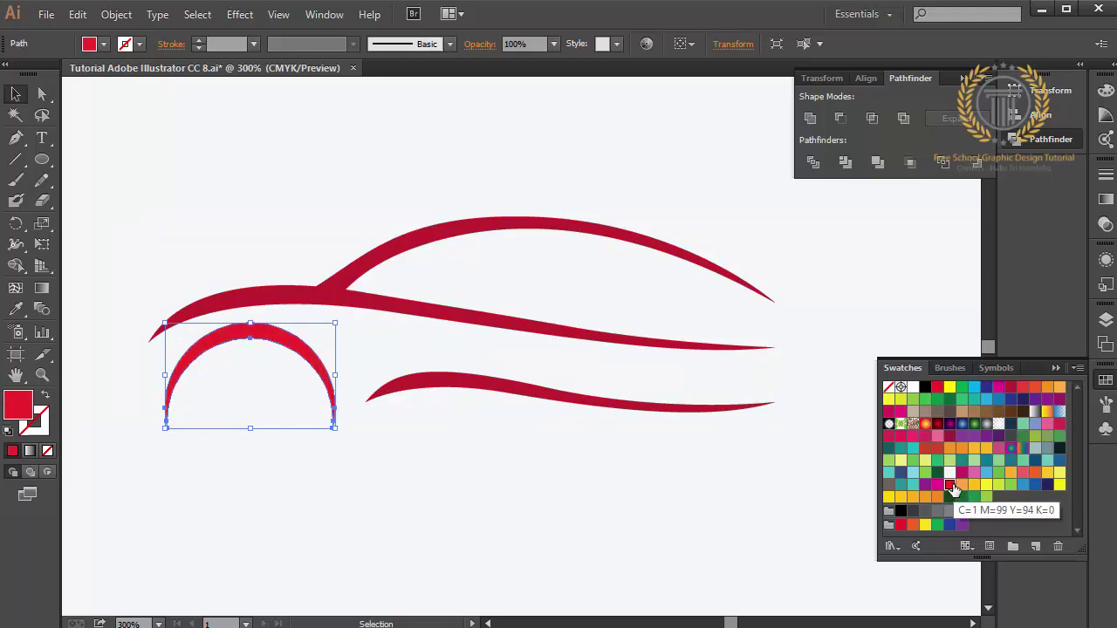
{"action": "left_click", "coordinate": [609, 457]}
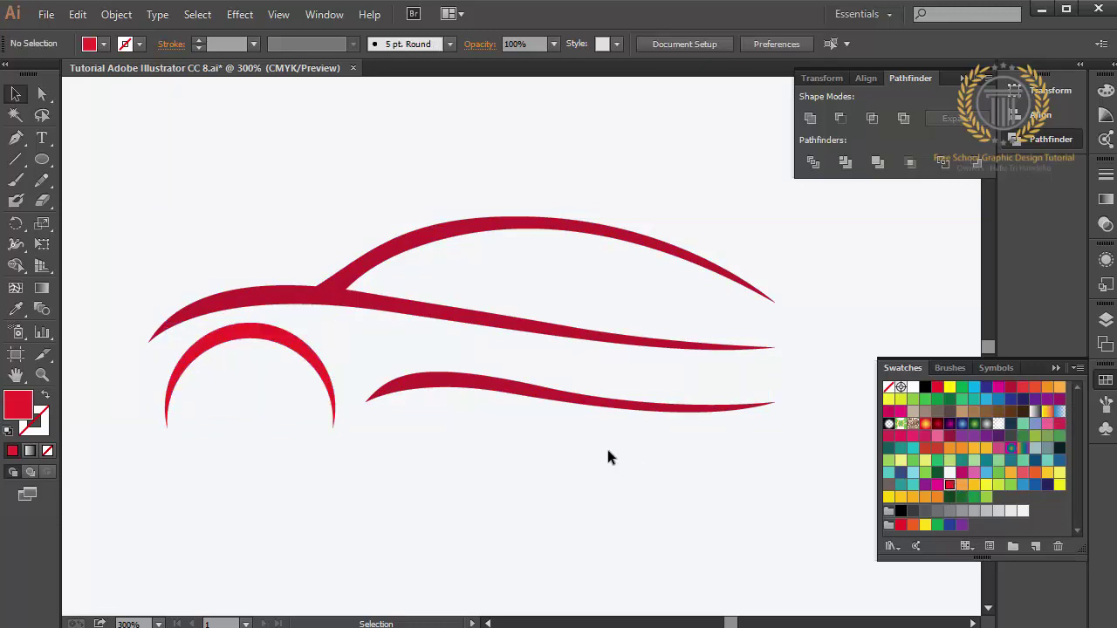
{"action": "left_click", "coordinate": [464, 388]}
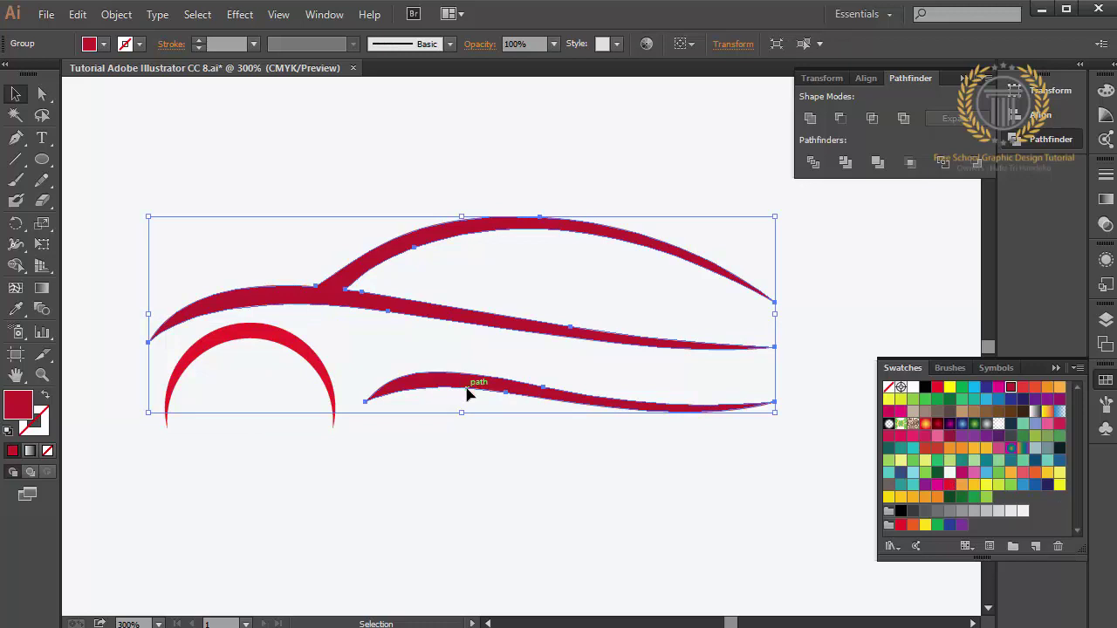
Step: Ungroup the car swooshes and shift the lower swoosh left and down
{"action": "right_click", "coordinate": [476, 391]}
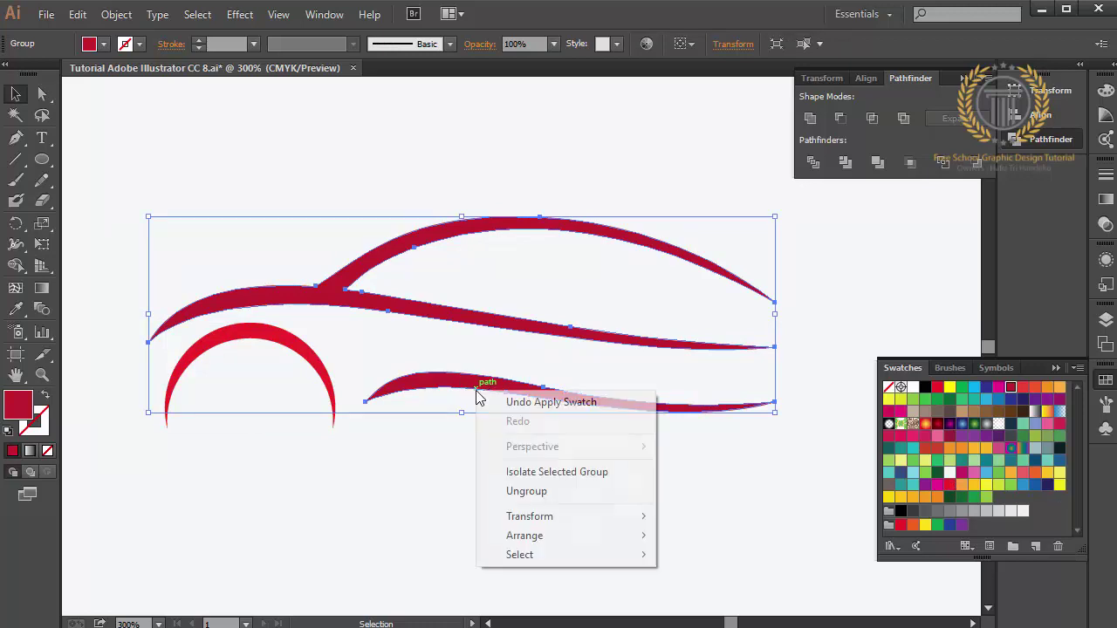
{"action": "left_click", "coordinate": [517, 494]}
{"action": "mouse_move", "coordinate": [515, 494]}
{"action": "left_mouse_down"}
{"action": "mouse_move", "coordinate": [474, 392]}
{"action": "mouse_move", "coordinate": [439, 408]}
{"action": "left_mouse_up"}
{"action": "left_click", "coordinate": [451, 475]}
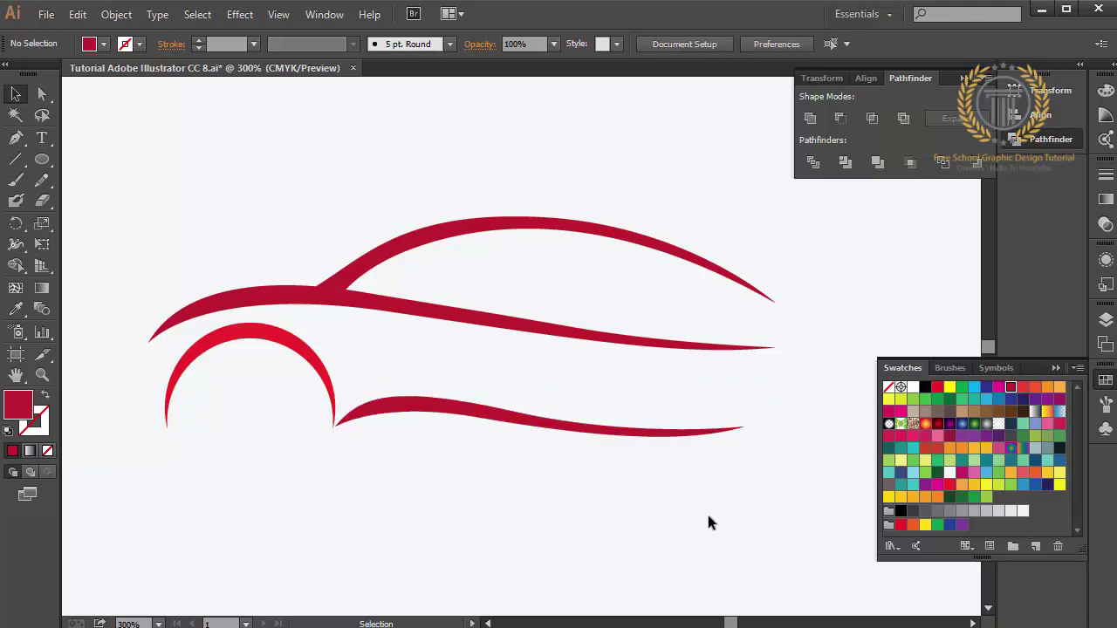
Step: Fill all the swoosh curves crimson and group them together
{"action": "mouse_move", "coordinate": [708, 522]}
{"action": "left_mouse_down"}
{"action": "mouse_move", "coordinate": [574, 411]}
{"action": "mouse_move", "coordinate": [402, 168]}
{"action": "left_mouse_up"}
{"action": "right_click", "coordinate": [394, 171]}
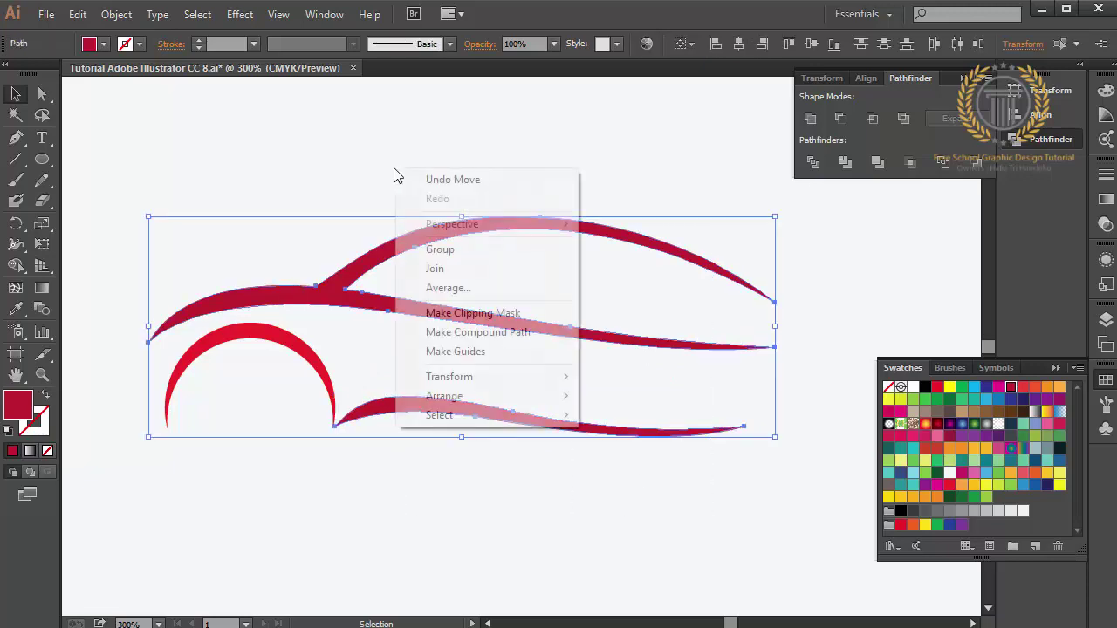
{"action": "left_click", "coordinate": [219, 175]}
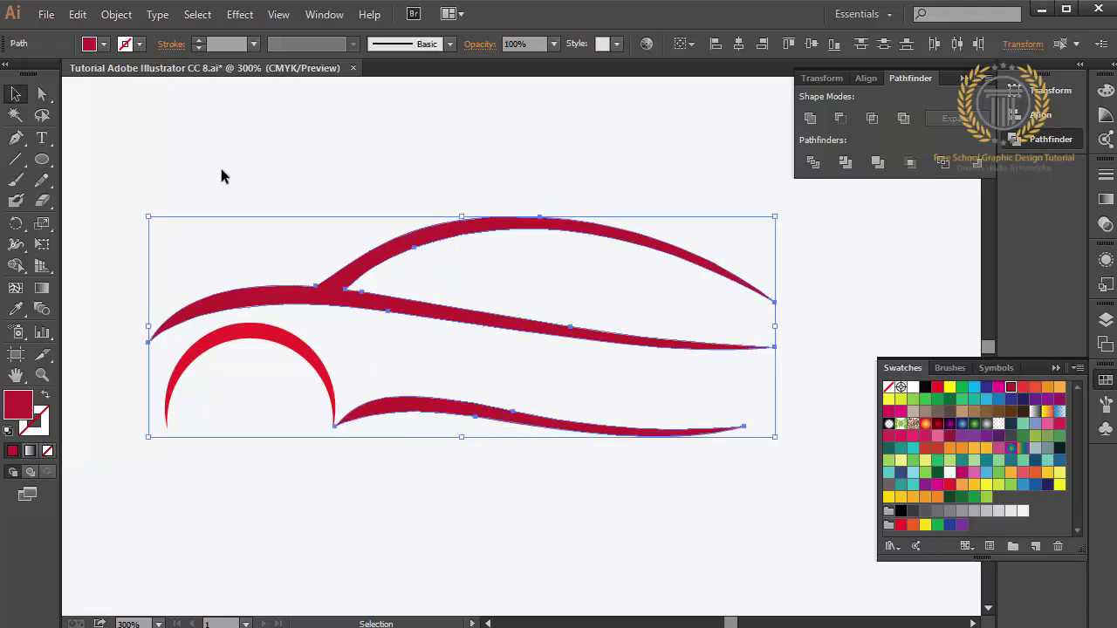
{"action": "left_click", "coordinate": [1009, 386]}
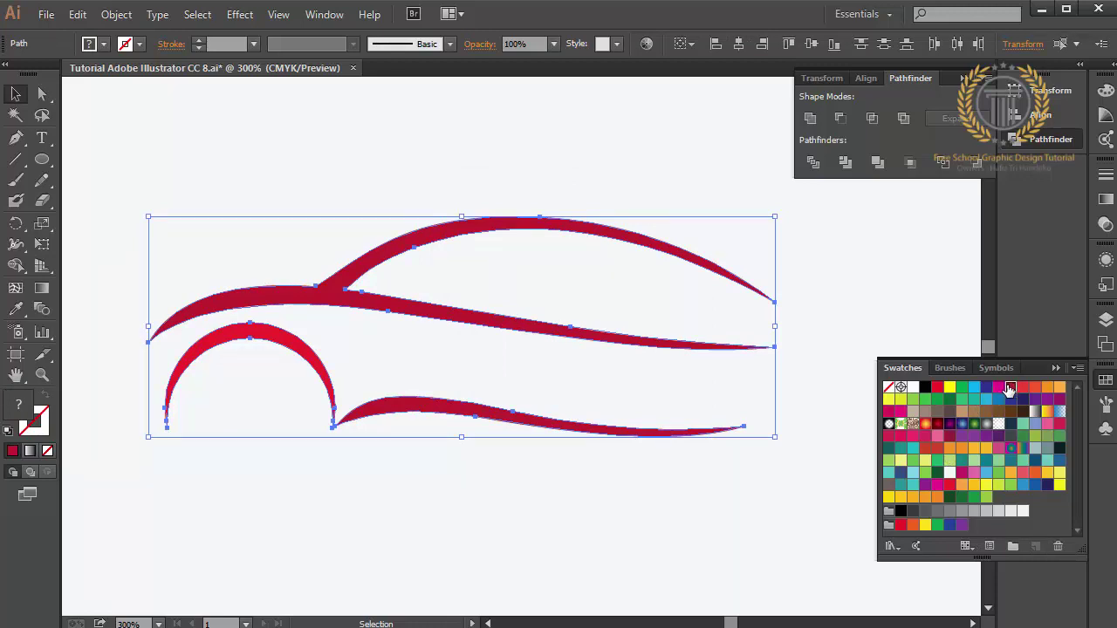
{"action": "right_click", "coordinate": [745, 494]}
{"action": "left_click", "coordinate": [812, 318]}
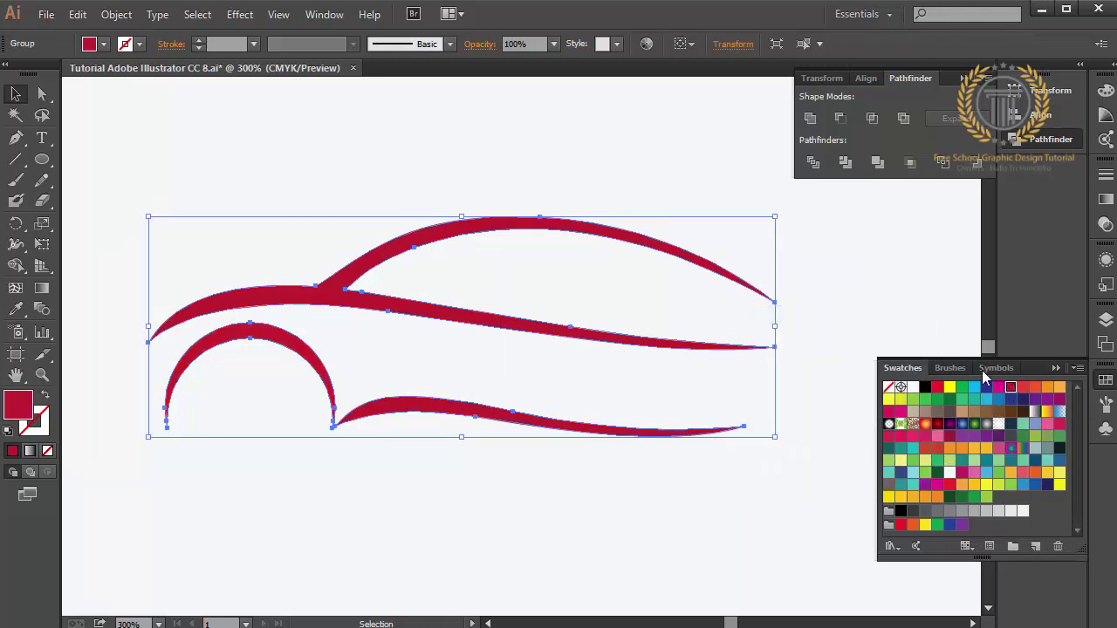
{"action": "left_click", "coordinate": [1057, 368]}
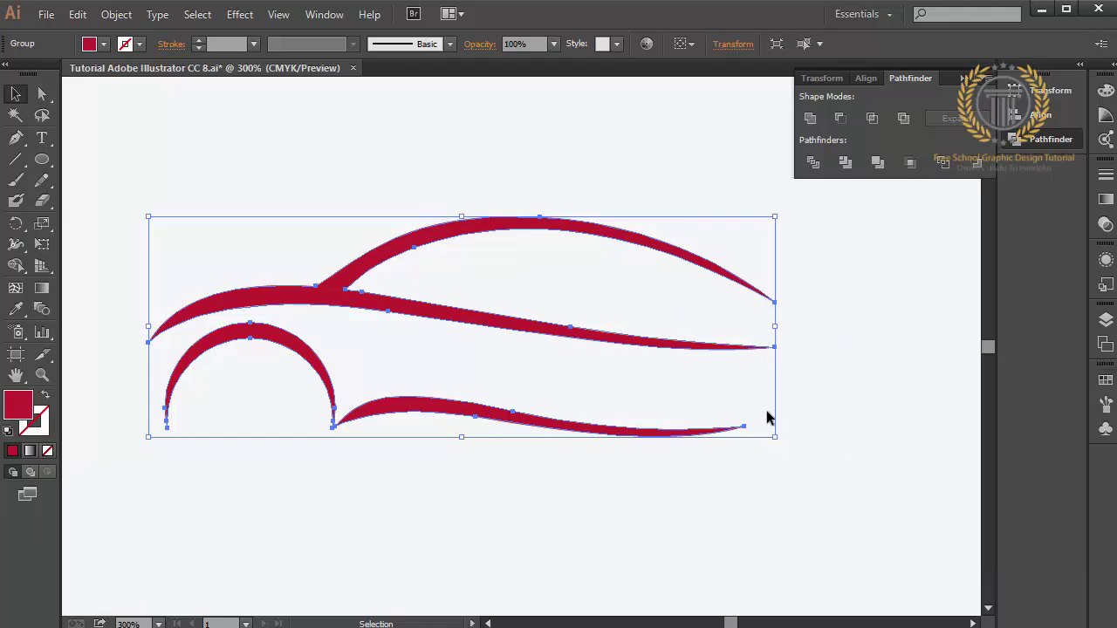
{"action": "left_click", "coordinate": [804, 465]}
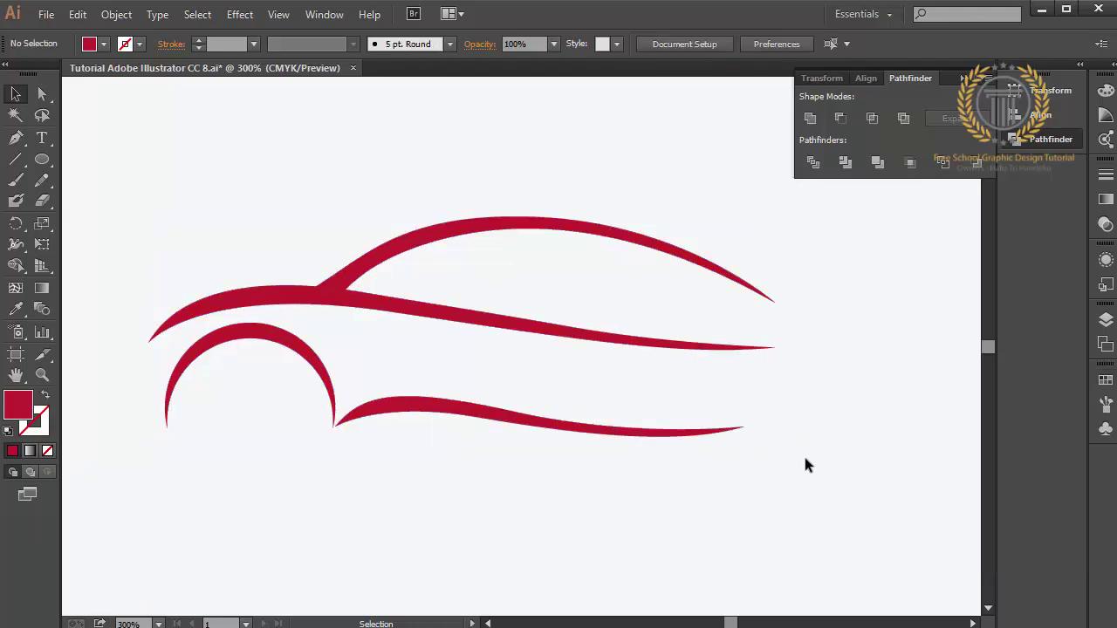
Step: Move the grouped car outline up and to the right
{"action": "left_click", "coordinate": [988, 608]}
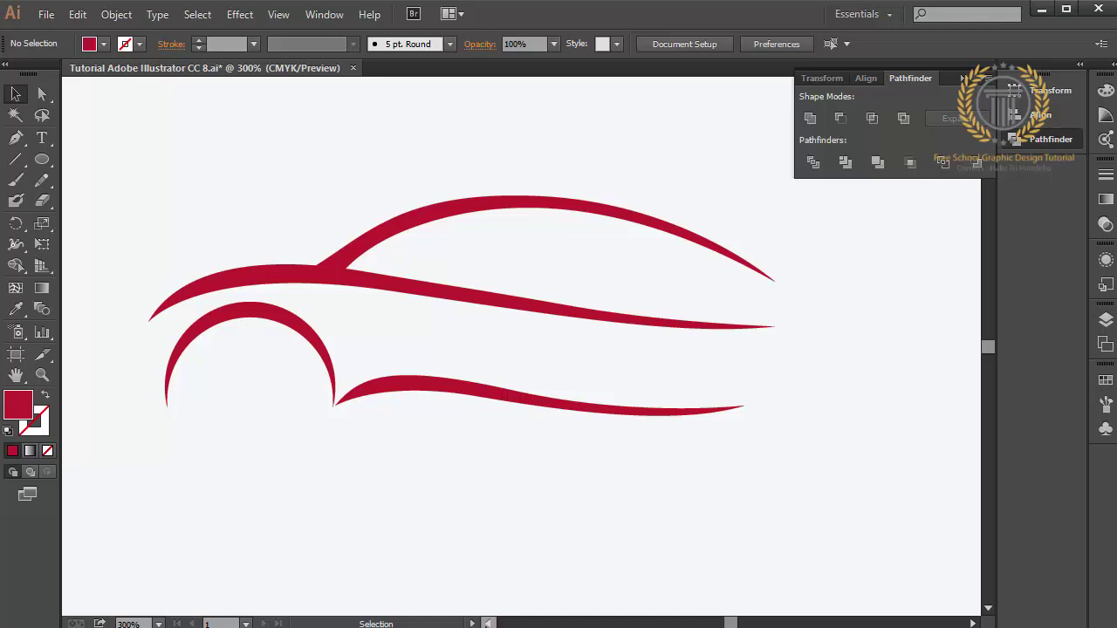
{"action": "left_click", "coordinate": [487, 623]}
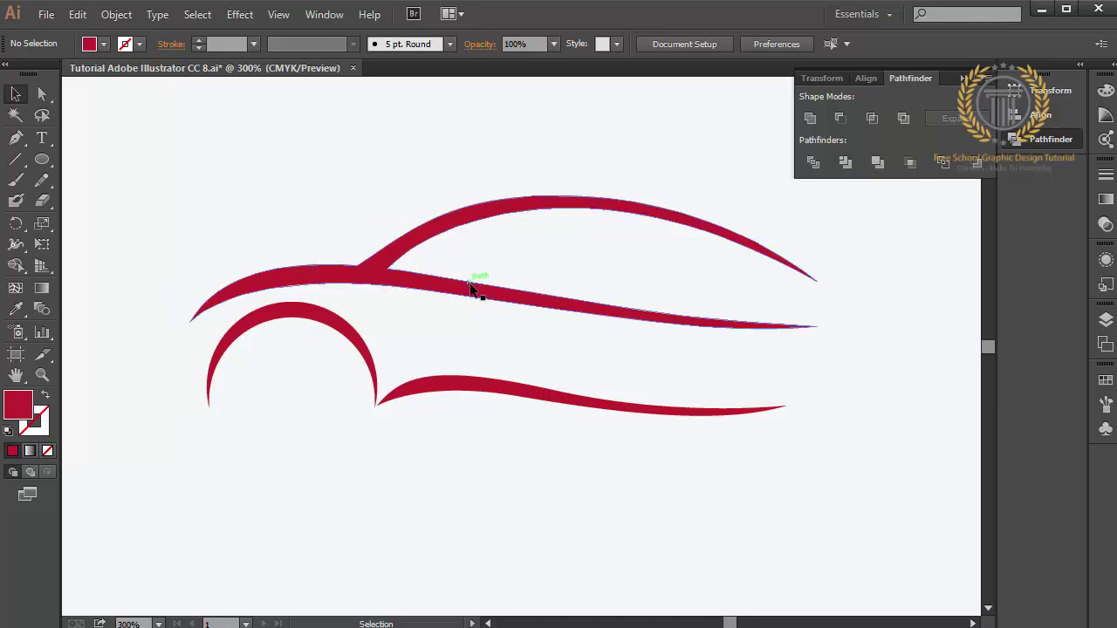
{"action": "mouse_move", "coordinate": [489, 381]}
{"action": "left_mouse_down"}
{"action": "mouse_move", "coordinate": [513, 362]}
{"action": "mouse_move", "coordinate": [498, 351]}
{"action": "left_mouse_up"}
{"action": "left_click", "coordinate": [437, 440]}
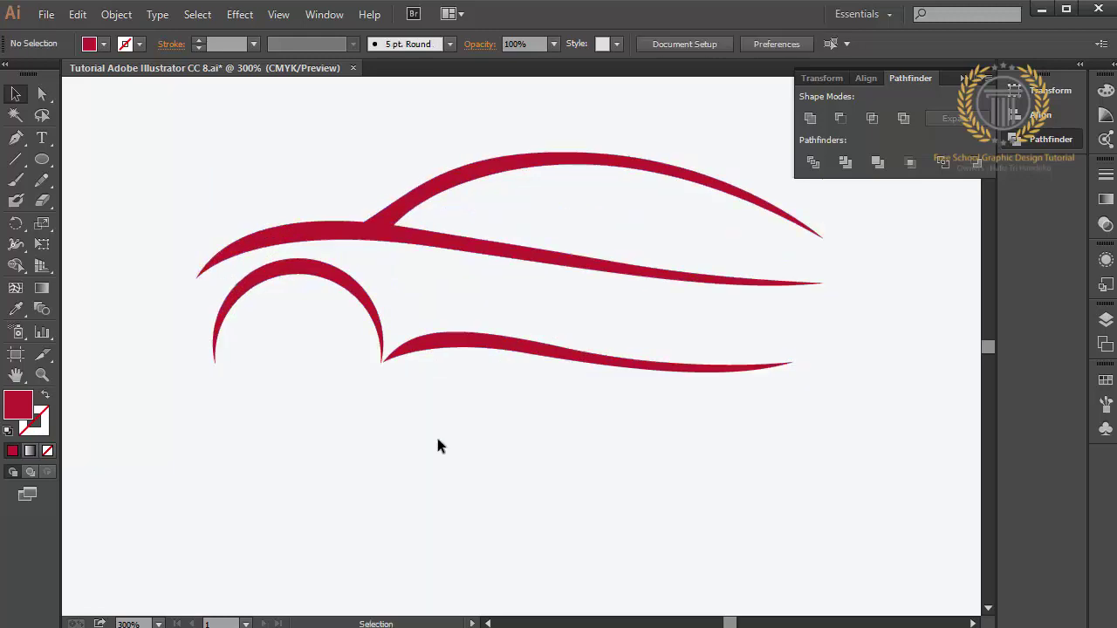
{"action": "left_click", "coordinate": [42, 160]}
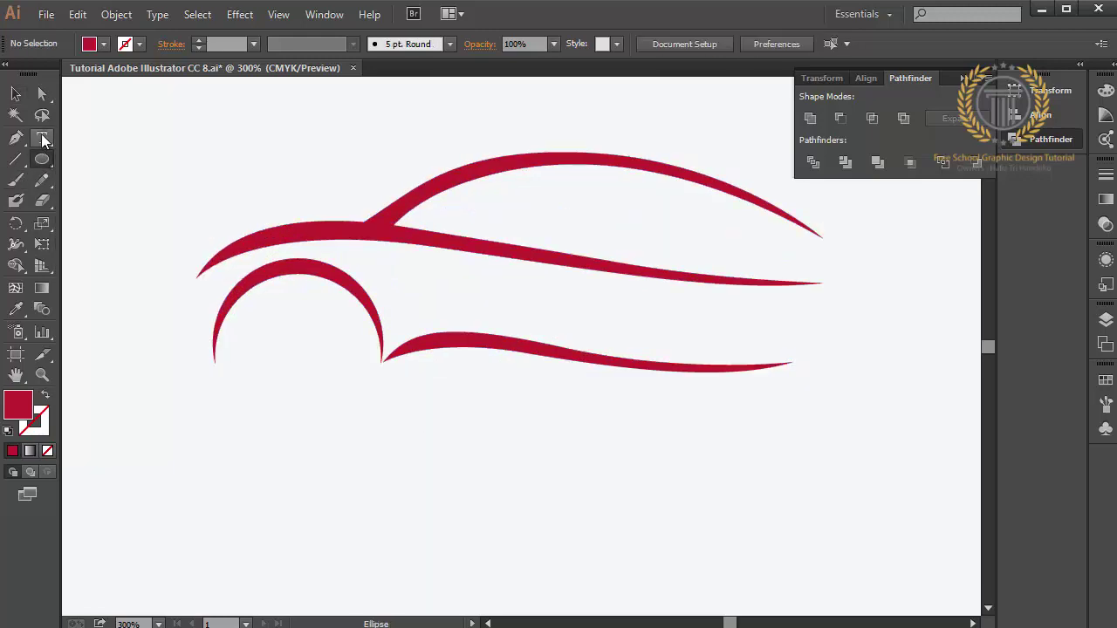
Step: Type a capital 'A' below the wheel arch and scale it up large
{"action": "left_click", "coordinate": [41, 139]}
{"action": "left_click", "coordinate": [273, 463]}
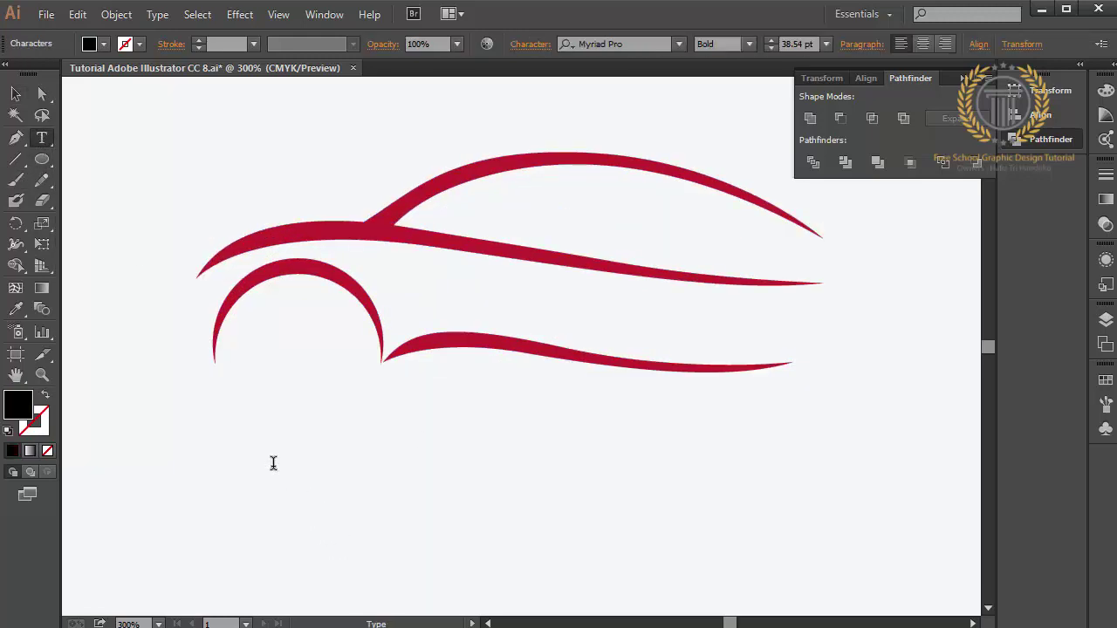
{"action": "type", "text": "A"}
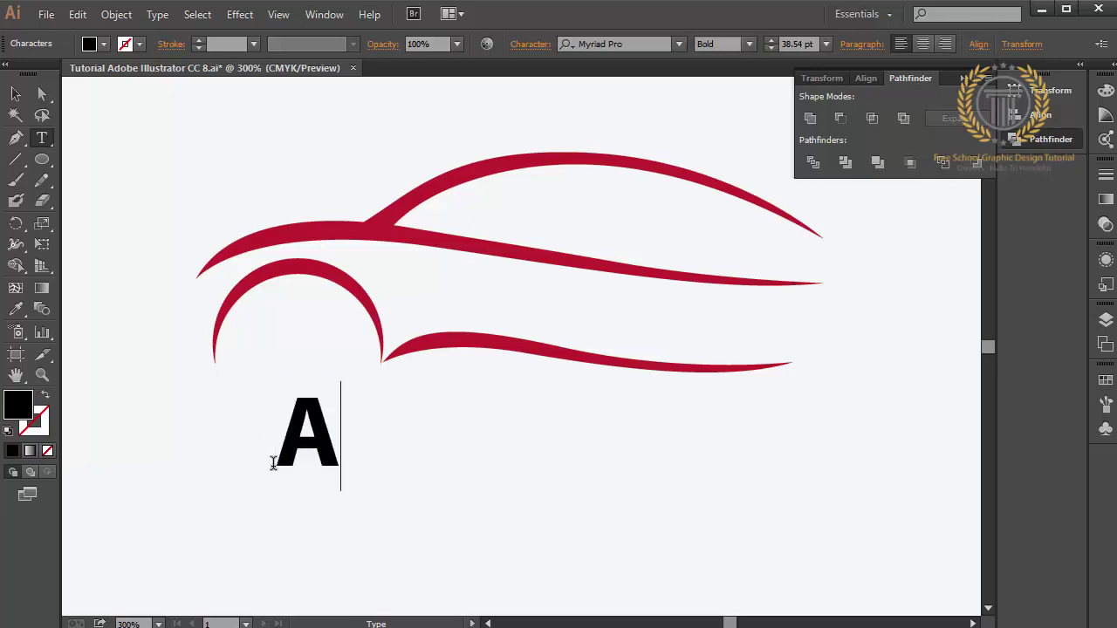
{"action": "key", "text": "Escape"}
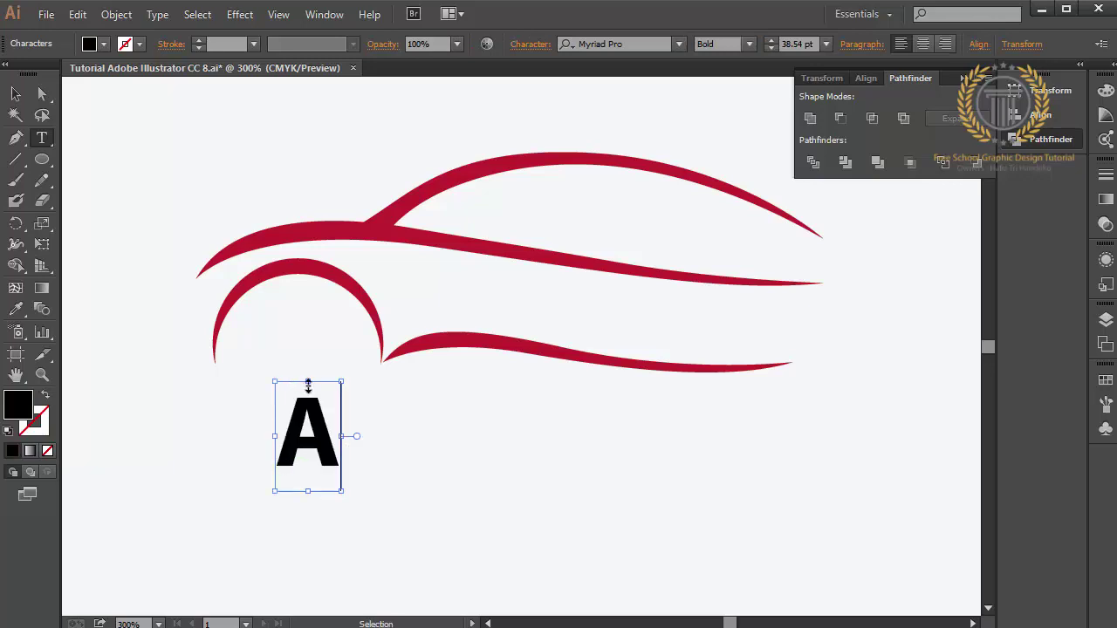
{"action": "left_click_drag", "start_coordinate": [308, 382], "coordinate": [312, 289]}
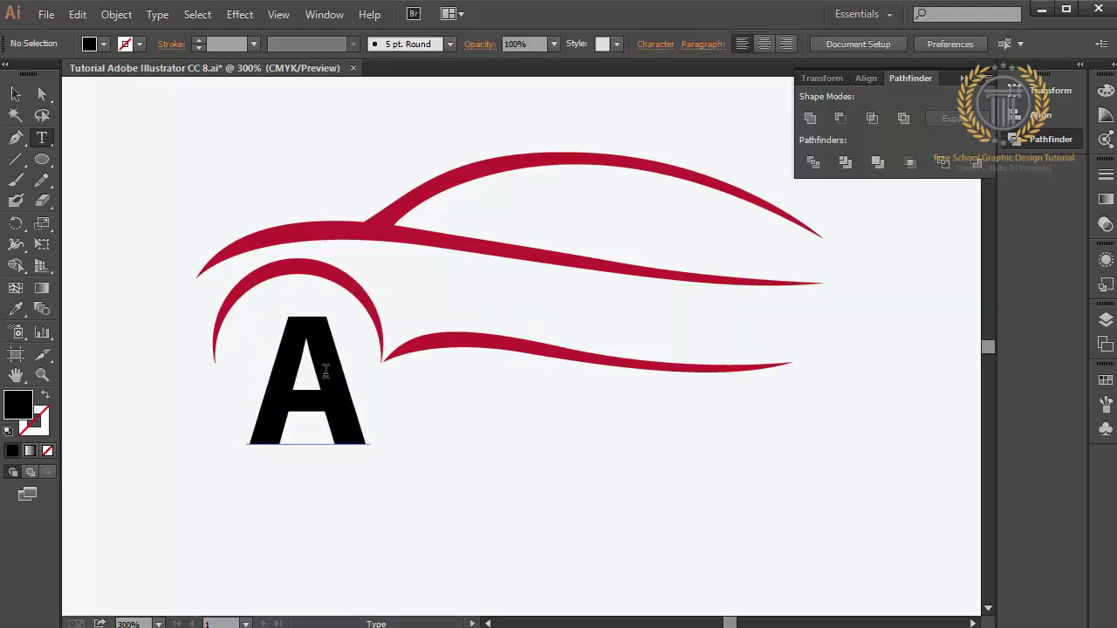
Step: Type 'utoSport' right after the A and set those letters to 18 pt
{"action": "left_click", "coordinate": [384, 411]}
{"action": "key", "text": "Escape"}
{"action": "left_click", "coordinate": [327, 381]}
{"action": "type", "text": "ut"}
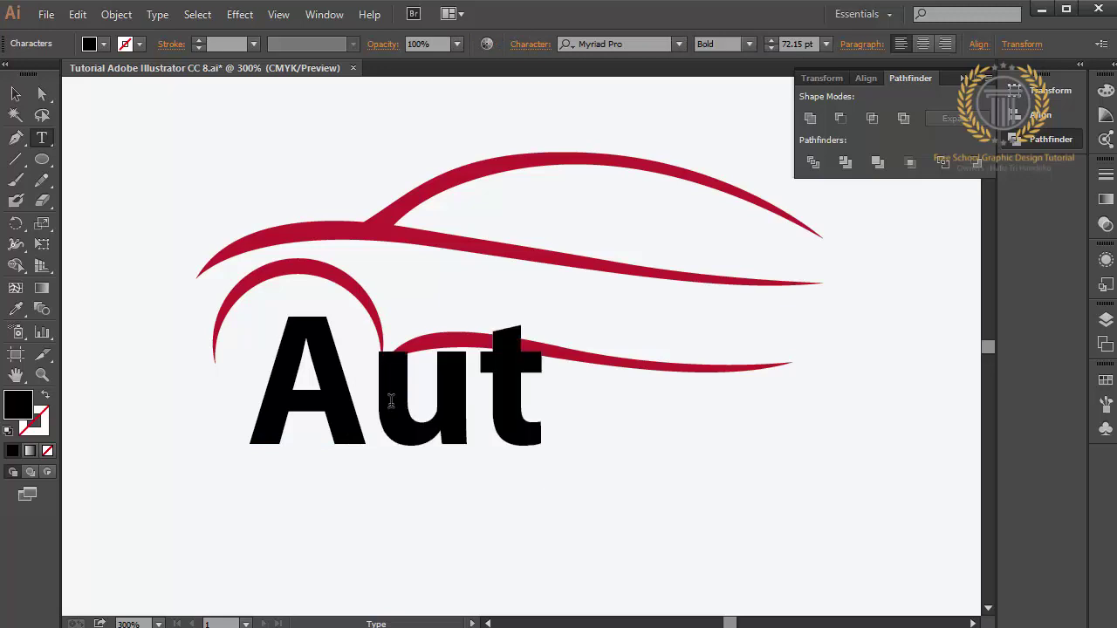
{"action": "type", "text": "o"}
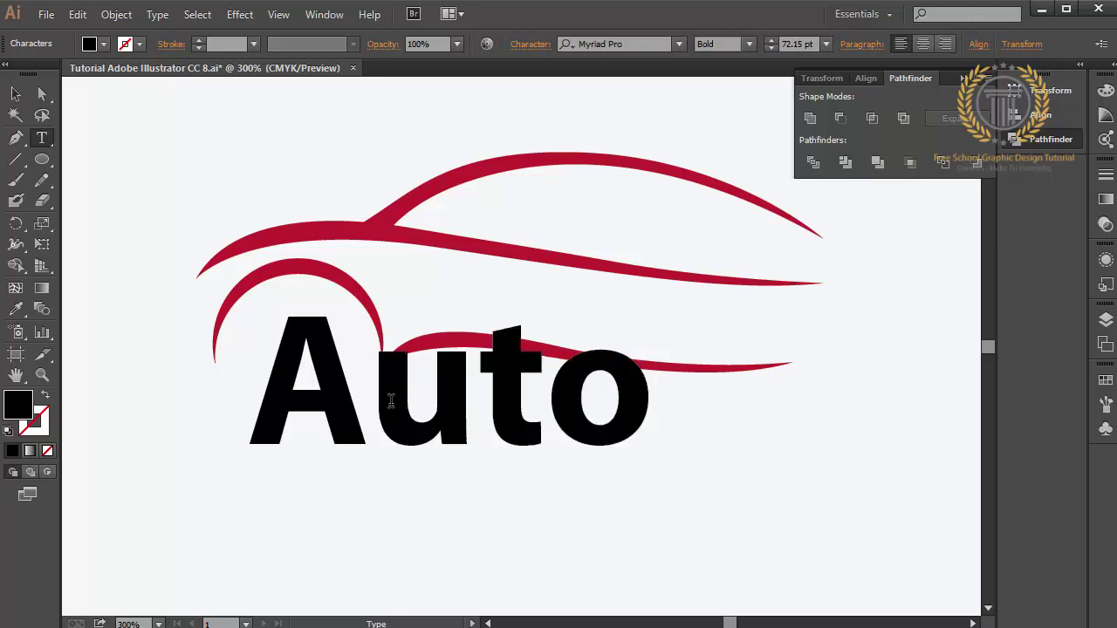
{"action": "type", "text": "Sport"}
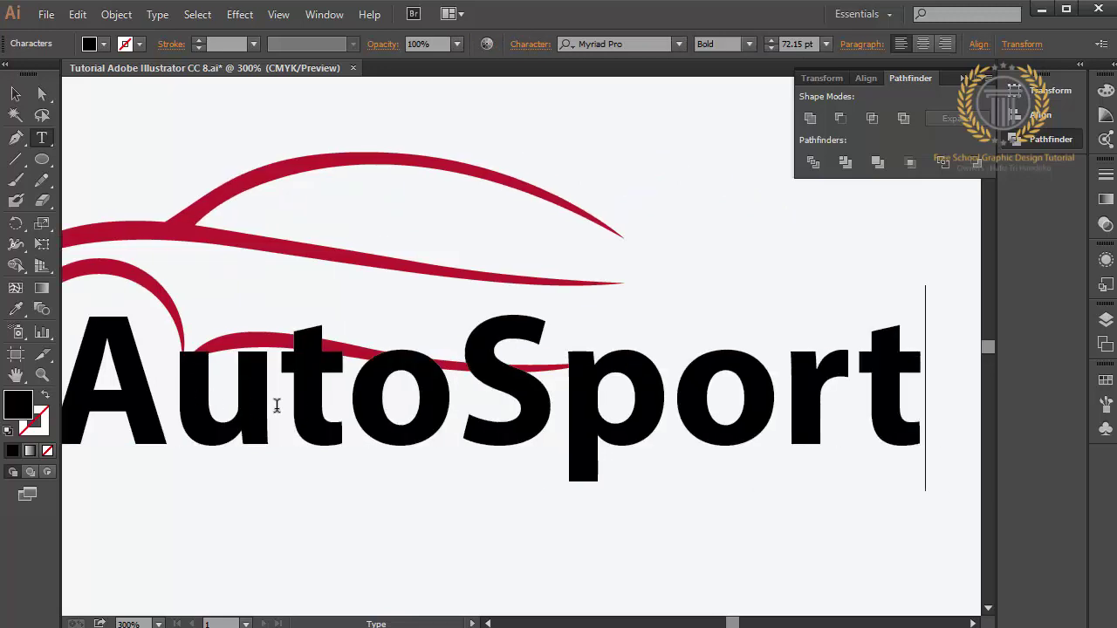
{"action": "left_click_drag", "start_coordinate": [170, 386], "coordinate": [954, 406]}
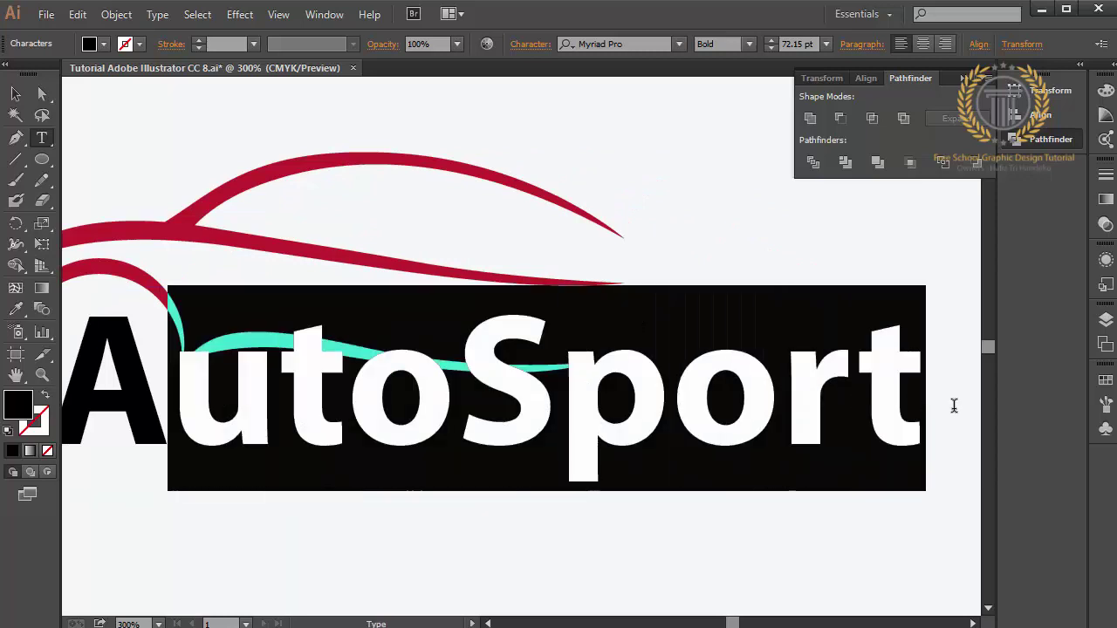
{"action": "left_click", "coordinate": [827, 44]}
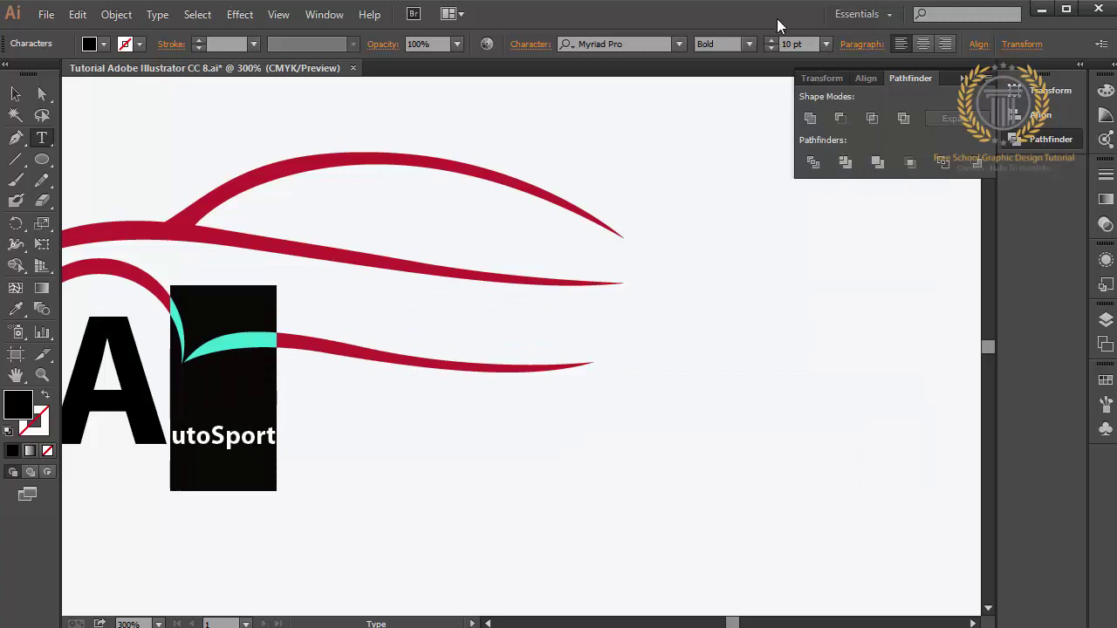
{"action": "left_click", "coordinate": [828, 45]}
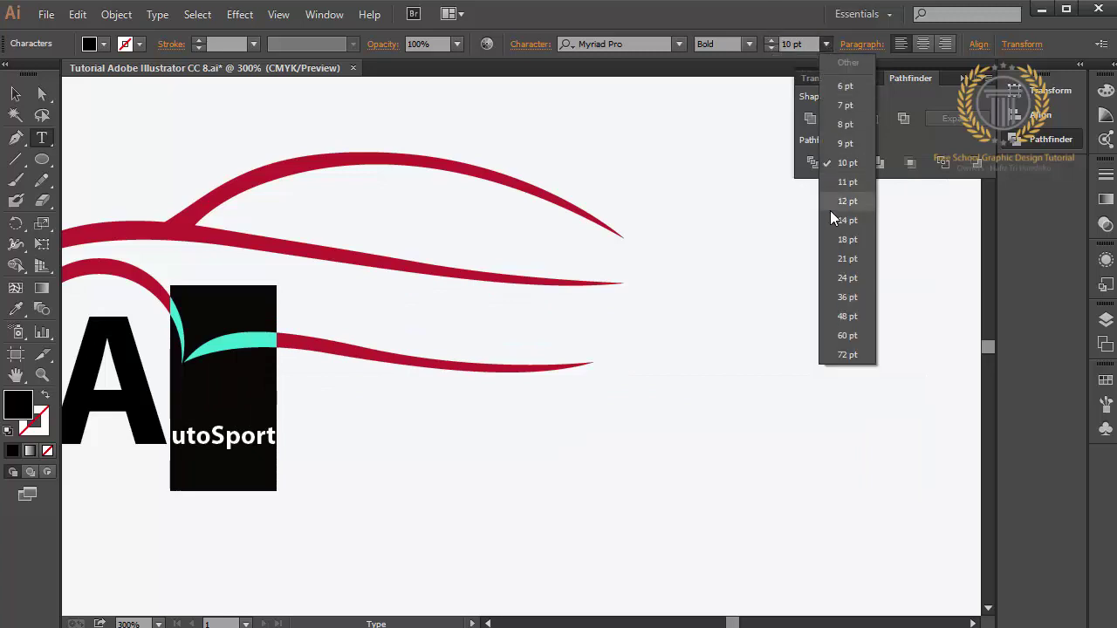
{"action": "left_click", "coordinate": [838, 240]}
Step: Resize the 'utoSport' letters to 36 pt
{"action": "key", "text": "ctrl+a"}
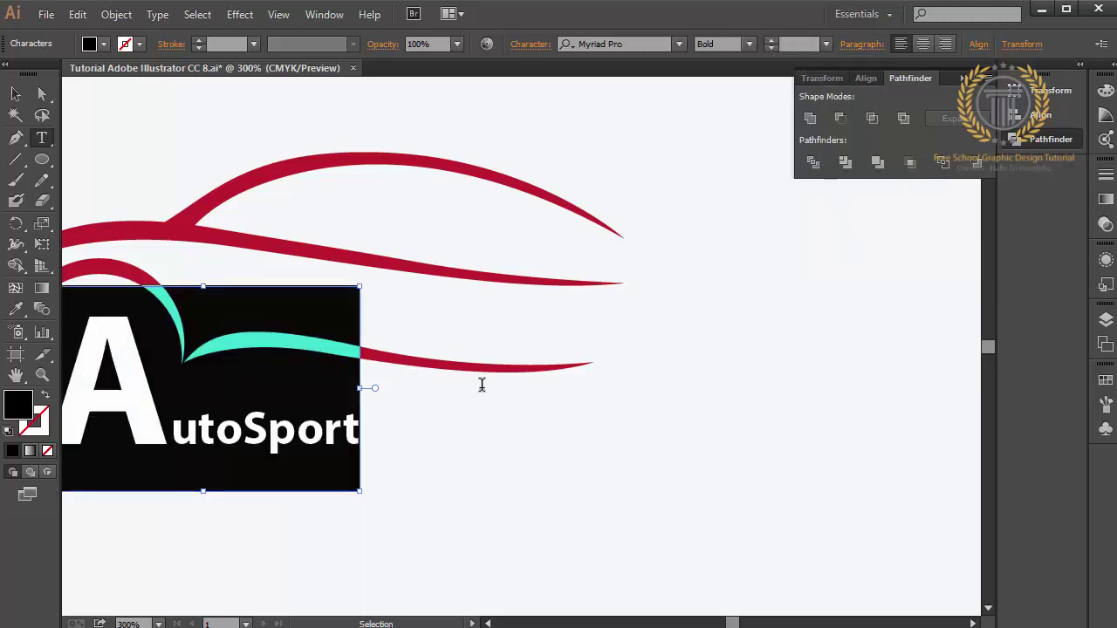
{"action": "left_click_drag", "start_coordinate": [171, 429], "coordinate": [442, 434]}
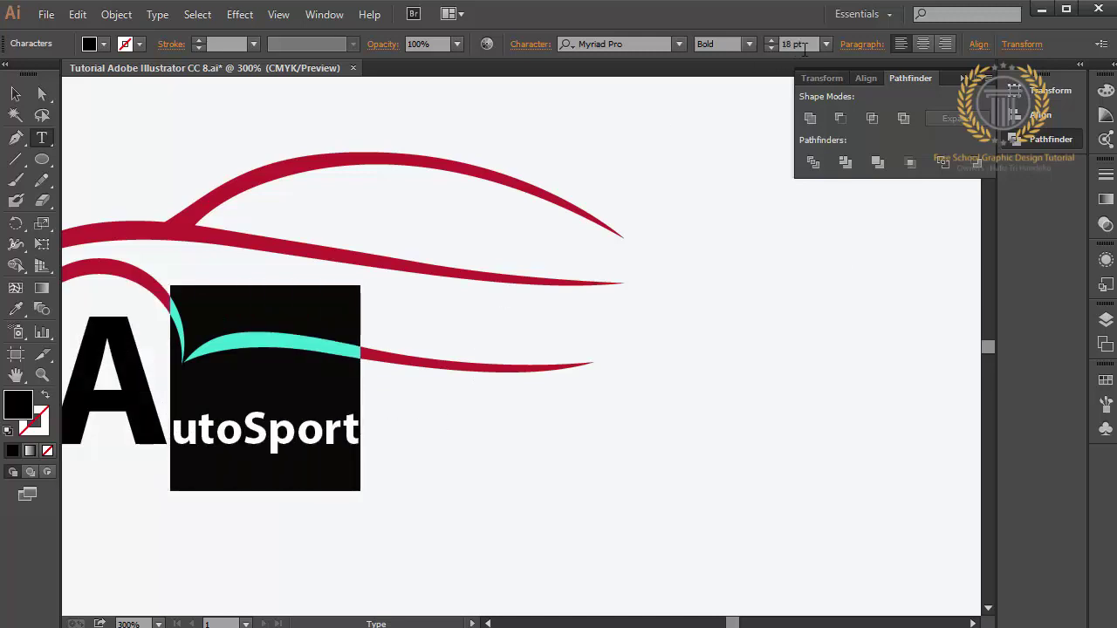
{"action": "left_click", "coordinate": [825, 46]}
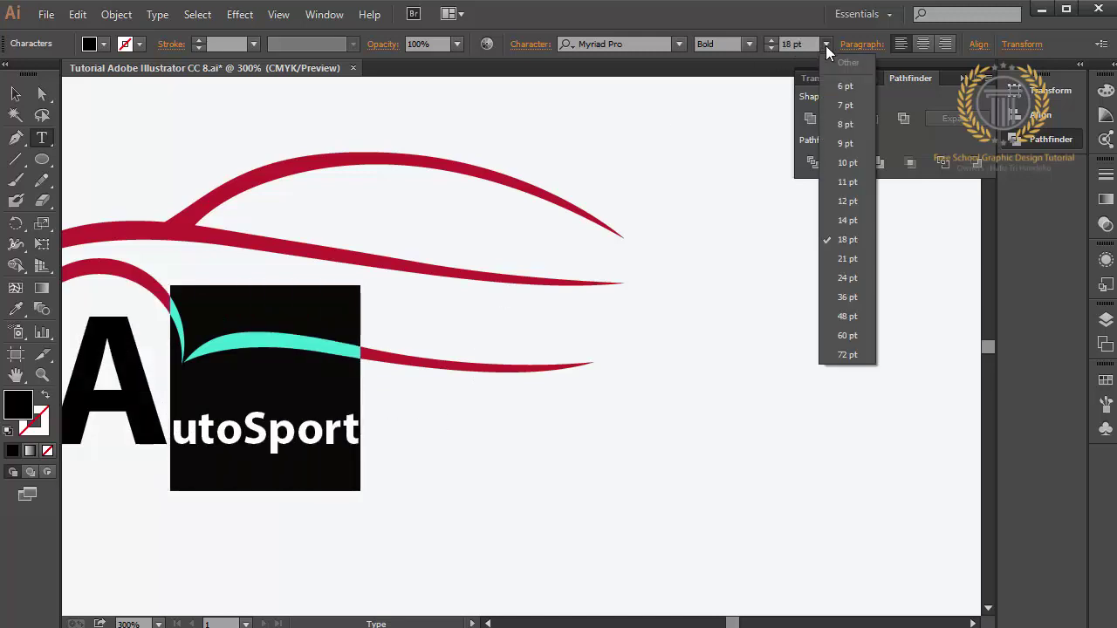
{"action": "left_click", "coordinate": [845, 297]}
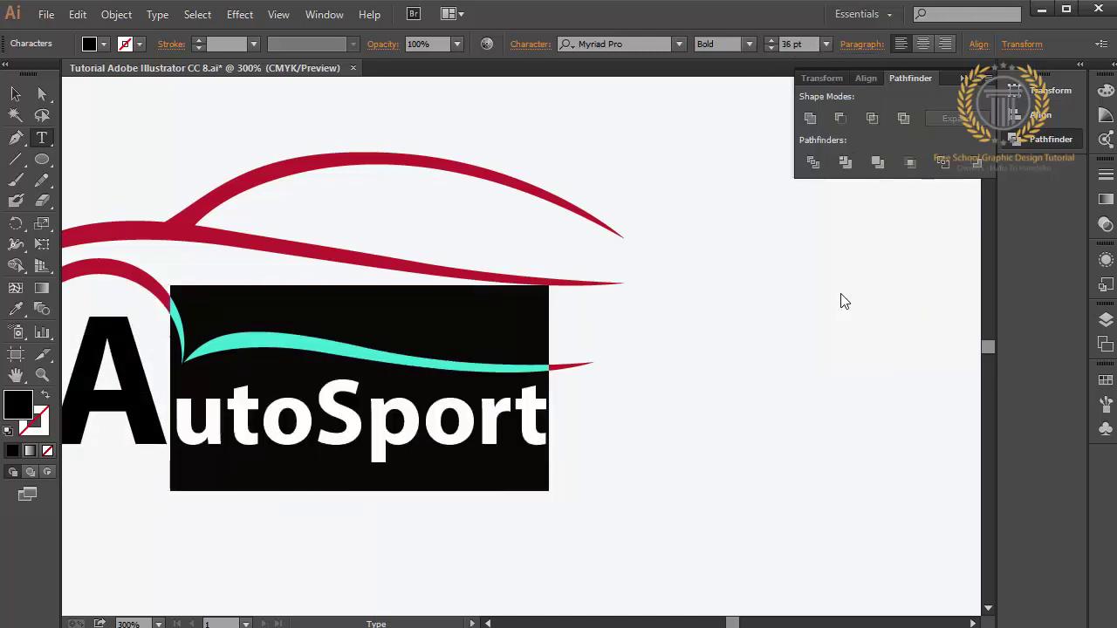
{"action": "left_click", "coordinate": [15, 93]}
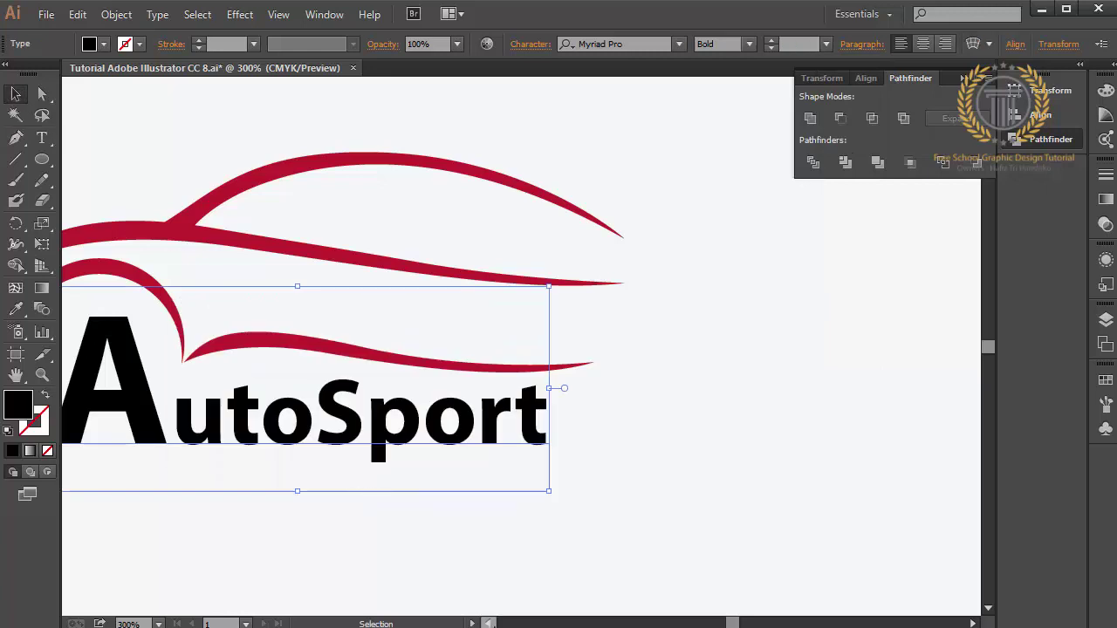
{"action": "scroll", "coordinate": [362, 392], "scroll_direction": "left", "scroll_amount": 4}
{"action": "scroll", "coordinate": [458, 480], "scroll_direction": "left", "scroll_amount": 1}
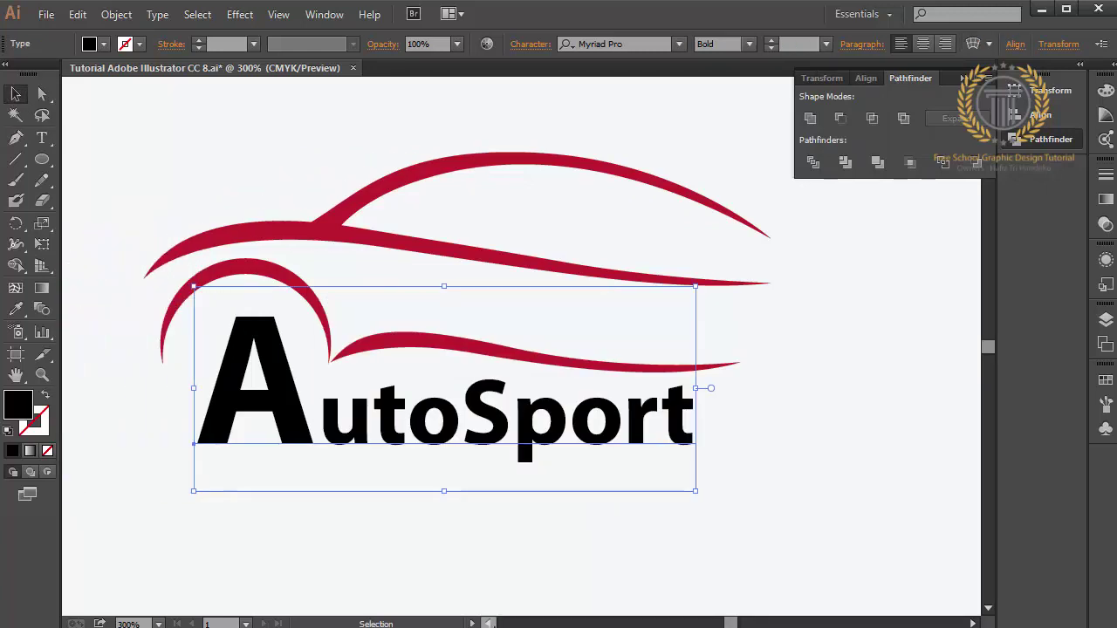
{"action": "scroll", "coordinate": [458, 480], "scroll_direction": "left", "scroll_amount": 1}
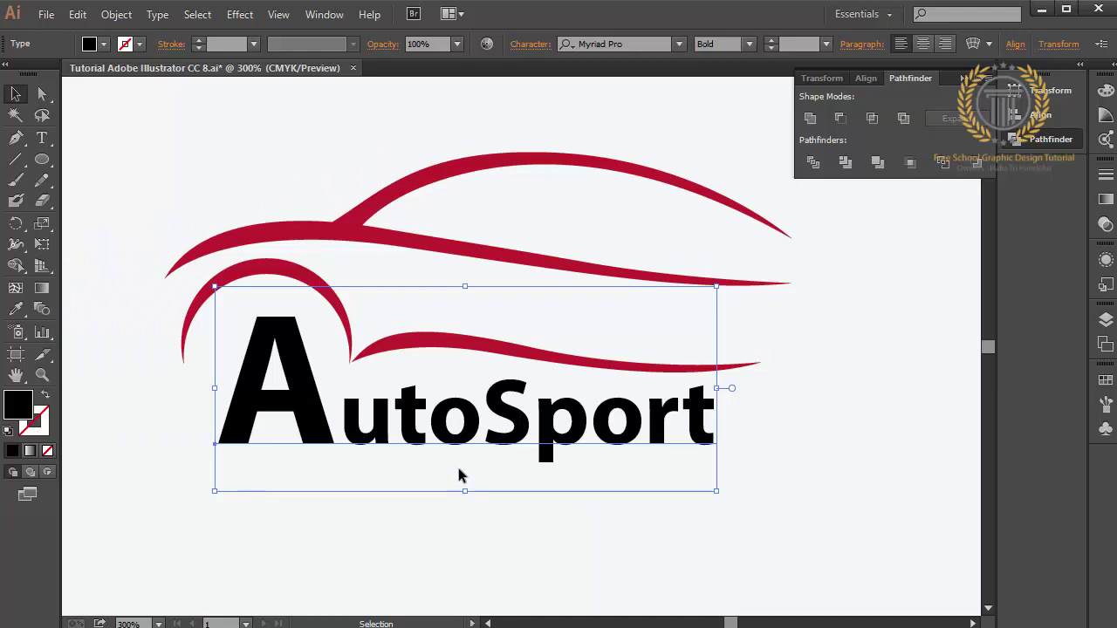
{"action": "key", "text": "Left"}
{"action": "key", "text": "Left"}
{"action": "key", "text": "Left"}
{"action": "key", "text": "Left"}
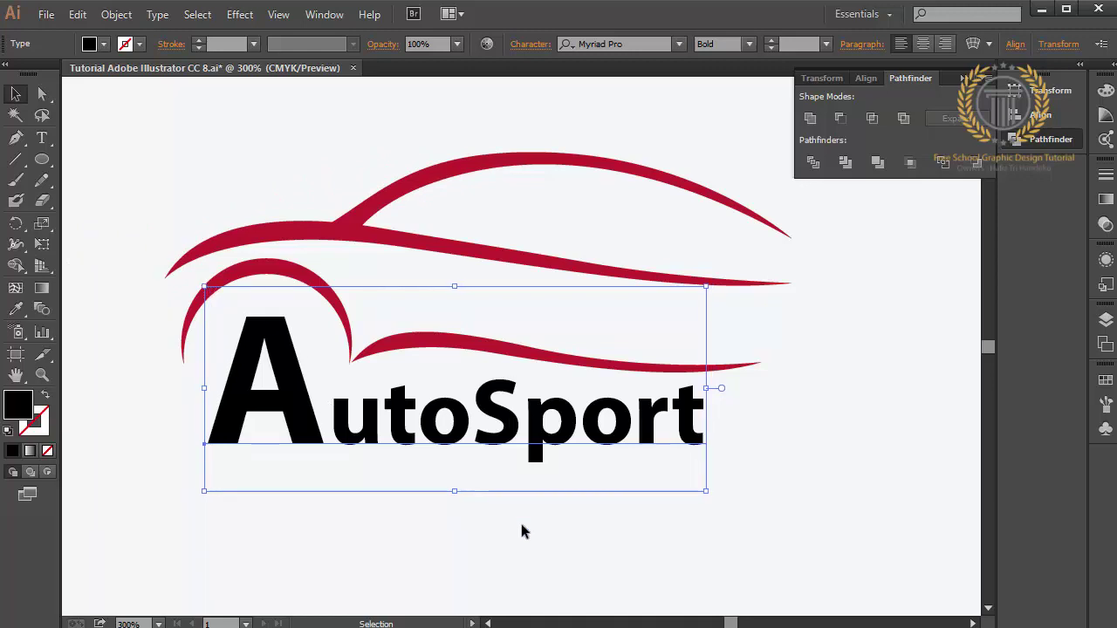
{"action": "left_click", "coordinate": [530, 555]}
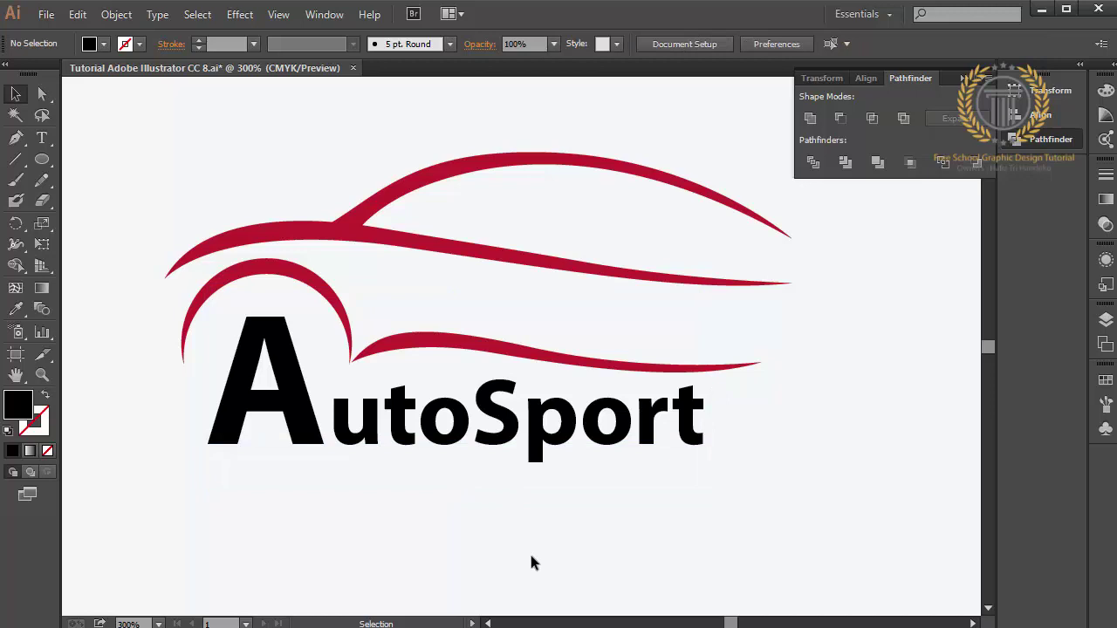
{"action": "left_click", "coordinate": [519, 351]}
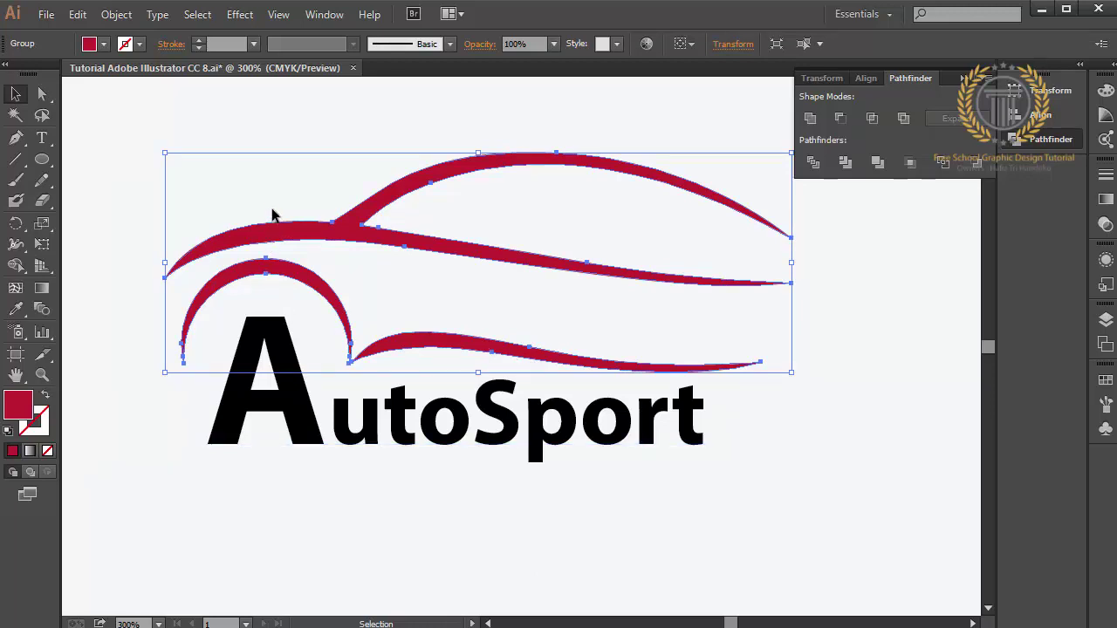
{"action": "left_click_drag", "start_coordinate": [278, 209], "coordinate": [611, 525]}
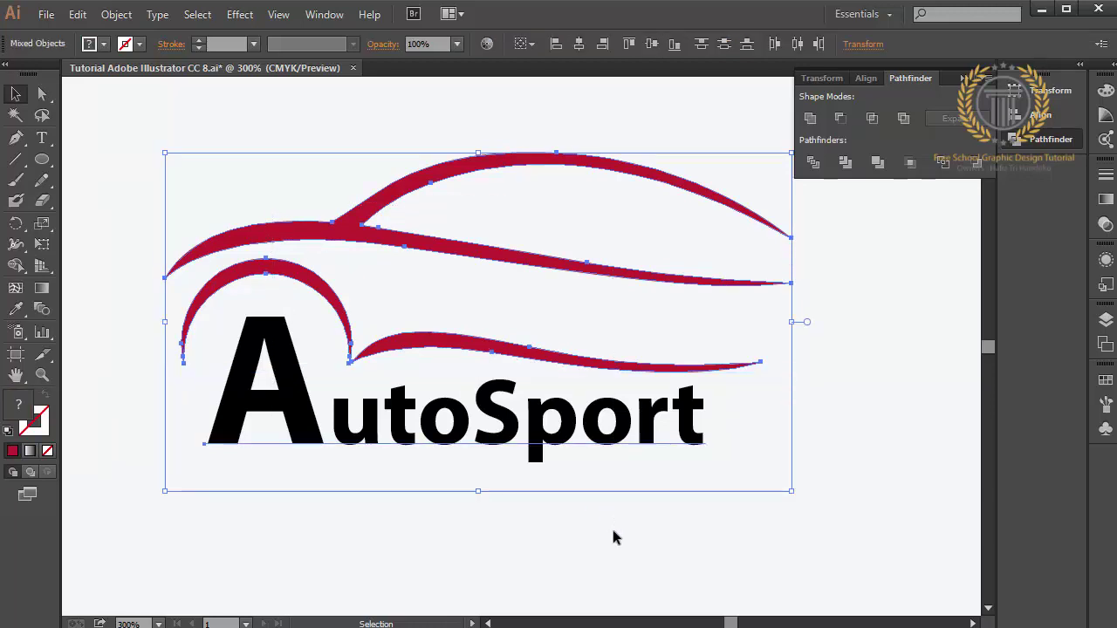
{"action": "left_click", "coordinate": [222, 156]}
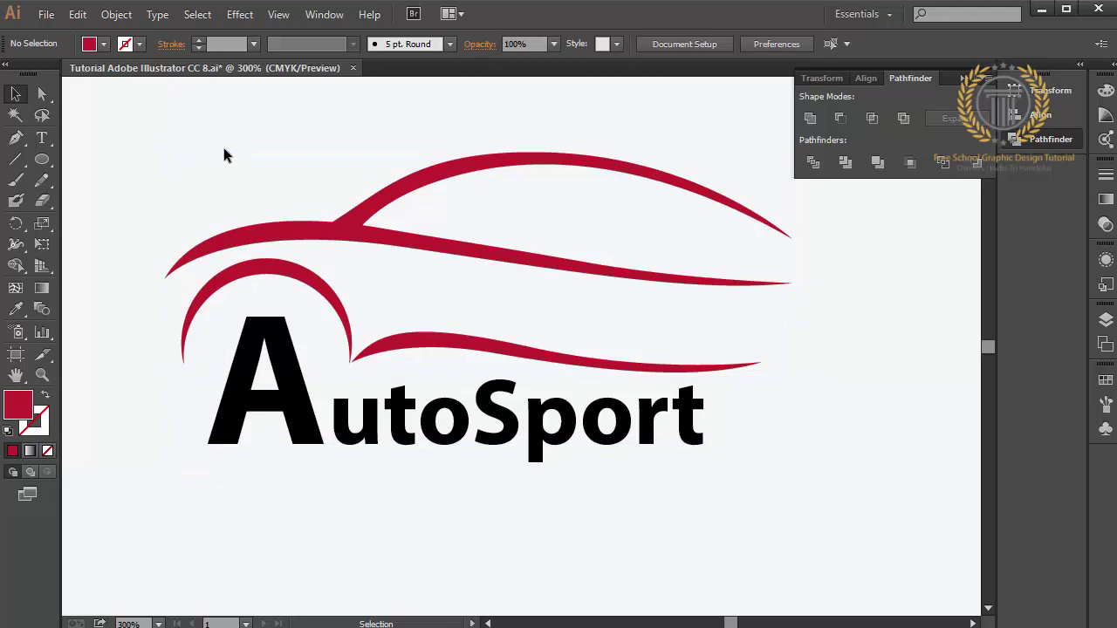
Step: Add spaces between the letters following the big A in AutoSport
{"action": "left_click", "coordinate": [471, 452]}
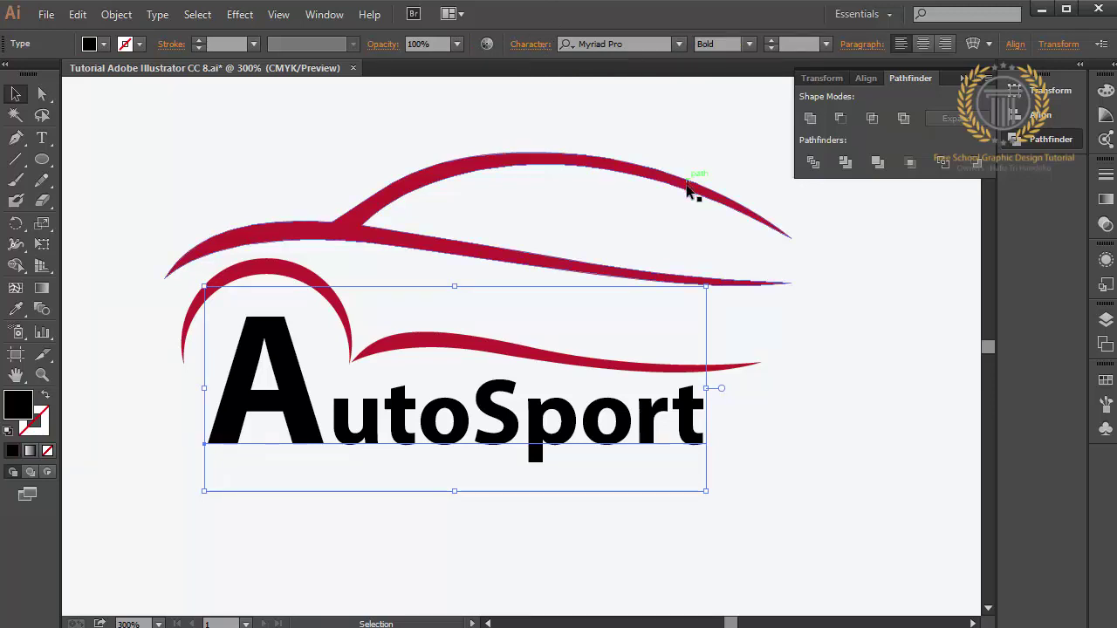
{"action": "double_click", "coordinate": [346, 443]}
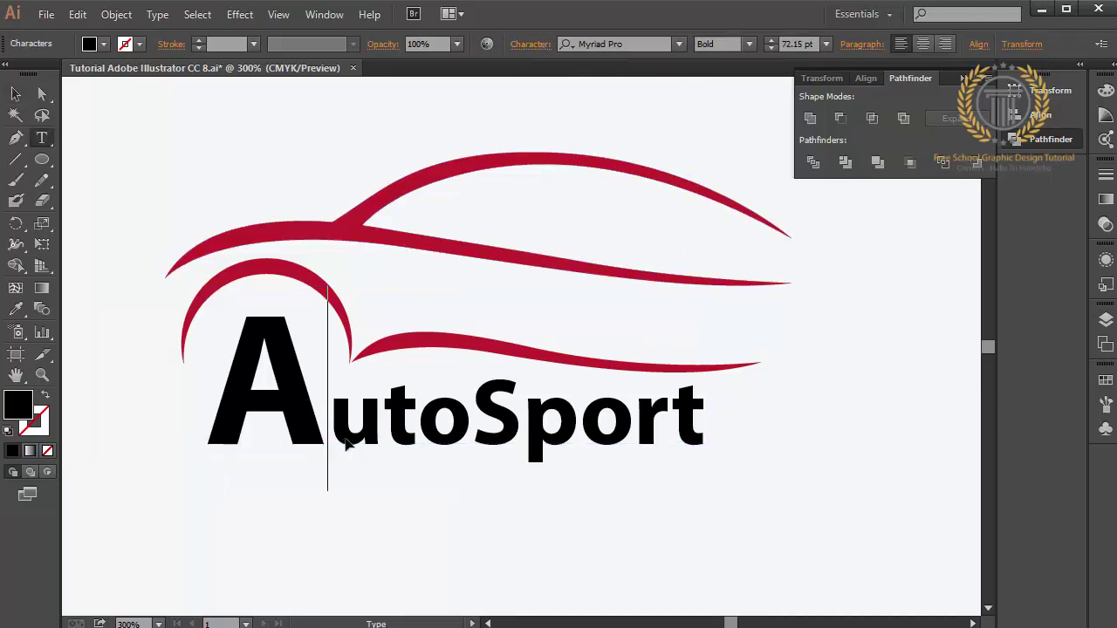
{"action": "key", "text": "Right"}
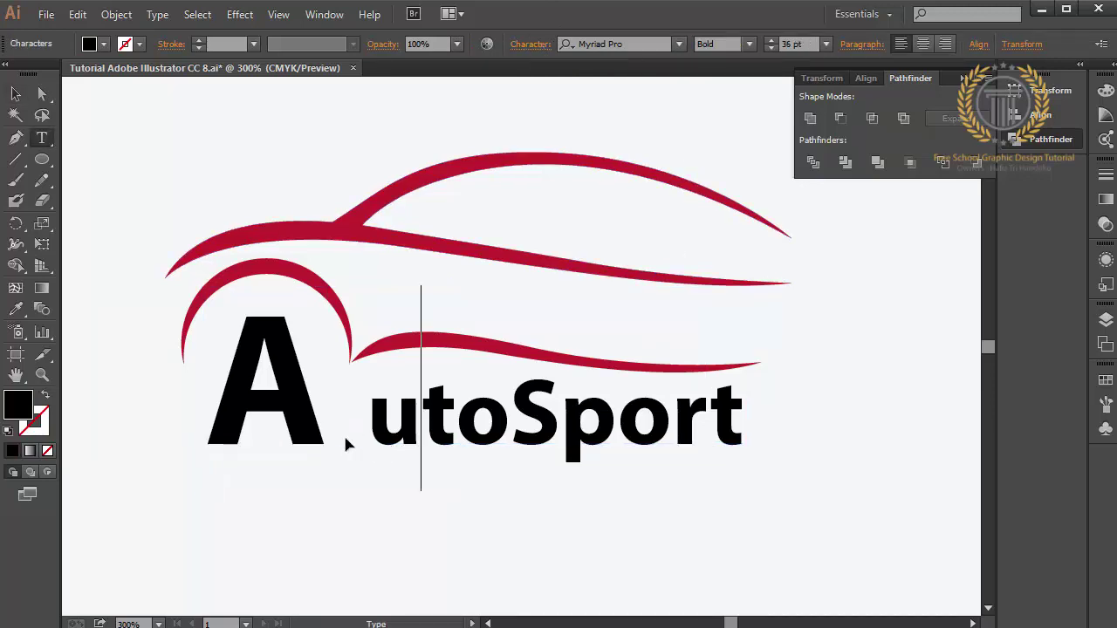
{"action": "key", "text": "Right"}
{"action": "key", "text": "Right"}
{"action": "key", "text": "Left"}
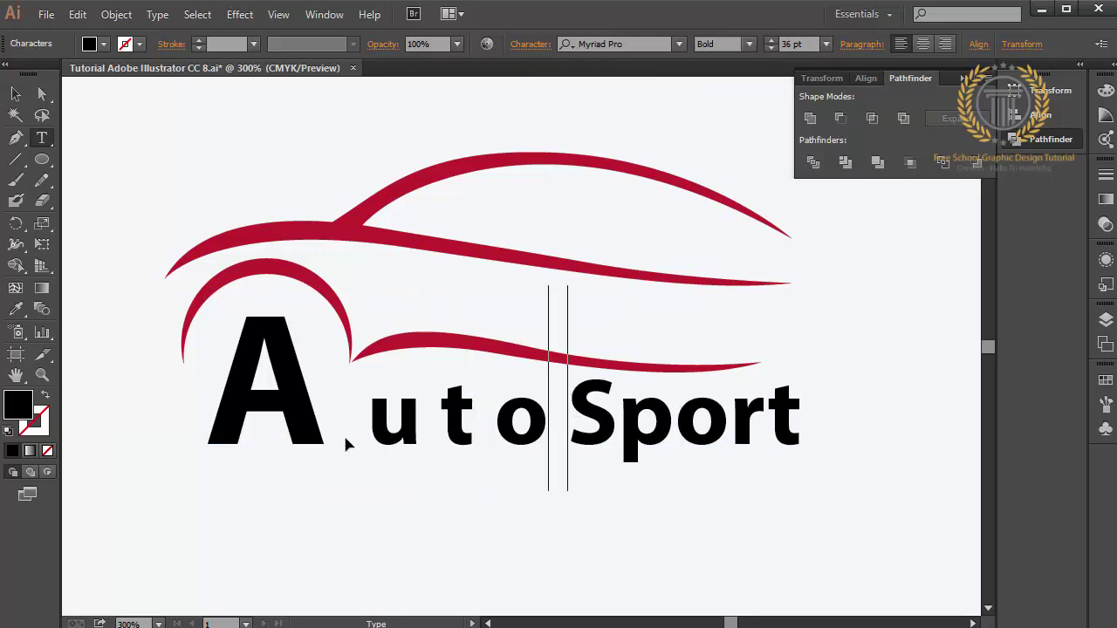
{"action": "key", "text": "Left"}
{"action": "key", "text": "Left"}
{"action": "key", "text": "Left"}
{"action": "key", "text": "Left"}
{"action": "key", "text": "Right"}
{"action": "key", "text": "Right"}
{"action": "key", "text": "Right"}
{"action": "key", "text": "Right"}
{"action": "key", "text": "Right"}
{"action": "key", "text": "Right"}
{"action": "key", "text": "Right"}
{"action": "key", "text": "Right"}
{"action": "key", "text": "Right"}
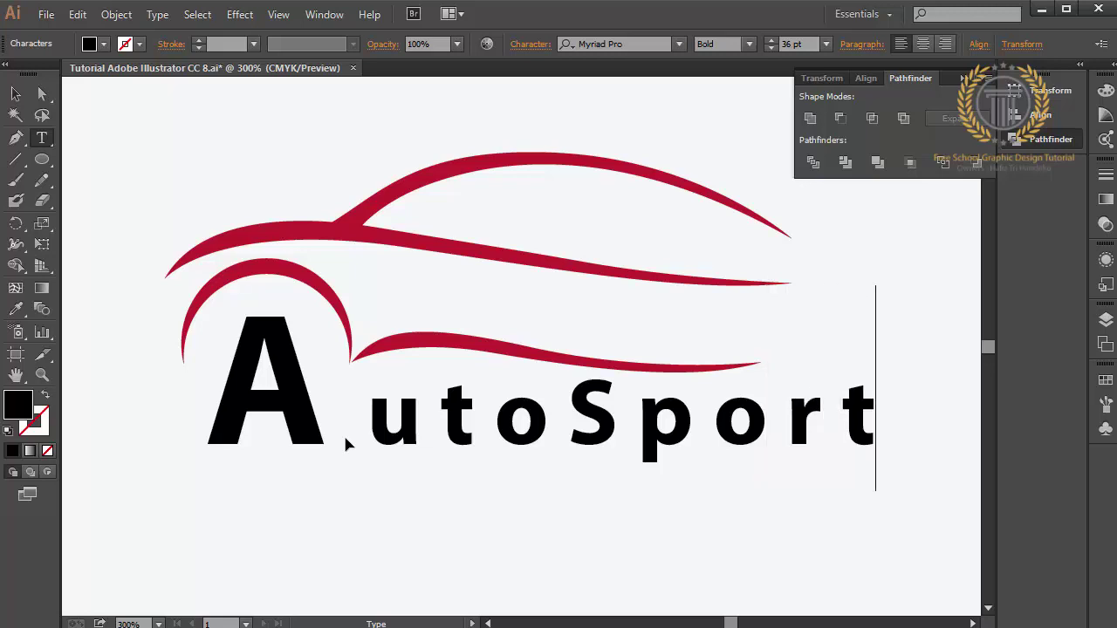
{"action": "key", "text": "Escape"}
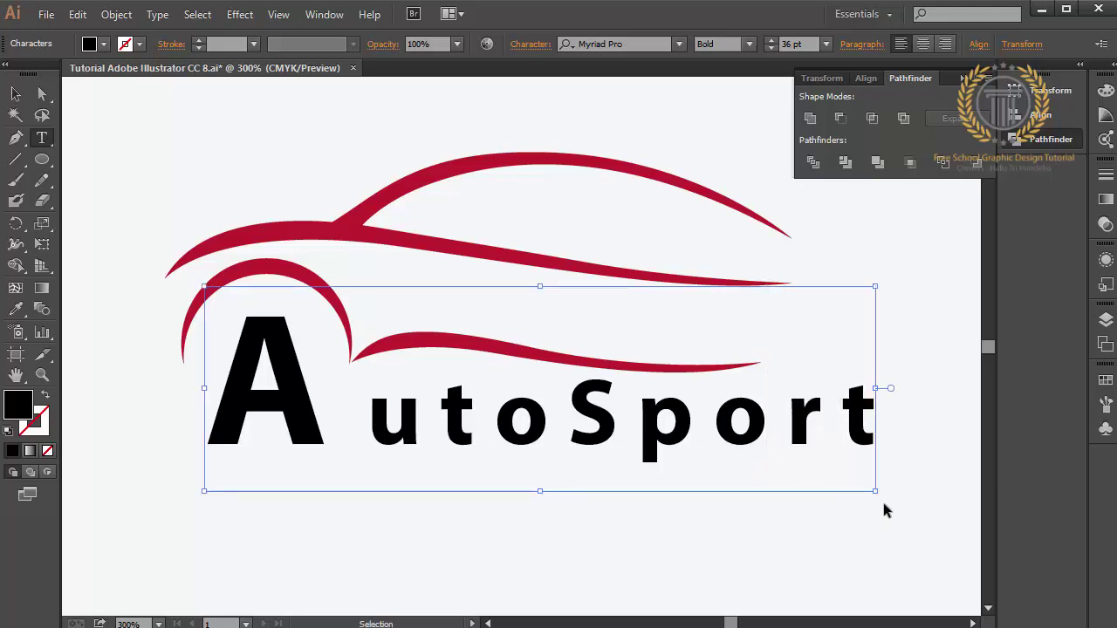
Step: Scale the AutoSport text down to about 229 × 70 px and nudge it right and down
{"action": "left_click_drag", "start_coordinate": [876, 494], "coordinate": [799, 495]}
{"action": "left_click", "coordinate": [799, 495]}
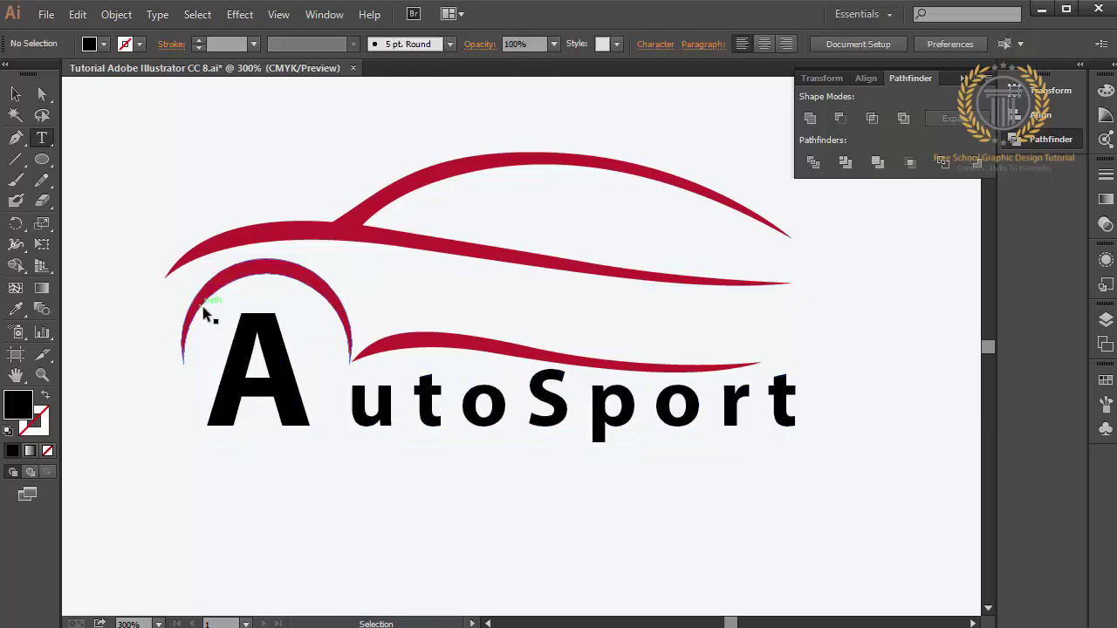
{"action": "left_click", "coordinate": [14, 96]}
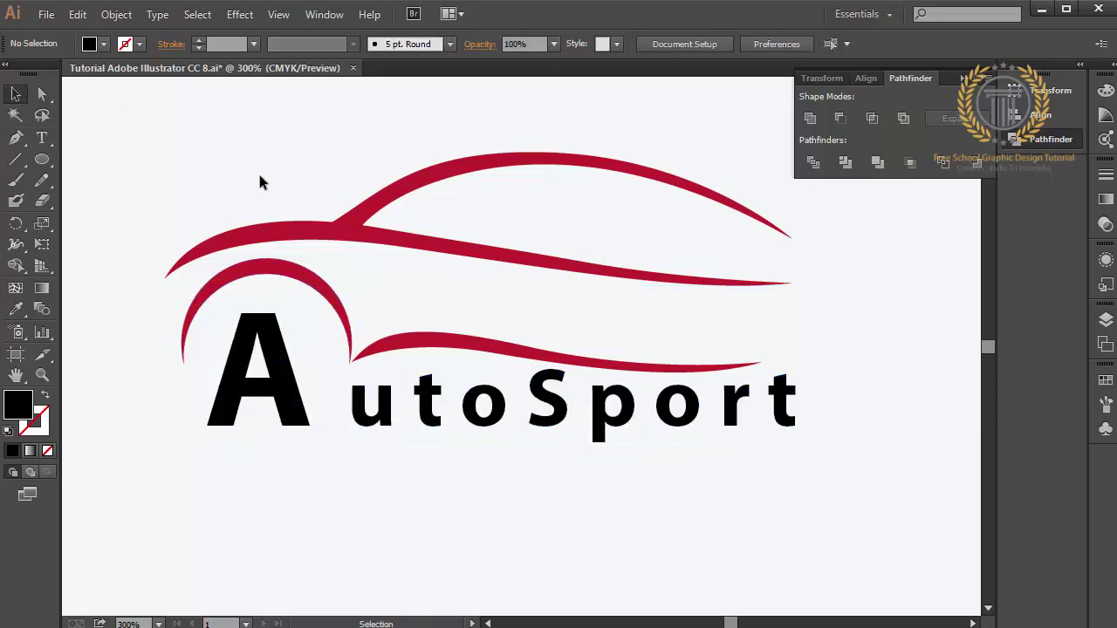
{"action": "left_click", "coordinate": [291, 390]}
{"action": "key", "text": "Right"}
{"action": "key", "text": "Right"}
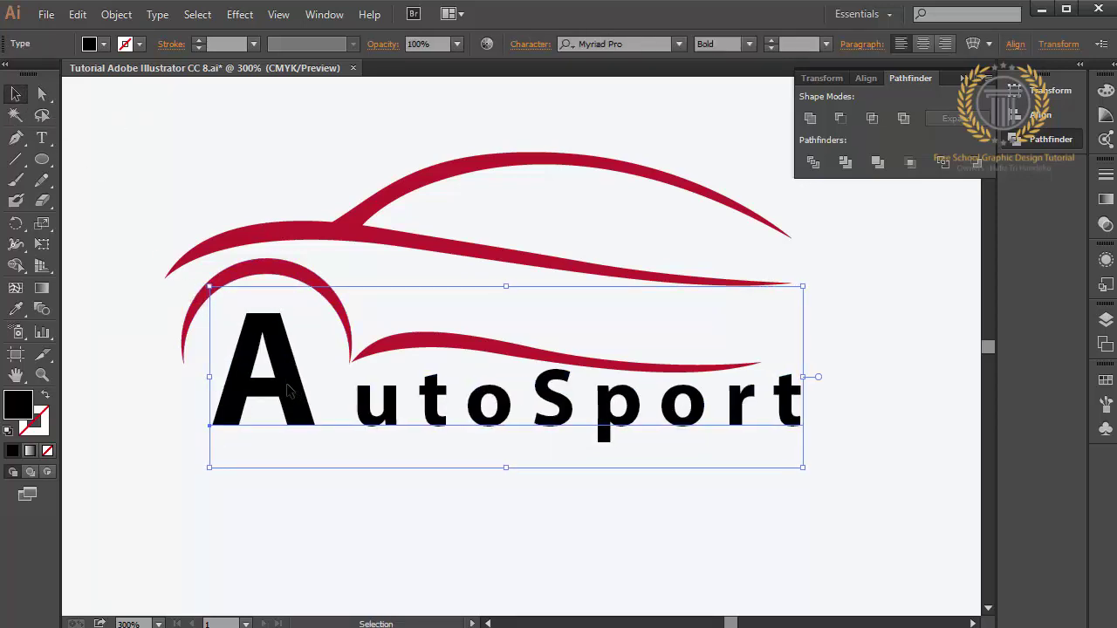
{"action": "key", "text": "Right"}
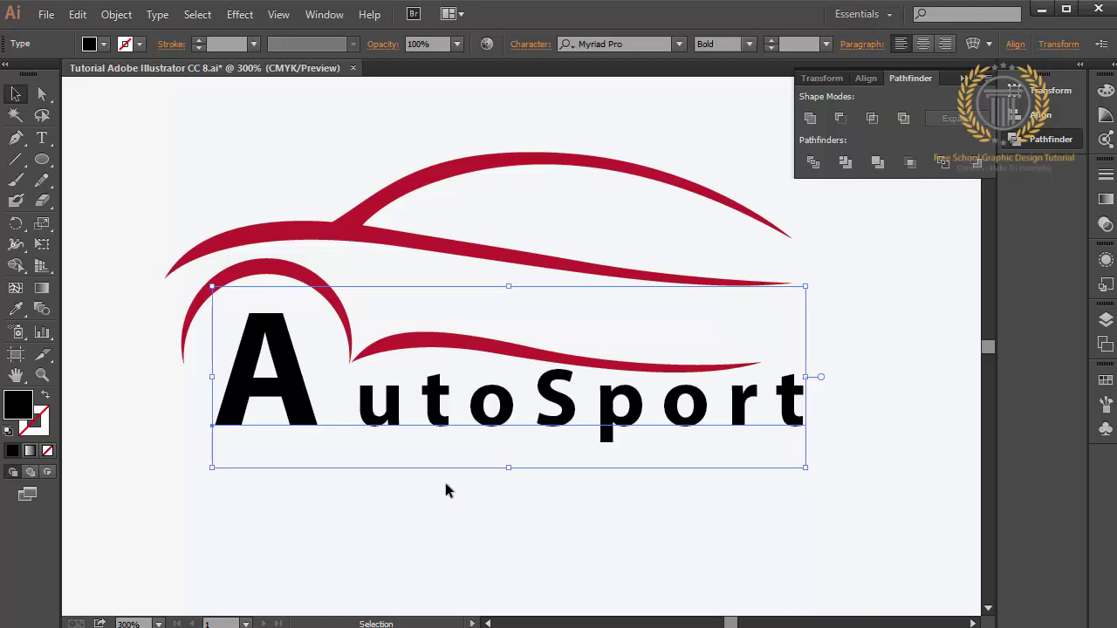
{"action": "key", "text": "Down"}
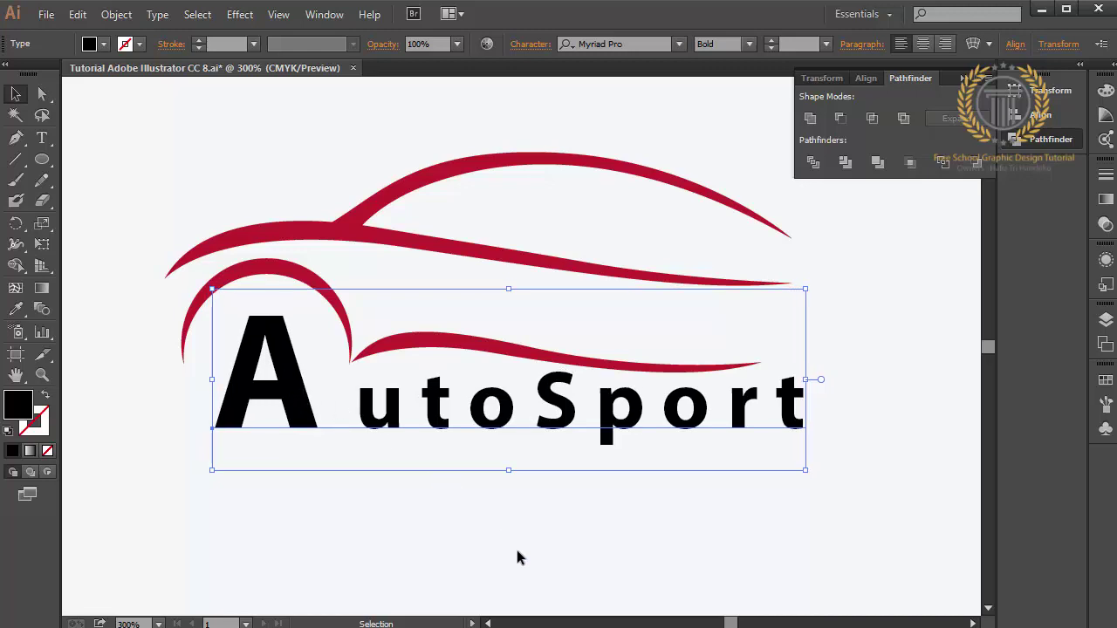
Step: Ungroup the red swoosh strokes so each swoosh can be edited separately
{"action": "left_click", "coordinate": [504, 355]}
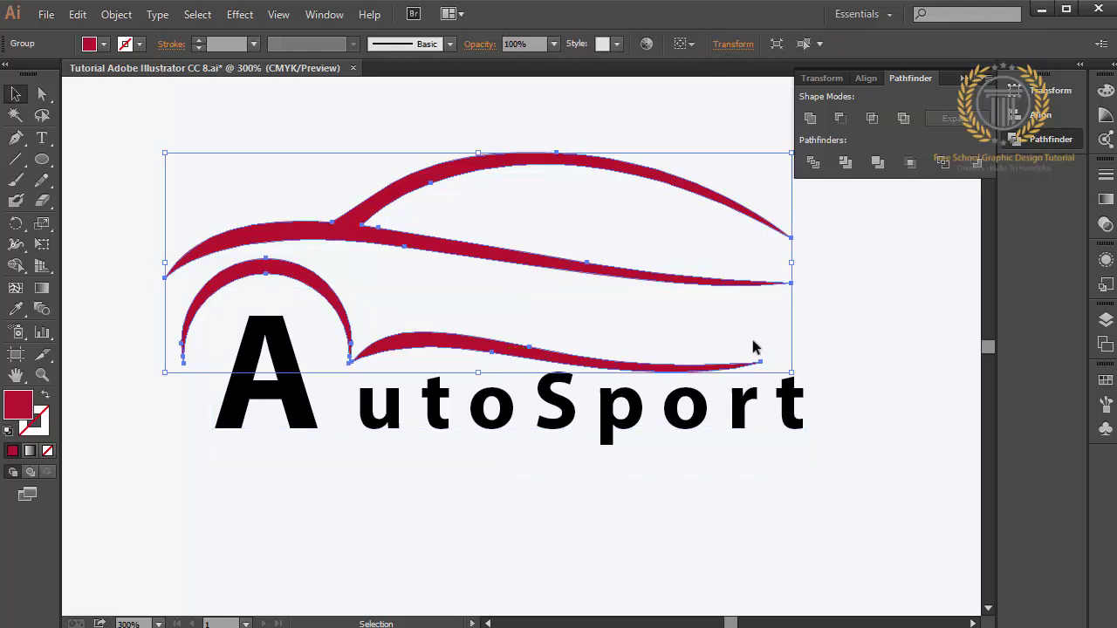
{"action": "right_click", "coordinate": [698, 318]}
{"action": "left_click", "coordinate": [745, 417]}
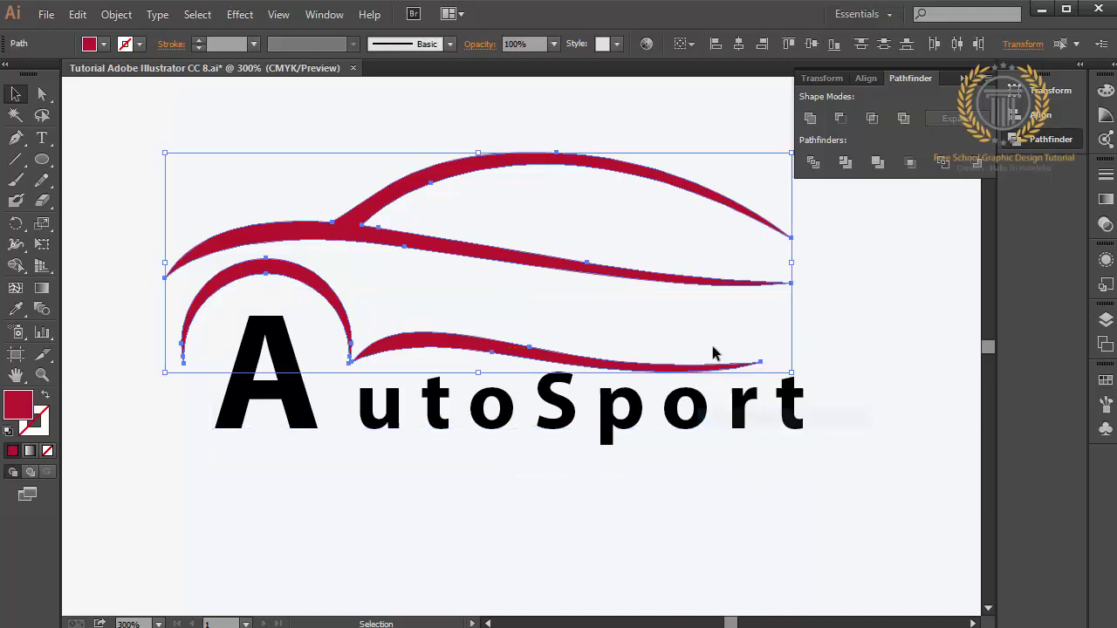
{"action": "left_click", "coordinate": [713, 377]}
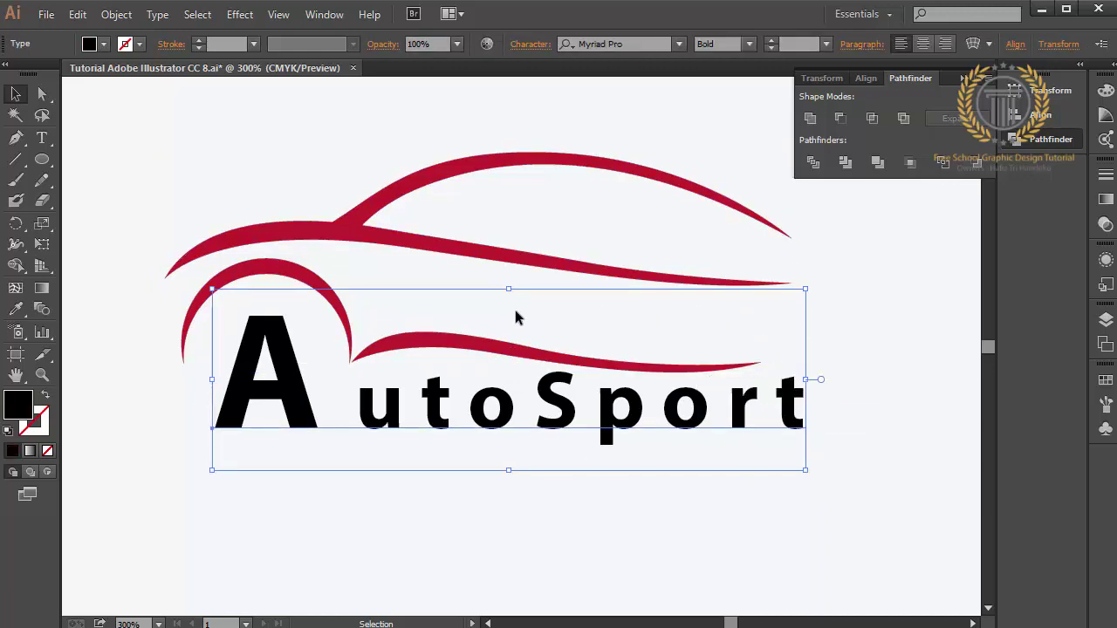
Step: Rotate the lower swoosh about 5° counter-clockwise and nudge it up and slightly left
{"action": "left_click", "coordinate": [419, 350]}
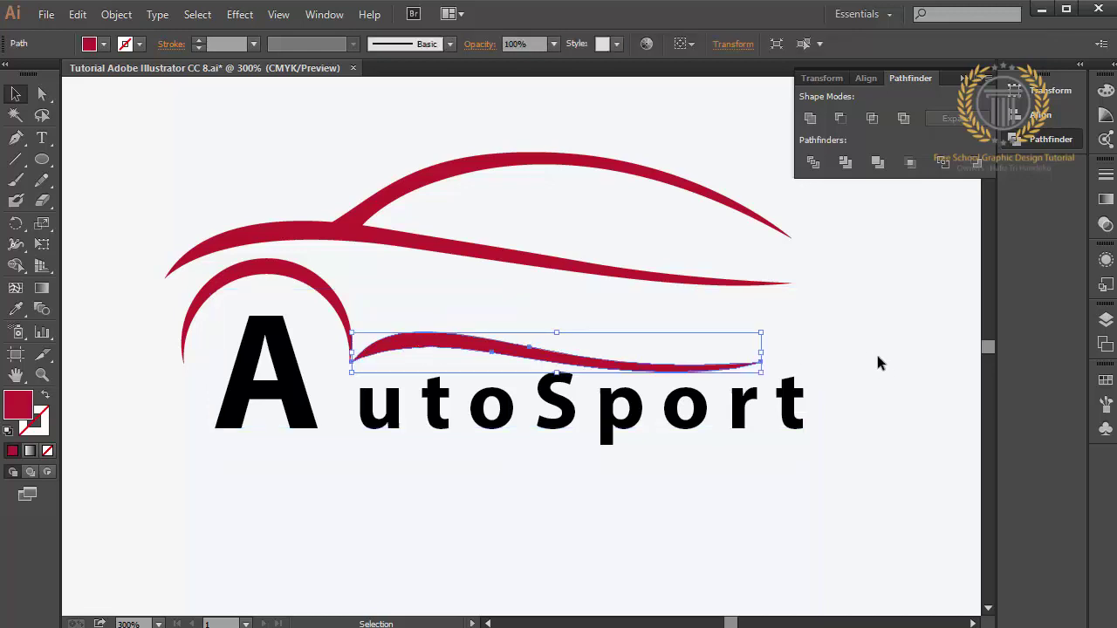
{"action": "left_click_drag", "start_coordinate": [773, 325], "coordinate": [770, 306]}
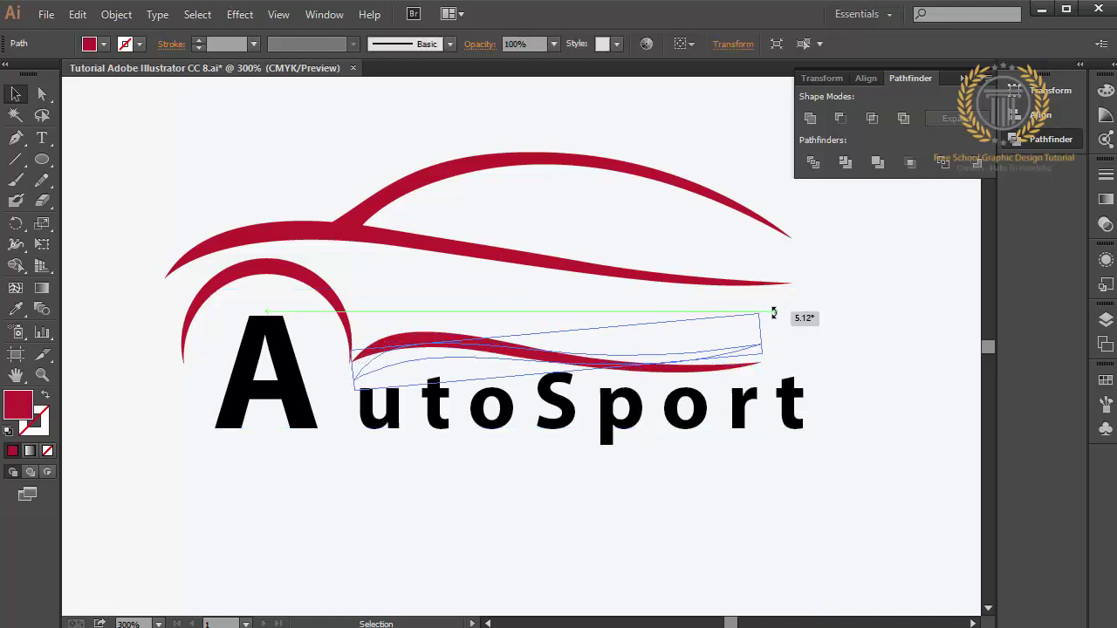
{"action": "key", "text": "Up"}
{"action": "key", "text": "Up"}
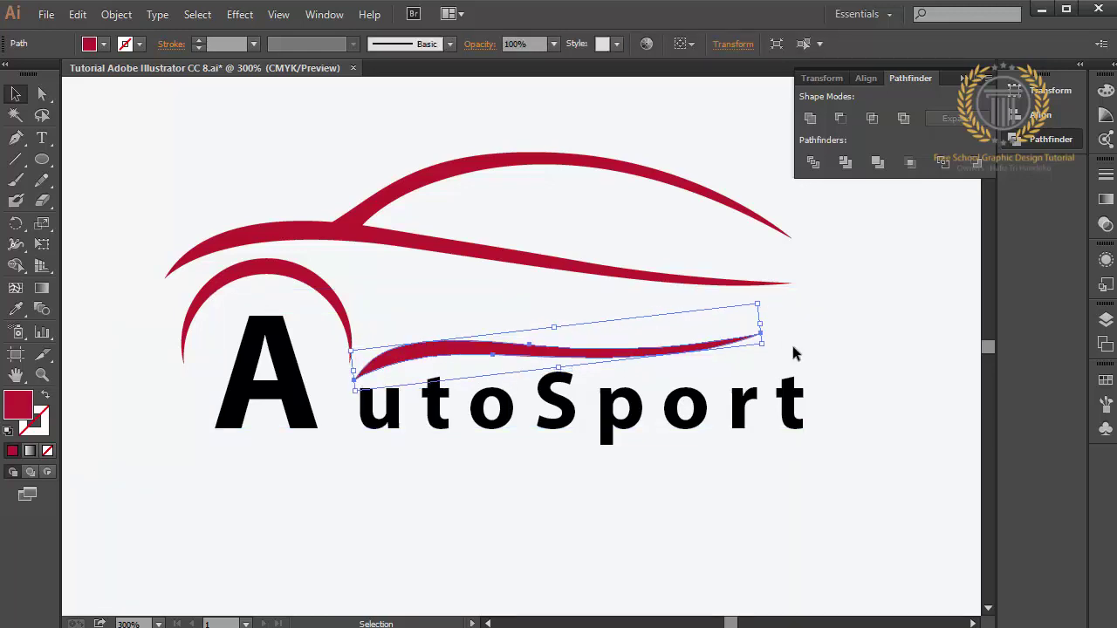
{"action": "key", "text": "Up"}
{"action": "key", "text": "Up"}
{"action": "key", "text": "Up"}
{"action": "key", "text": "Up"}
{"action": "key", "text": "Left"}
{"action": "key", "text": "Up"}
{"action": "key", "text": "Up"}
{"action": "key", "text": "Left"}
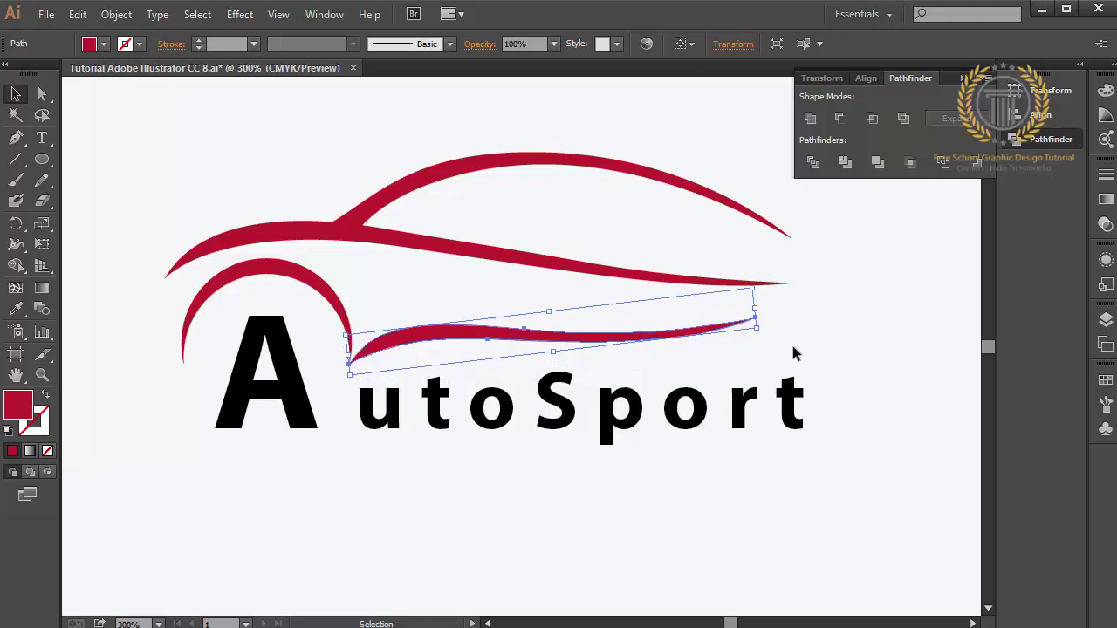
{"action": "left_click", "coordinate": [823, 360]}
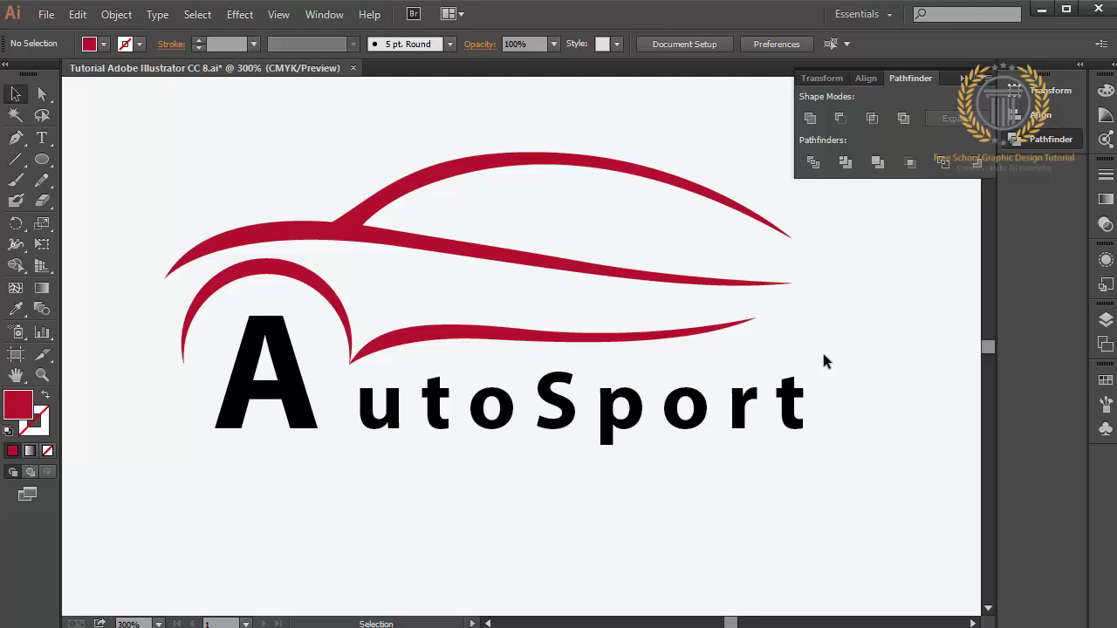
Step: Select the three red car swooshes, excluding the AutoSport text, and group them
{"action": "left_click_drag", "start_coordinate": [631, 138], "coordinate": [537, 340]}
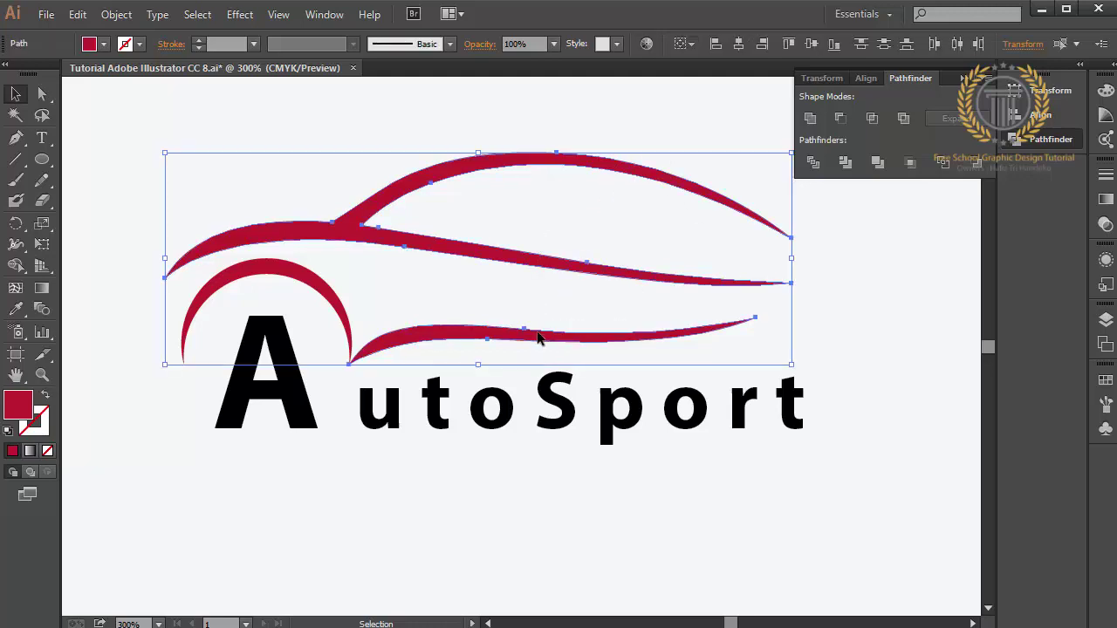
{"action": "key", "text": "ctrl+a"}
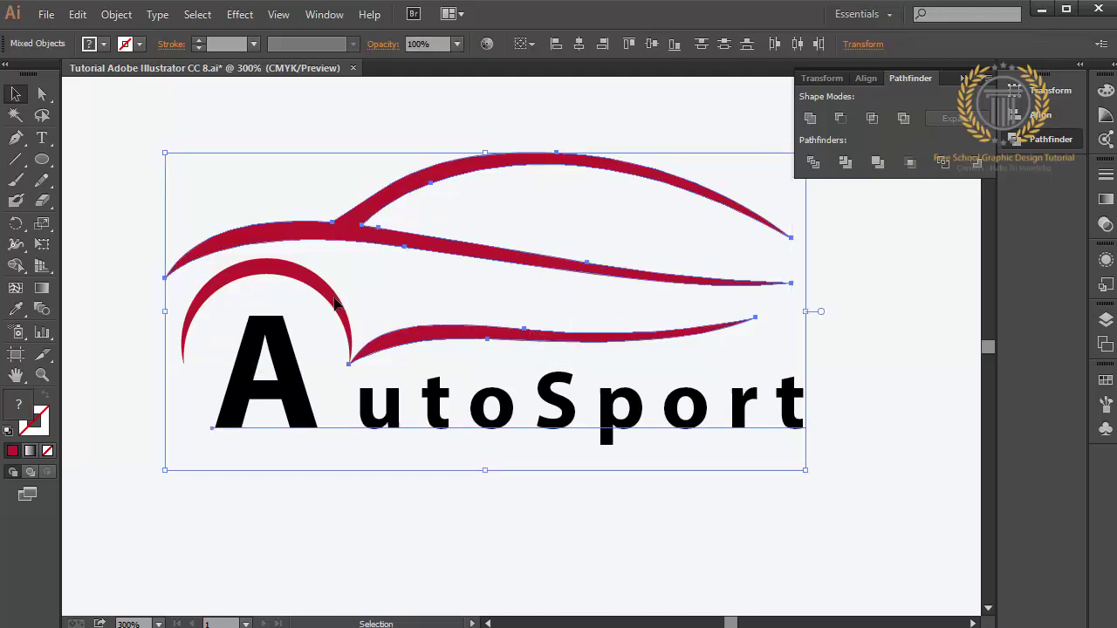
{"action": "left_click", "coordinate": [334, 301]}
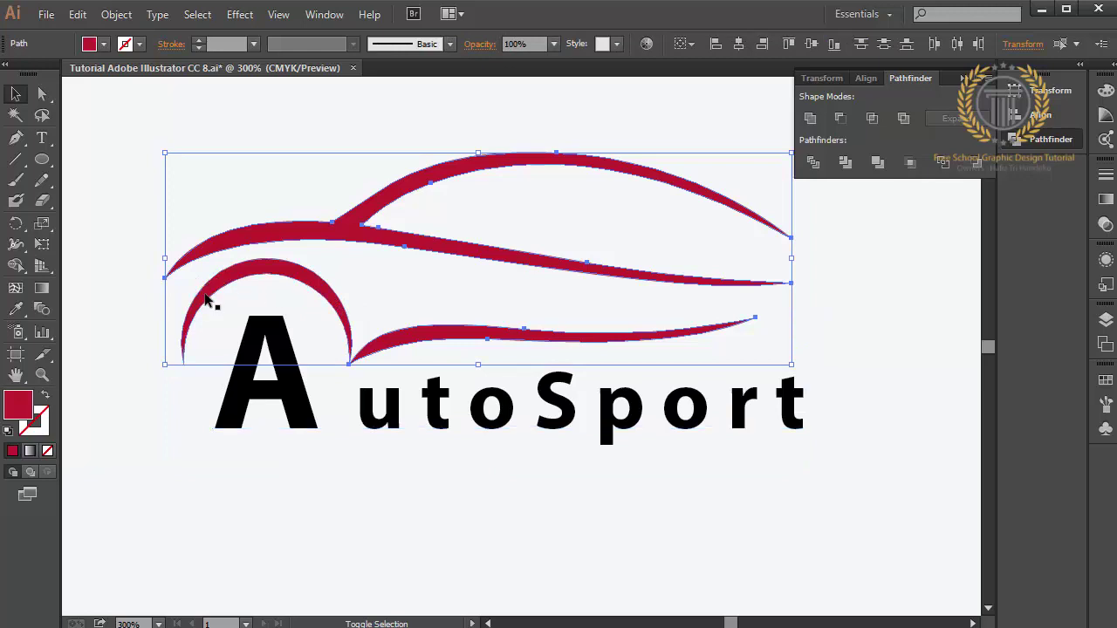
{"action": "right_click", "coordinate": [250, 355]}
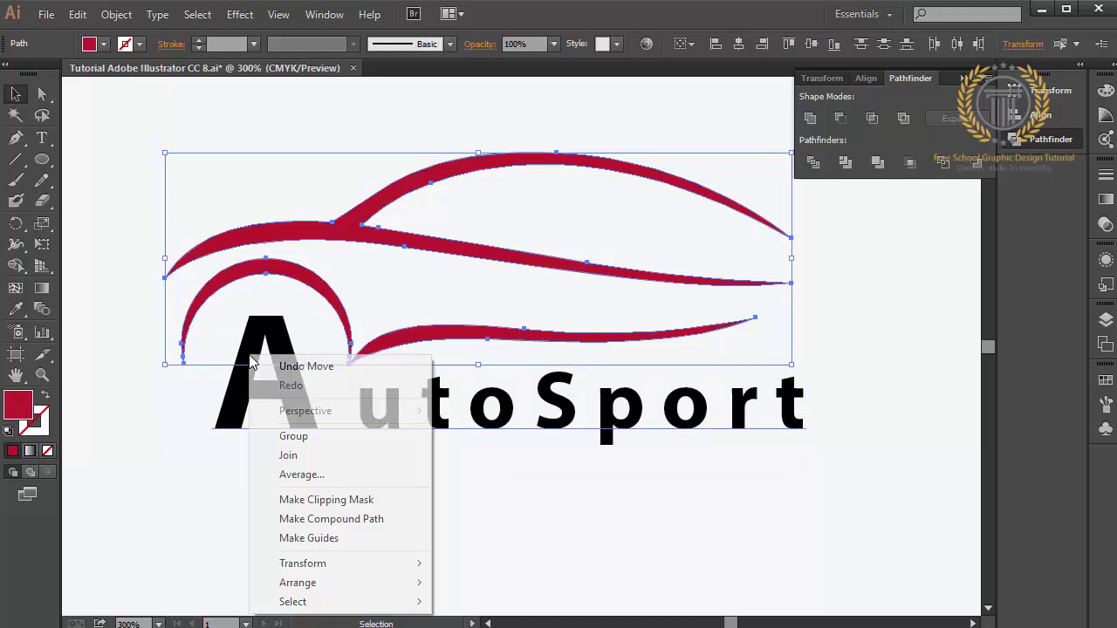
{"action": "left_click", "coordinate": [293, 436]}
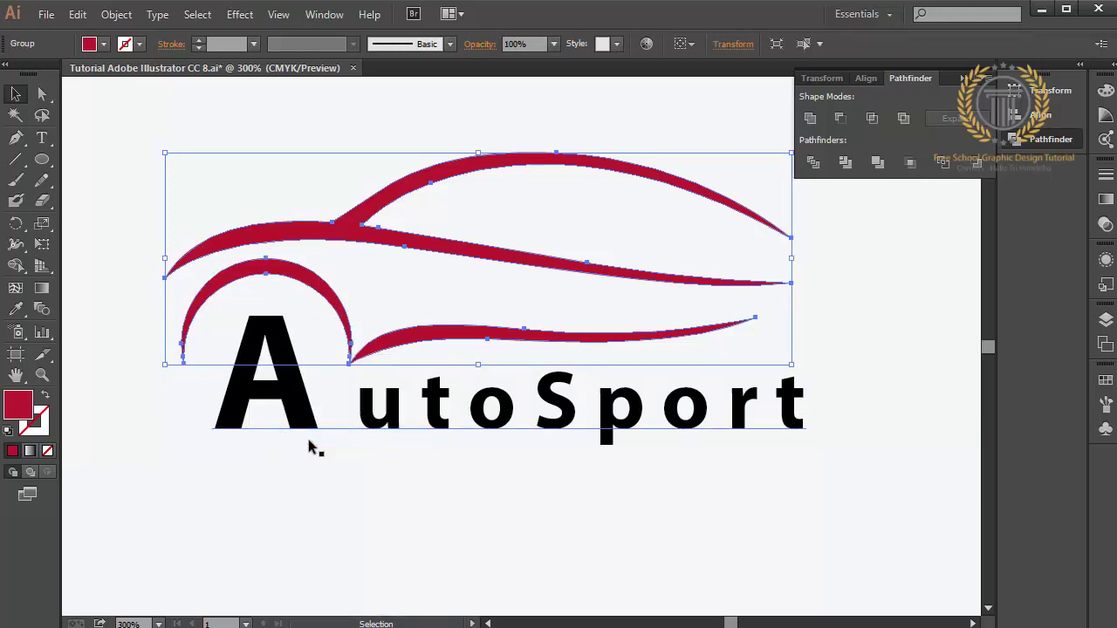
{"action": "left_click", "coordinate": [456, 489]}
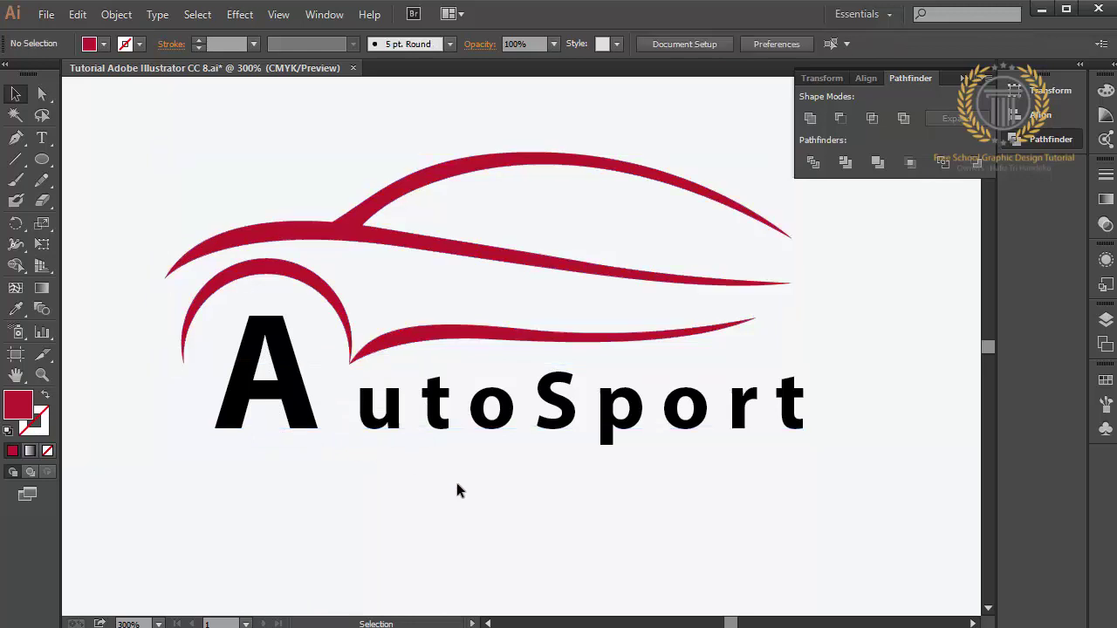
Step: Select the AutoSport text as a single object
{"action": "double_click", "coordinate": [375, 430]}
{"action": "left_click_drag", "start_coordinate": [375, 431], "coordinate": [330, 400]}
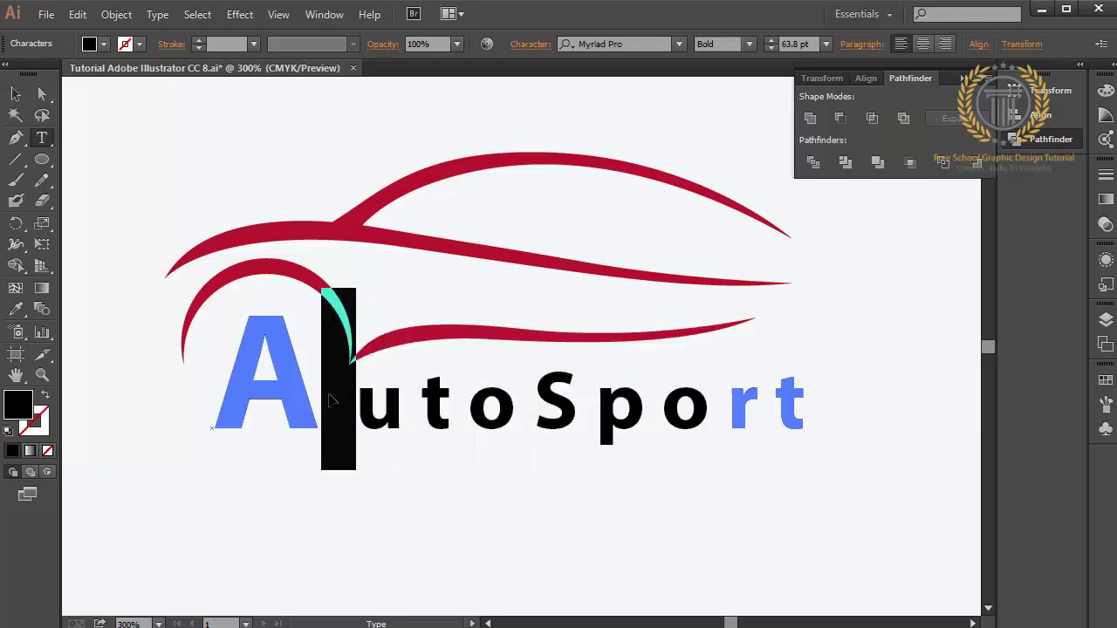
{"action": "left_click_drag", "start_coordinate": [224, 381], "coordinate": [801, 417]}
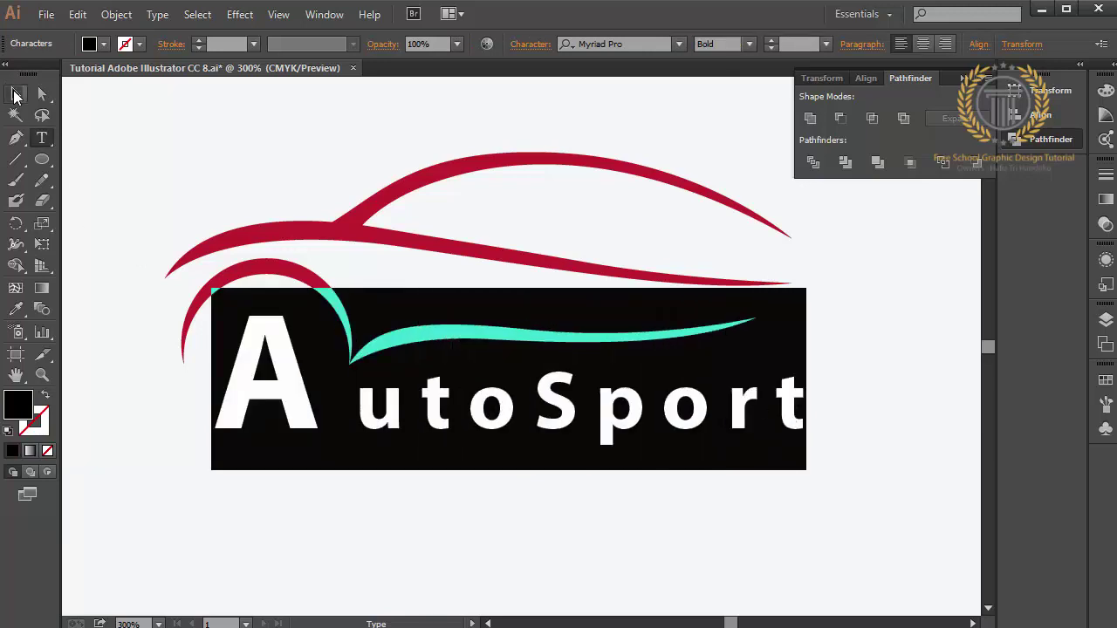
{"action": "left_click", "coordinate": [12, 93]}
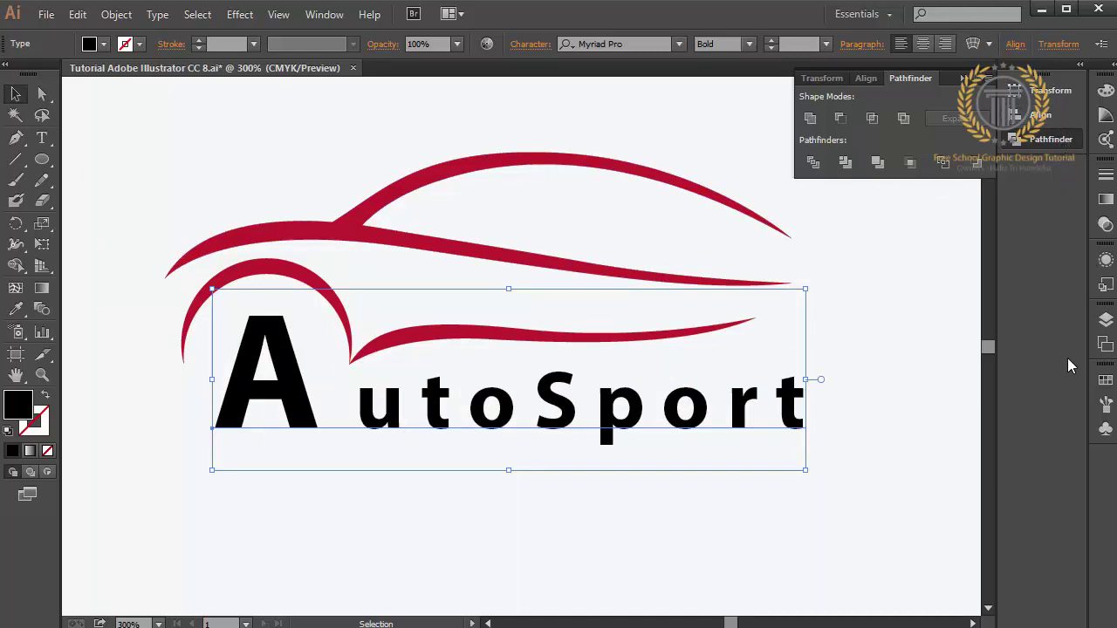
Step: Fill the AutoSport text bright red from the Swatches panel, then deselect
{"action": "left_click", "coordinate": [1104, 380]}
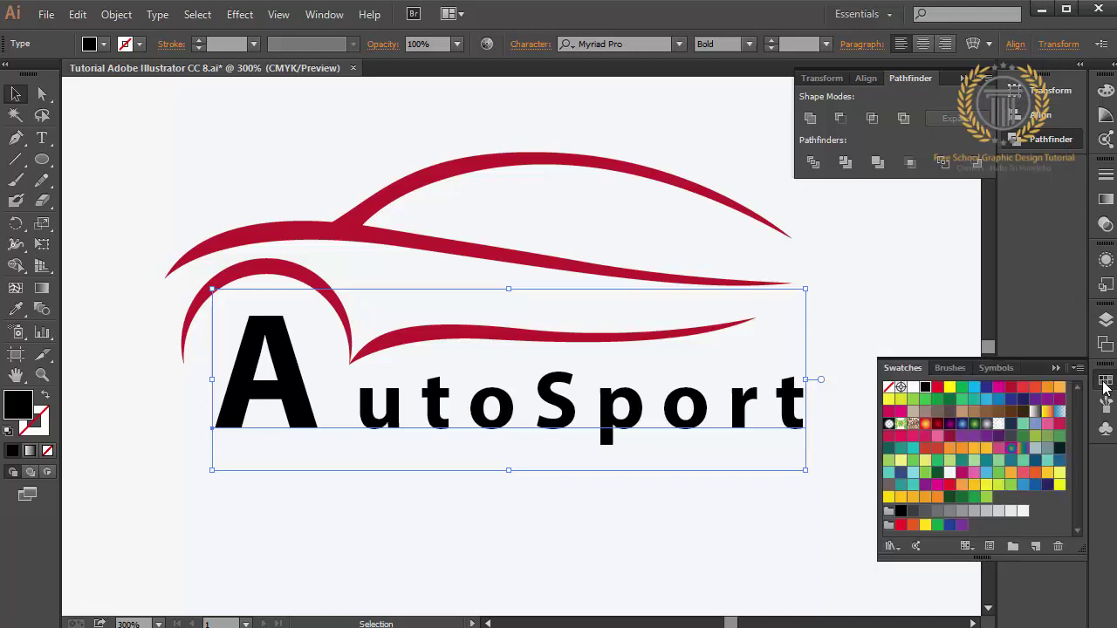
{"action": "left_click", "coordinate": [1010, 387]}
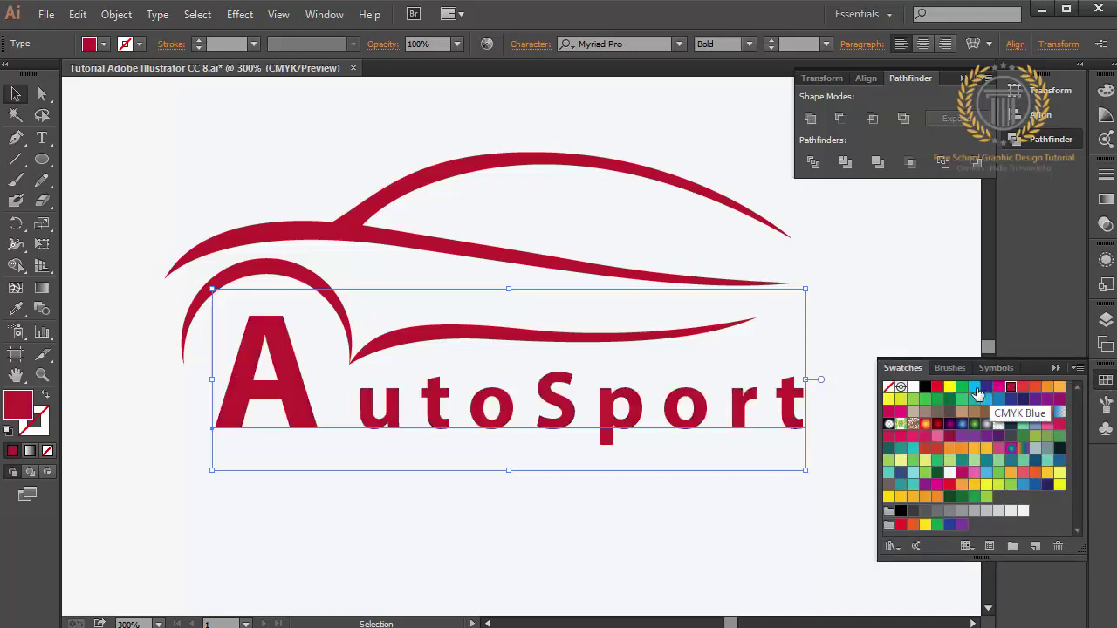
{"action": "left_click", "coordinate": [937, 388]}
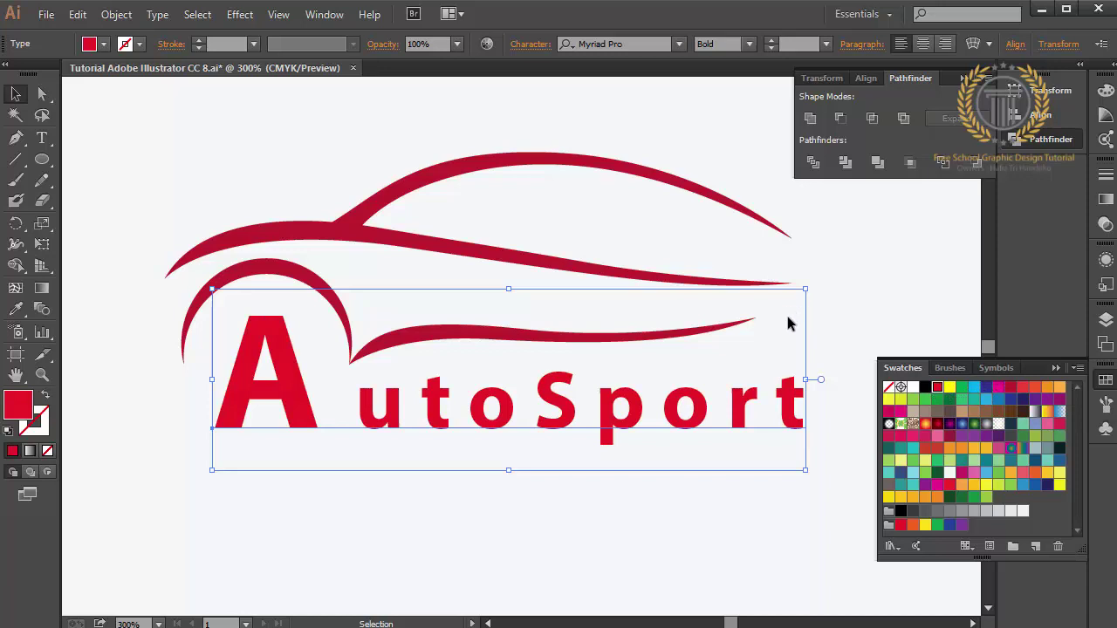
{"action": "left_click", "coordinate": [724, 281]}
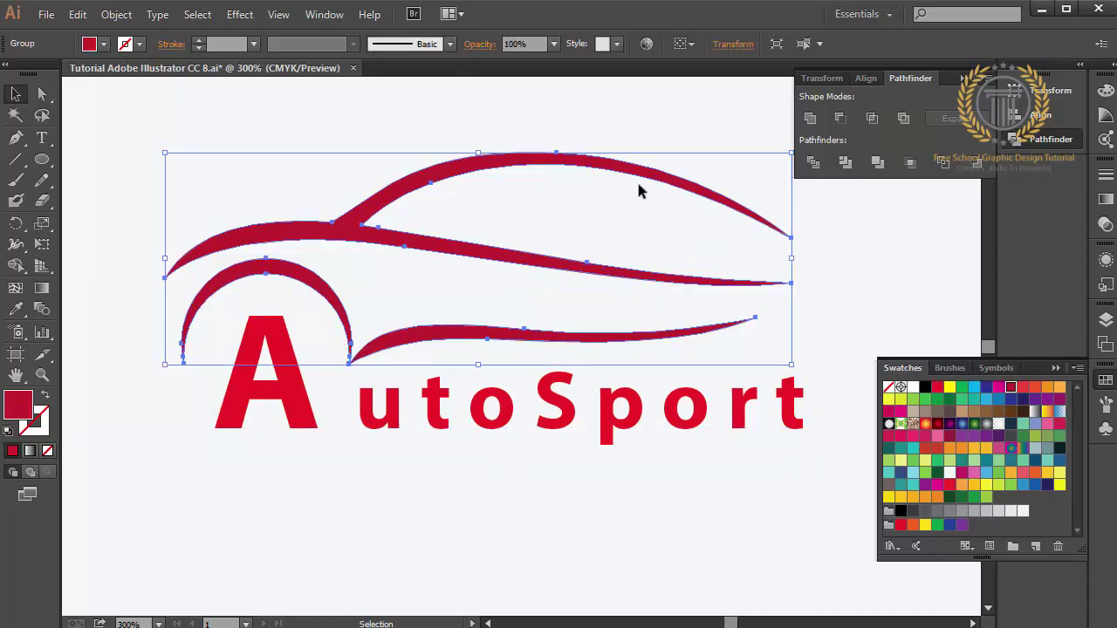
{"action": "left_click", "coordinate": [1057, 366]}
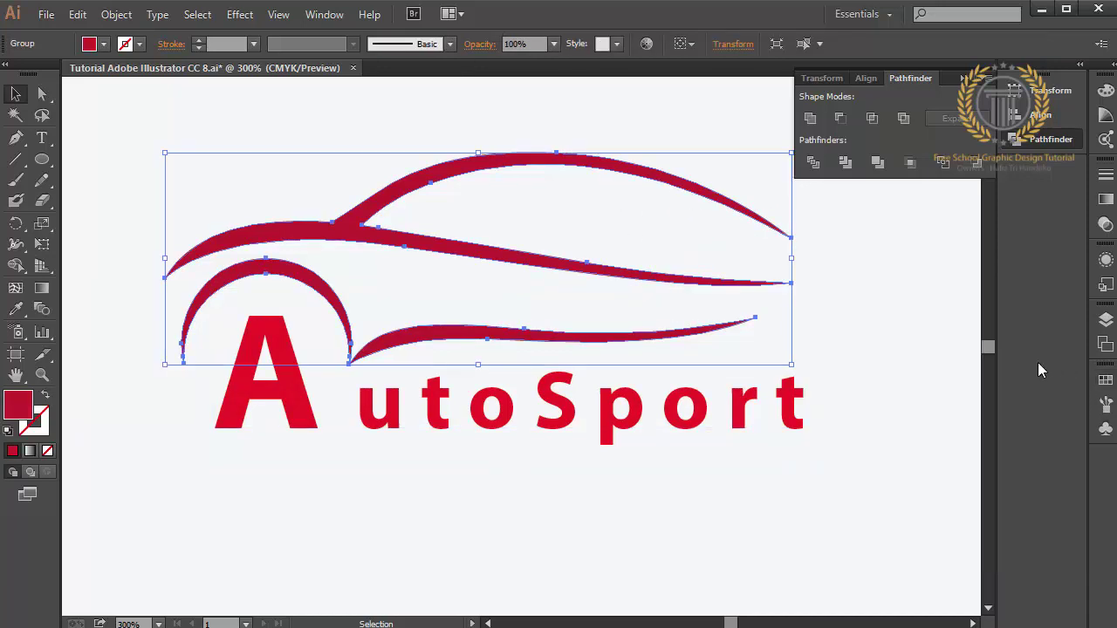
{"action": "left_click", "coordinate": [933, 383]}
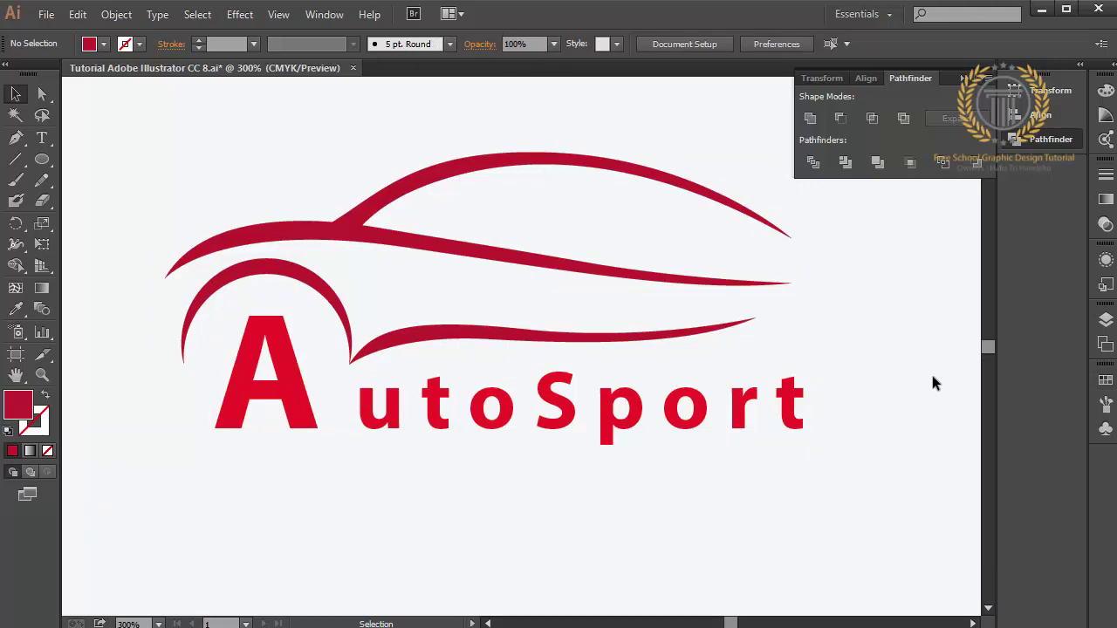
Step: Group the swooshes and AutoSport text into one logo and shift it slightly lower
{"action": "left_click_drag", "start_coordinate": [860, 477], "coordinate": [195, 158]}
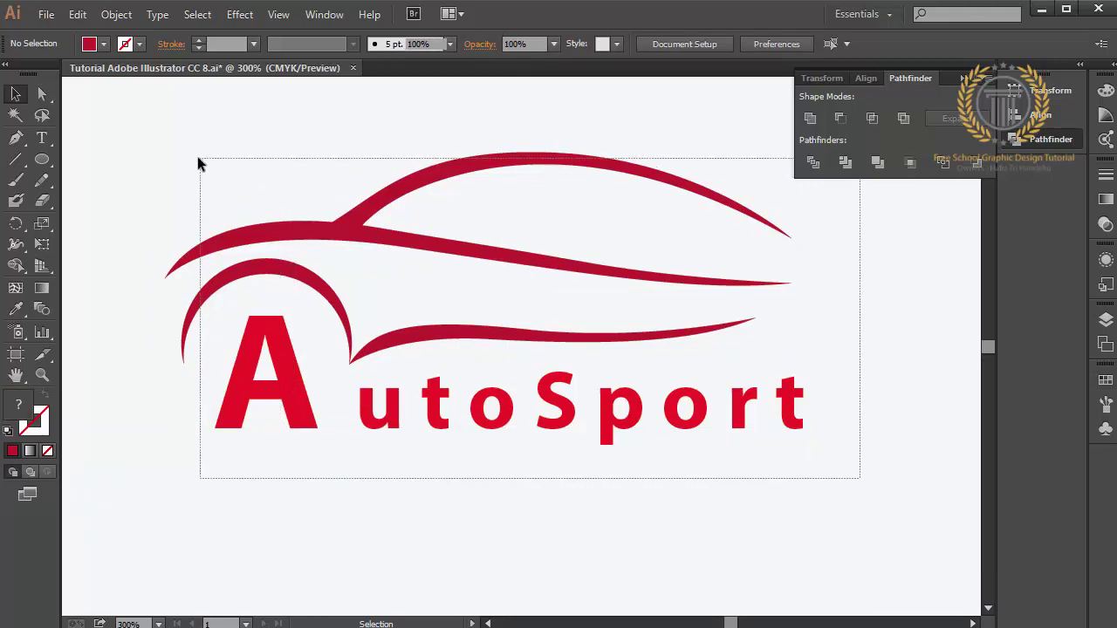
{"action": "right_click", "coordinate": [192, 158]}
{"action": "left_click", "coordinate": [287, 238]}
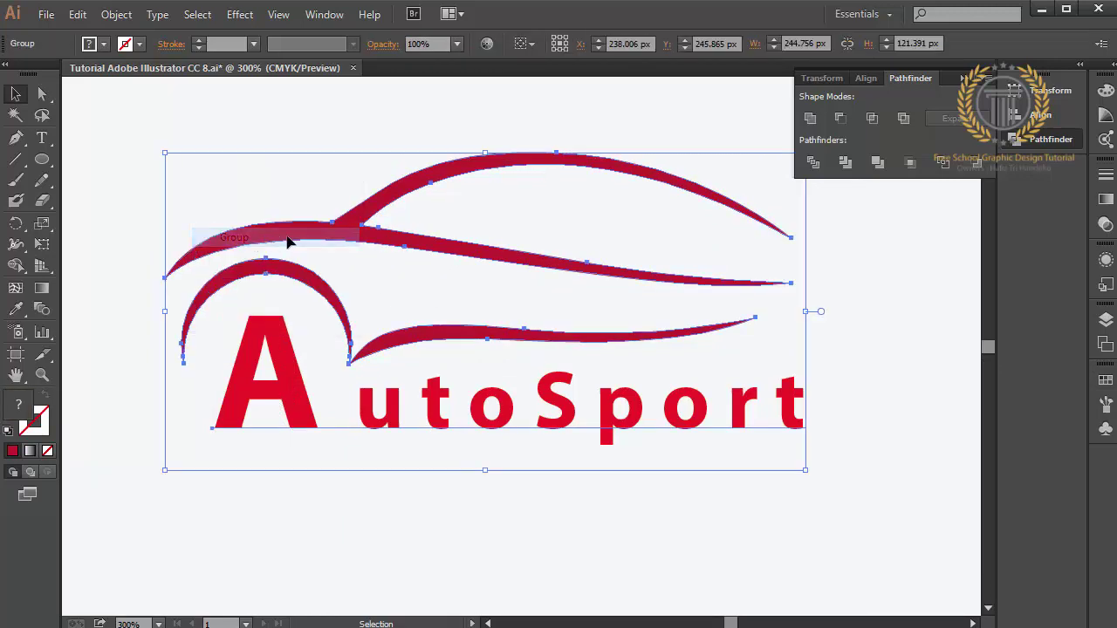
{"action": "mouse_move", "coordinate": [319, 240]}
{"action": "left_mouse_down"}
{"action": "mouse_move", "coordinate": [317, 256]}
{"action": "mouse_move", "coordinate": [346, 270]}
{"action": "left_mouse_up"}
{"action": "left_click", "coordinate": [510, 345]}
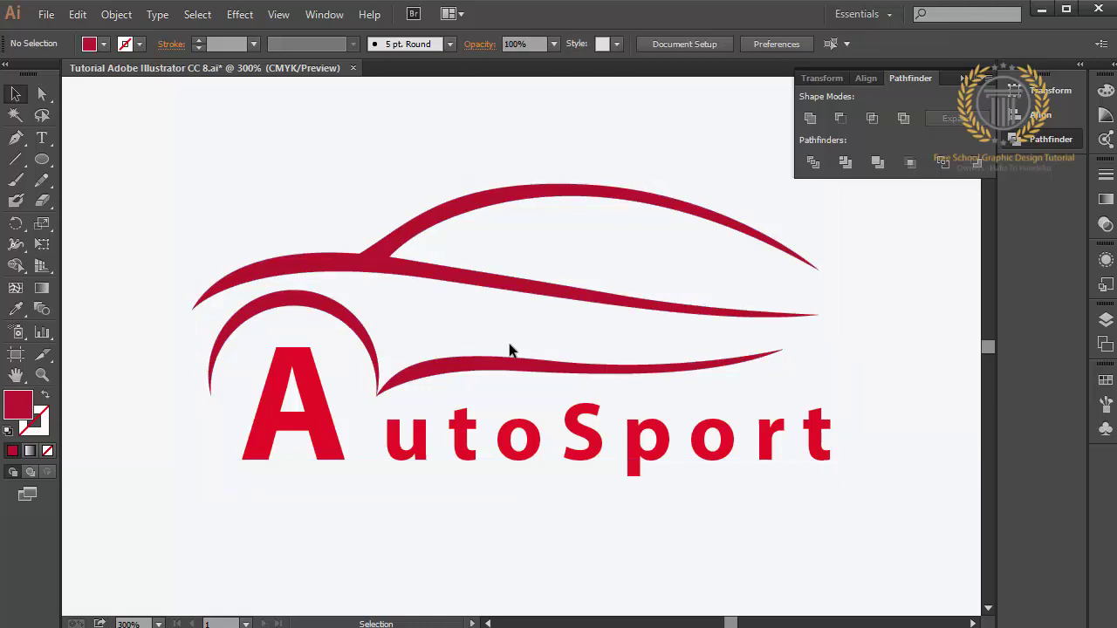
Step: Enlarge the logo proportionally to about 414 × 206 px and move it lower on the artboard
{"action": "key", "text": "ctrl+0"}
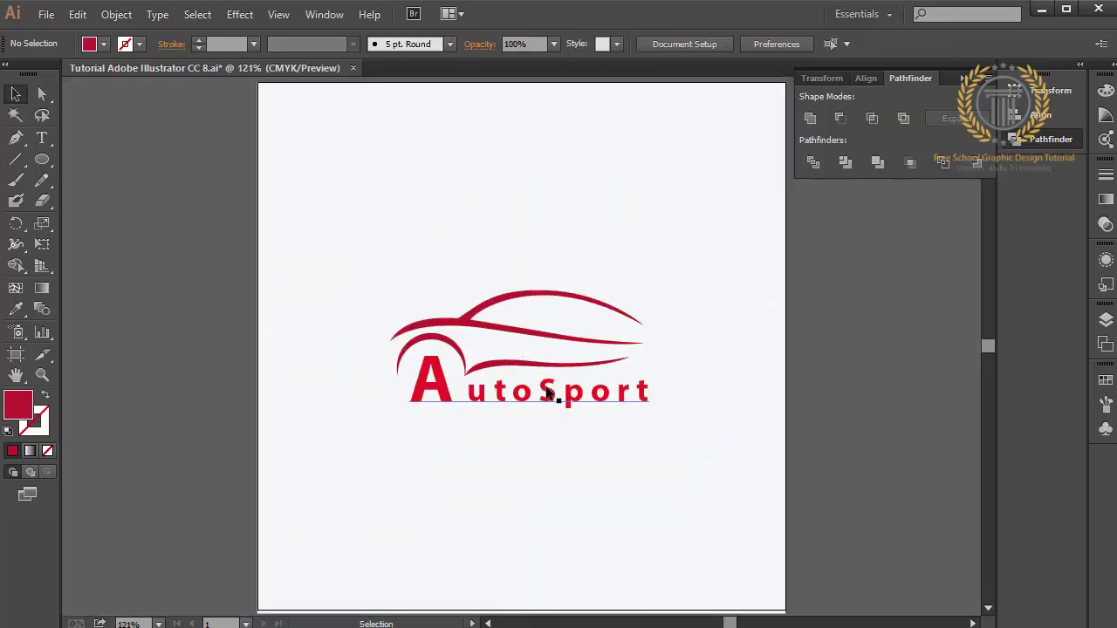
{"action": "left_click", "coordinate": [558, 393]}
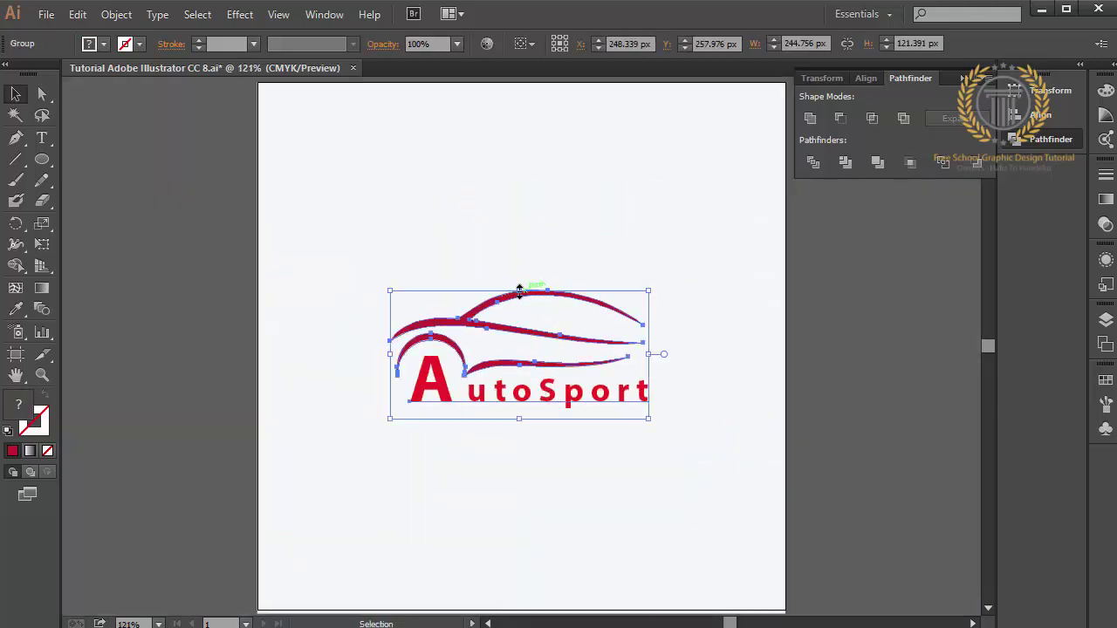
{"action": "left_click_drag", "start_coordinate": [522, 294], "coordinate": [524, 204]}
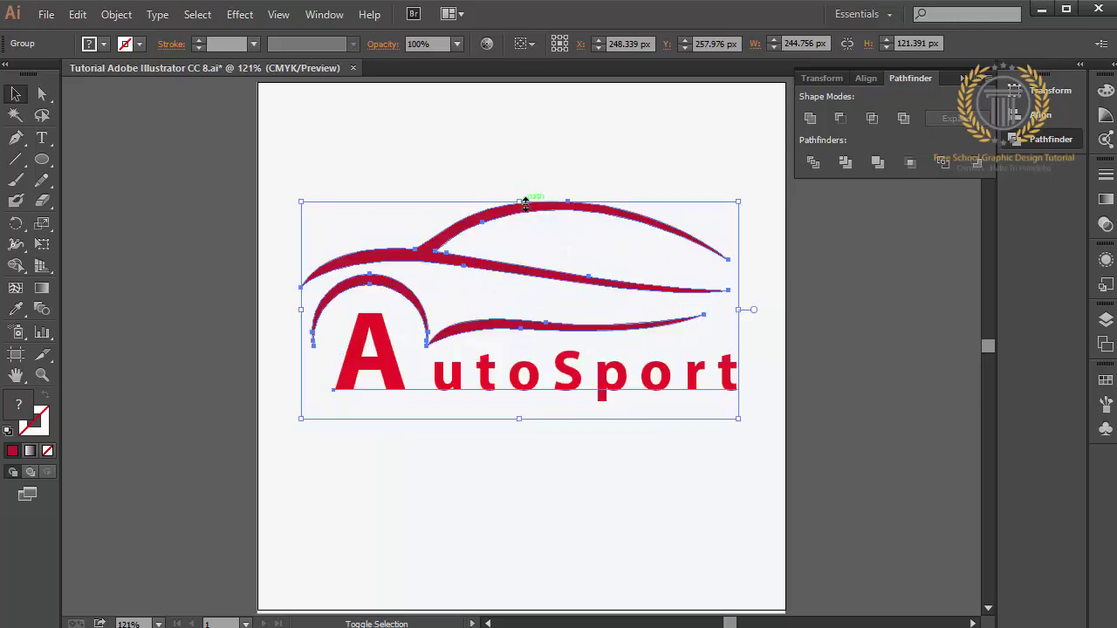
{"action": "key", "text": "Down"}
{"action": "key", "text": "Down"}
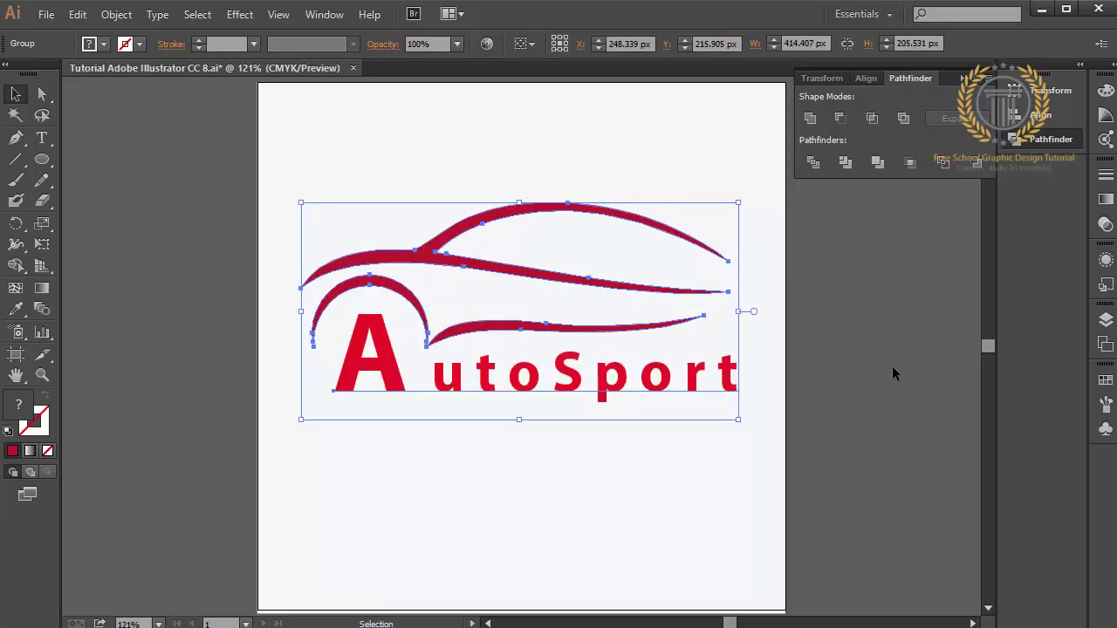
{"action": "key", "text": "Down"}
{"action": "key", "text": "Down"}
{"action": "key", "text": "Down"}
{"action": "key", "text": "Down"}
{"action": "key", "text": "Down"}
{"action": "key", "text": "Down"}
{"action": "key", "text": "Down"}
{"action": "key", "text": "Down"}
{"action": "key", "text": "Down"}
{"action": "key", "text": "Down"}
{"action": "key", "text": "Down"}
{"action": "key", "text": "Down"}
{"action": "left_click", "coordinate": [892, 373]}
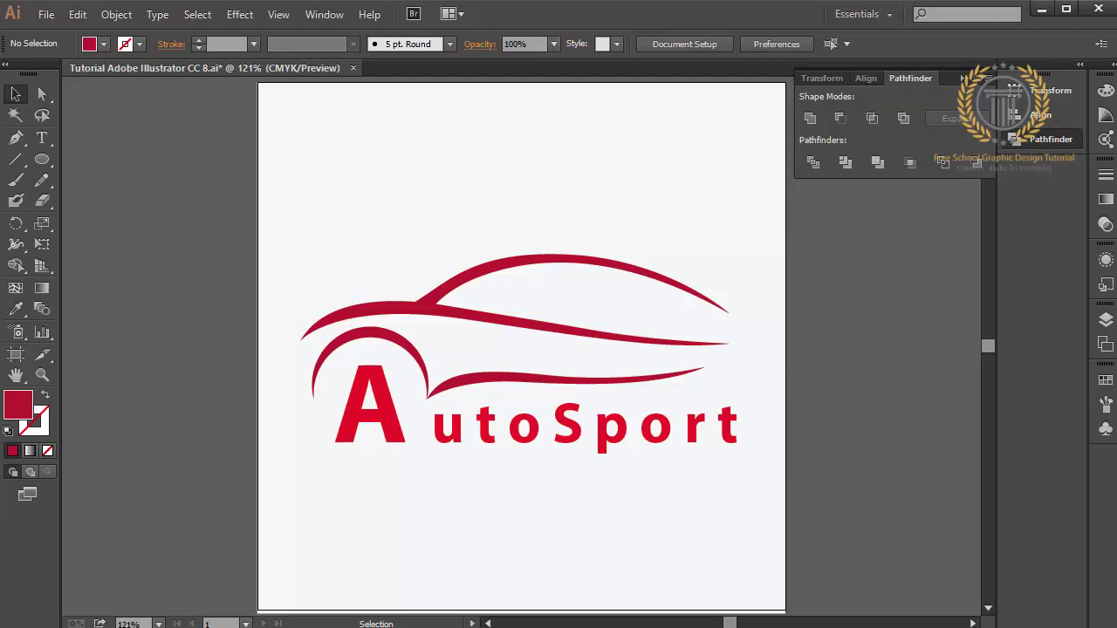
{"action": "left_click_drag", "start_coordinate": [262, 323], "coordinate": [520, 445]}
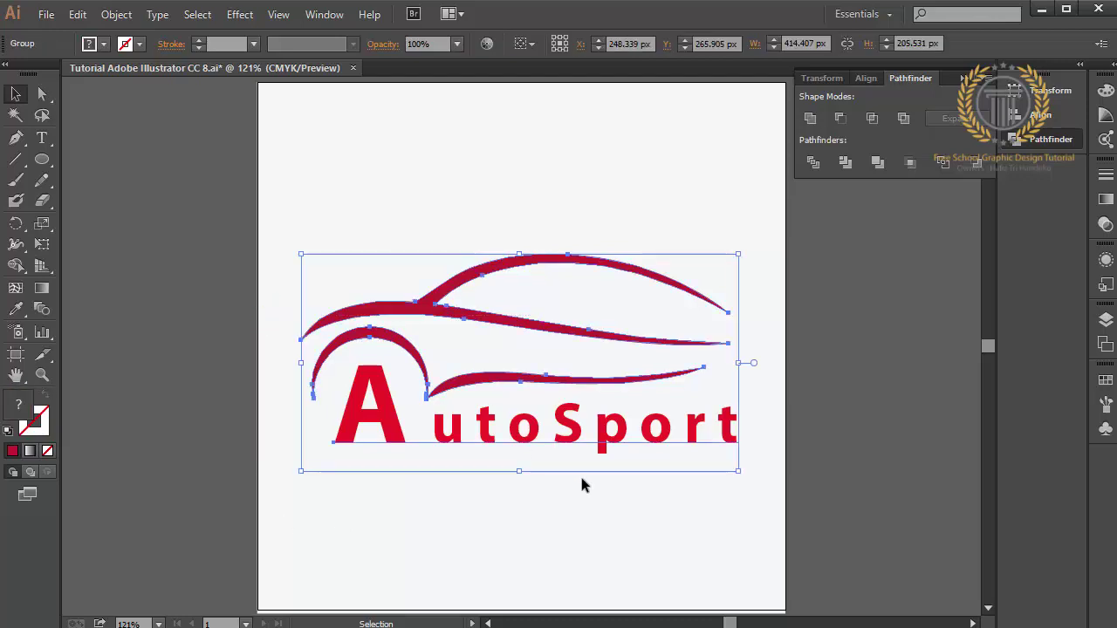
Step: Save the logo as 'Tutorial Adobe Illustrator CC 9' in Illustrator format
{"action": "left_click", "coordinate": [198, 176]}
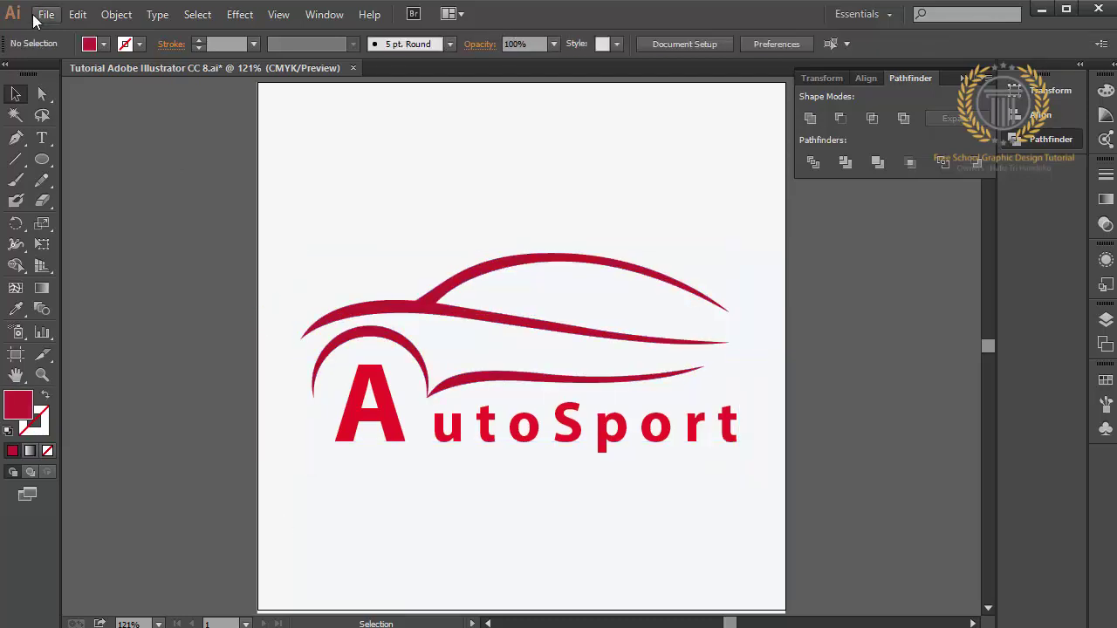
{"action": "left_click", "coordinate": [46, 14]}
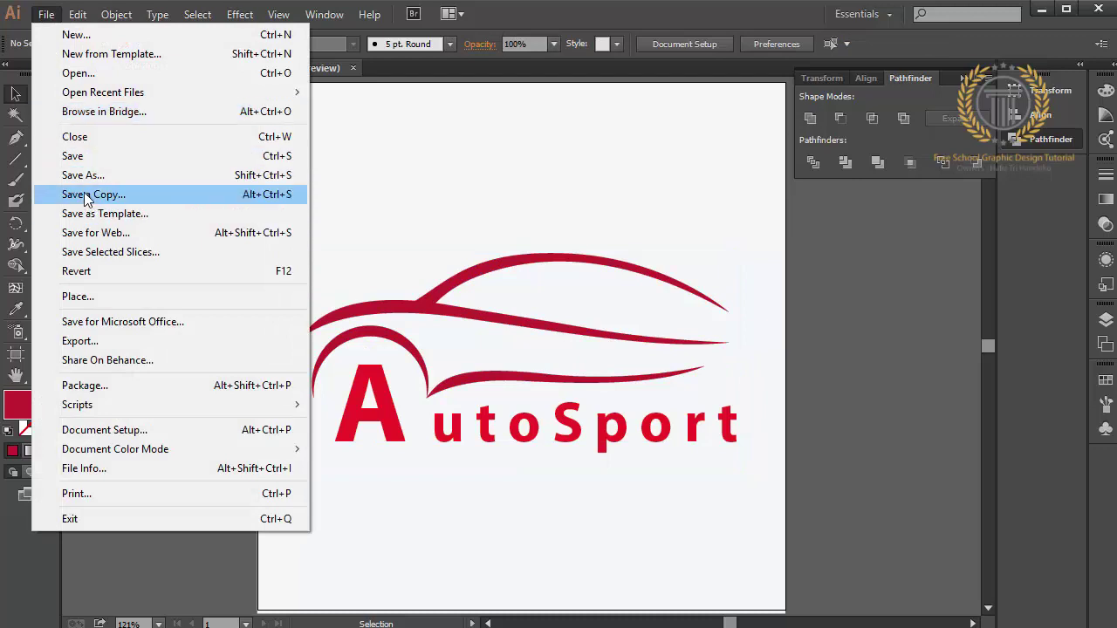
{"action": "left_click", "coordinate": [85, 179]}
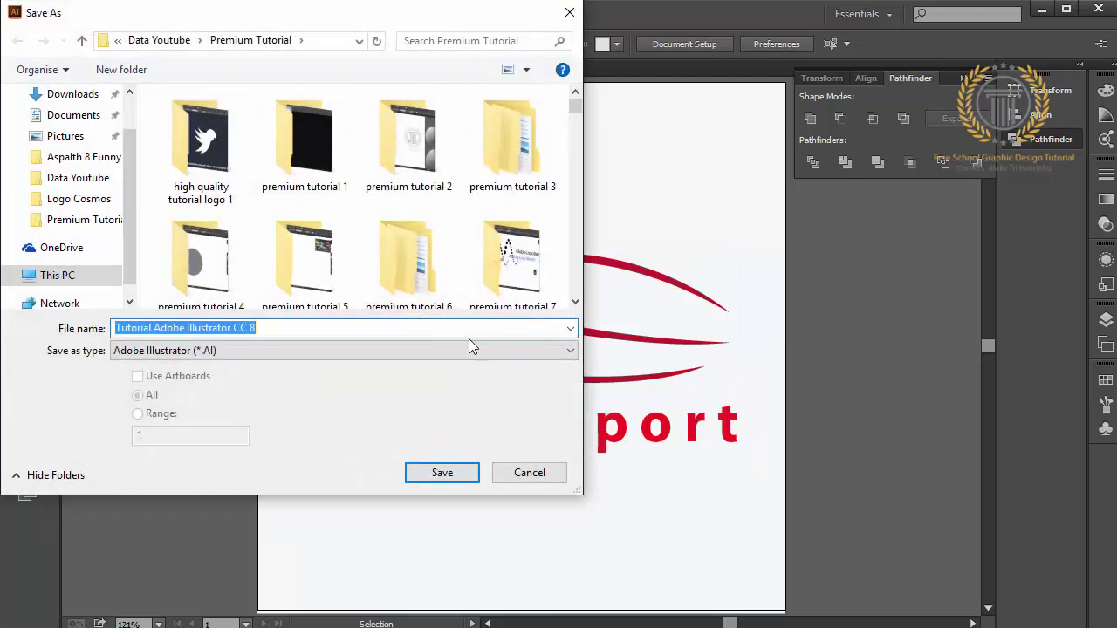
{"action": "left_click", "coordinate": [469, 328]}
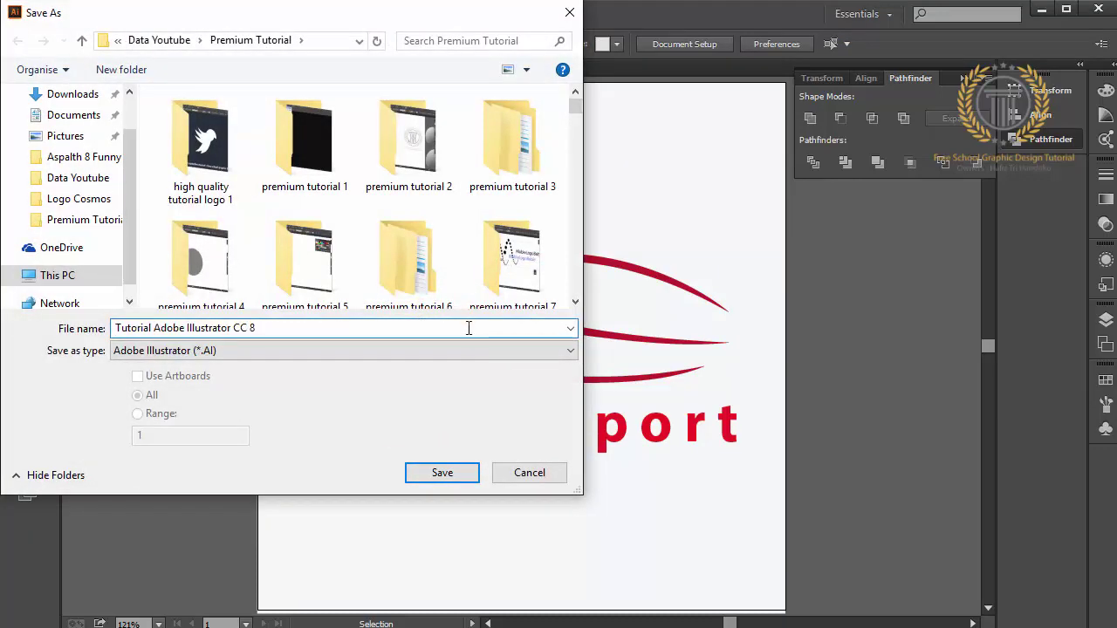
{"action": "key", "text": "BackSpace"}
{"action": "type", "text": "9"}
{"action": "key", "text": "Return"}
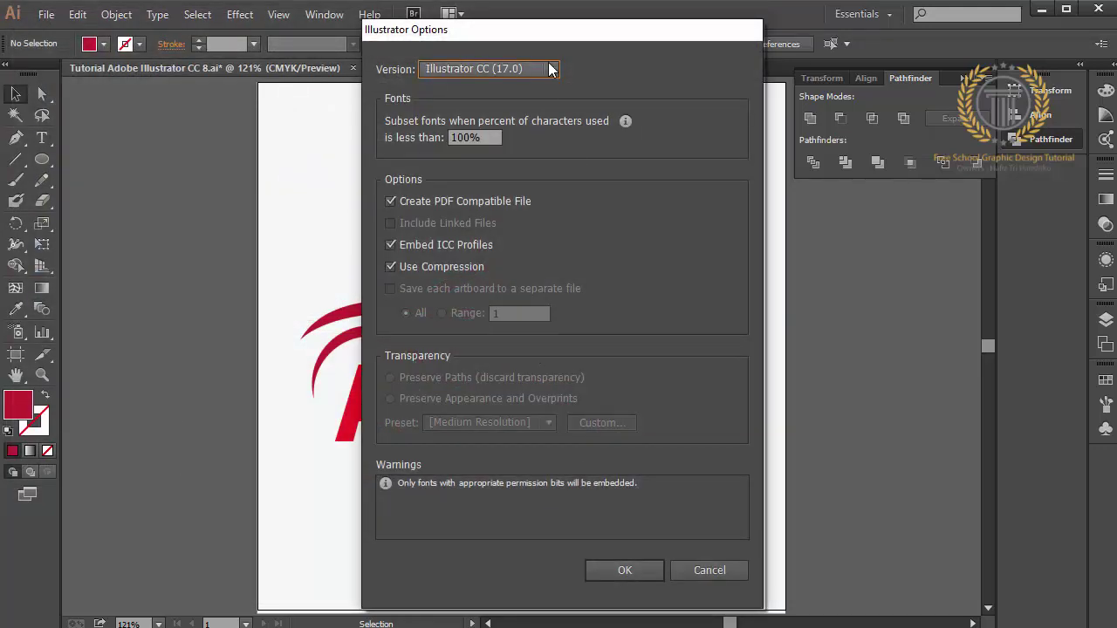